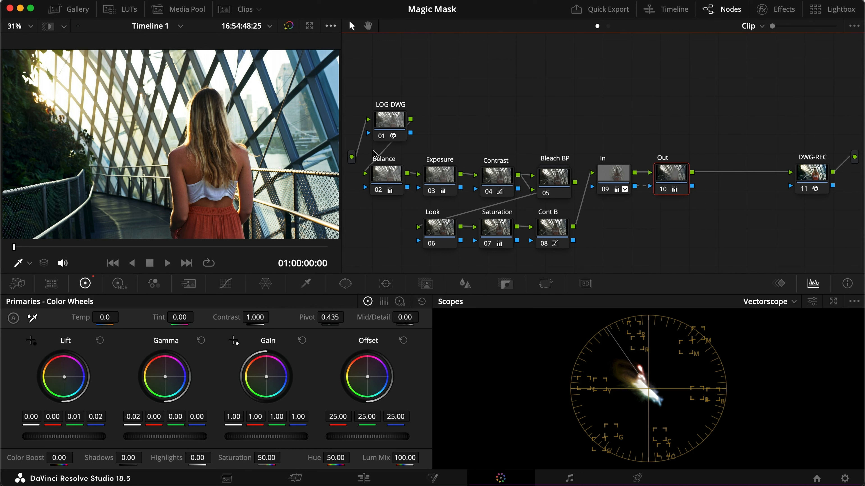
- Select the In and Out nodes together, show the In node's circular window, and toggle both nodes off and on to compare
click(667, 239)
drag(679, 233, 615, 178)
click(347, 285)
key(super+d)
key(super+d)
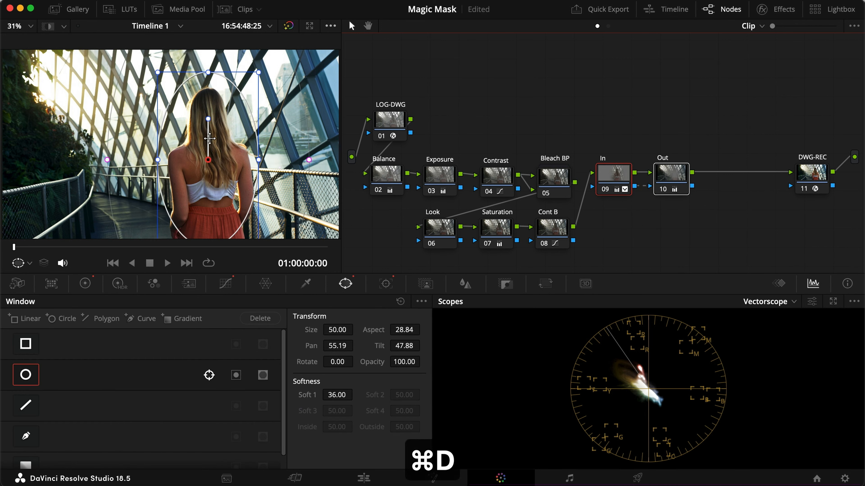
- Compare the shot at 01:00:01:26 with the In and Out nodes repeatedly disabled and enabled
mouse_move(141, 247)
mouse_down()
mouse_move(285, 247)
mouse_move(49, 239)
mouse_move(53, 246)
mouse_move(296, 249)
mouse_move(133, 235)
mouse_up()
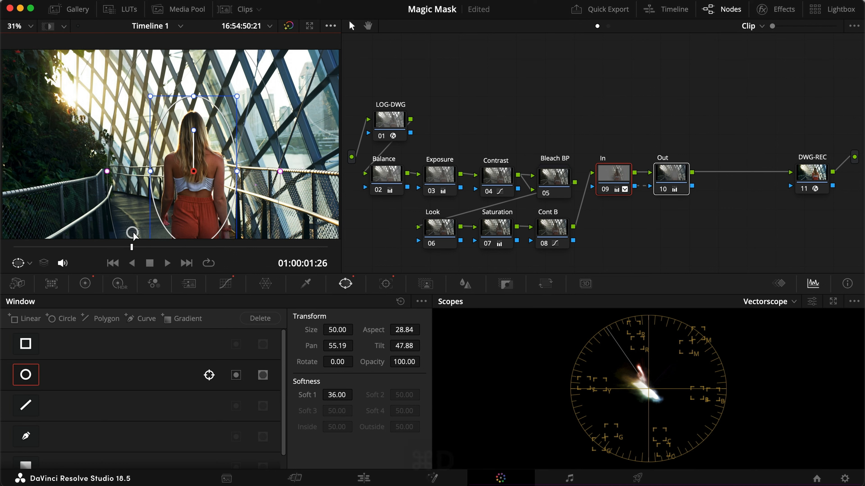
key(super+d)
key(super+d)
key(super+d)
key(super+d)
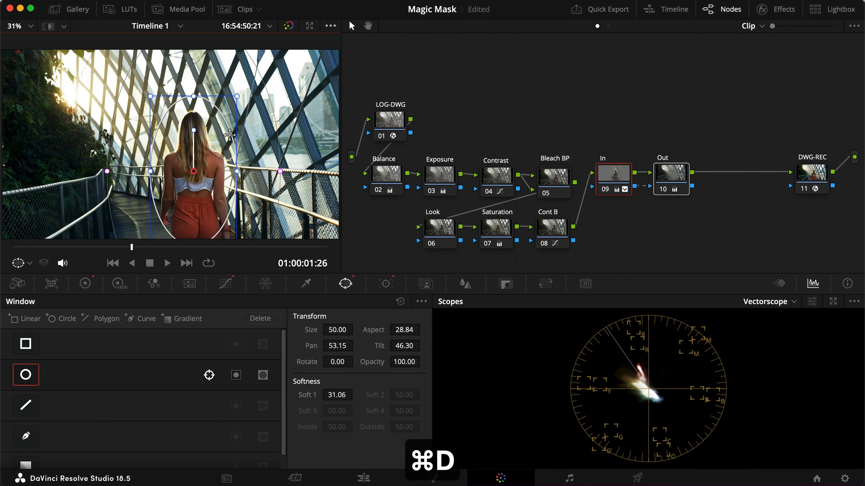
key(super+d)
key(super+d)
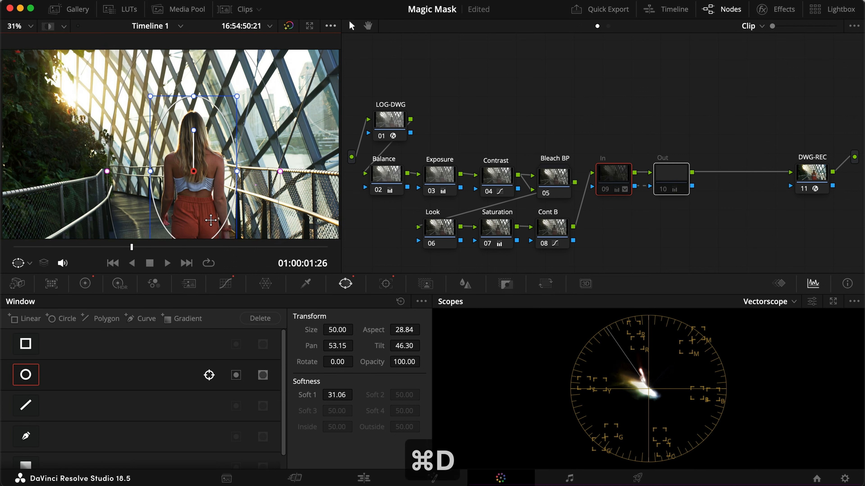
- Toggle only the Out node to examine its effect on the background
click(671, 176)
key(super+d)
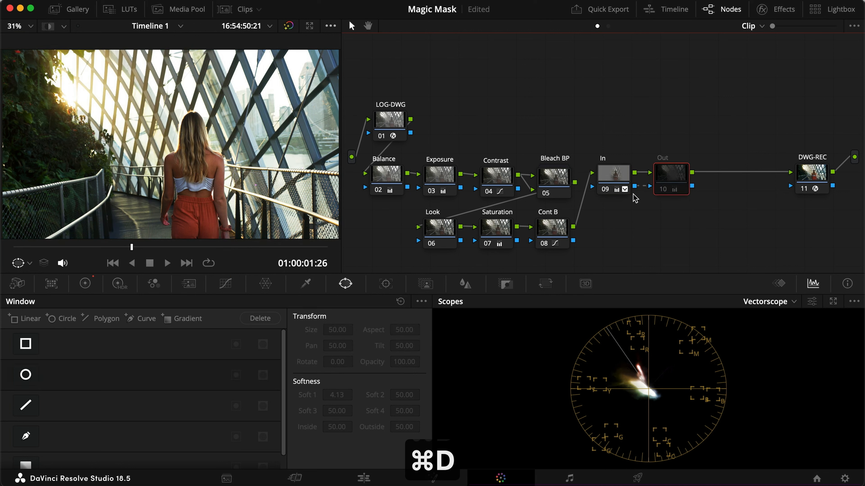
key(super+d)
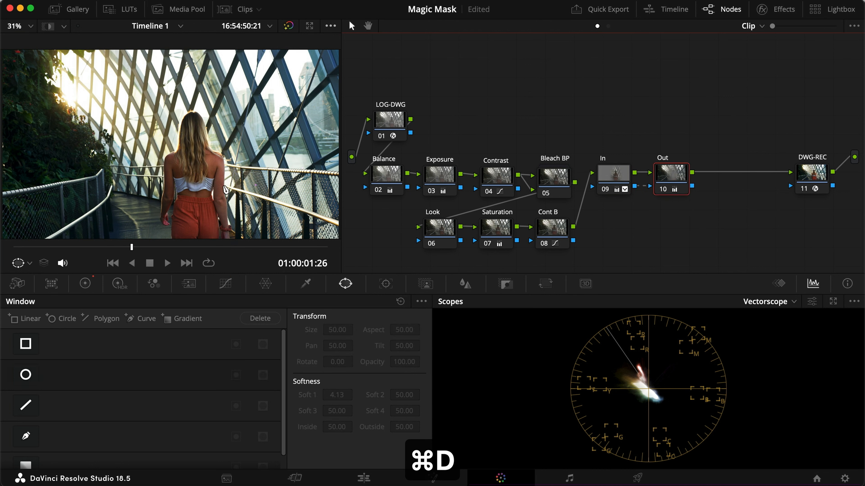
key(super+d)
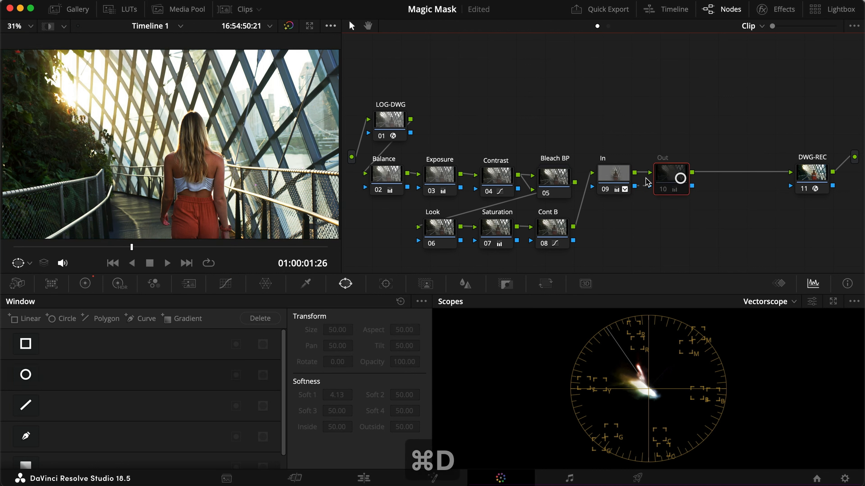
- Toggle only the In node to examine its effect on the woman, and re-enable the Out node
click(613, 176)
key(super+d)
key(super+d)
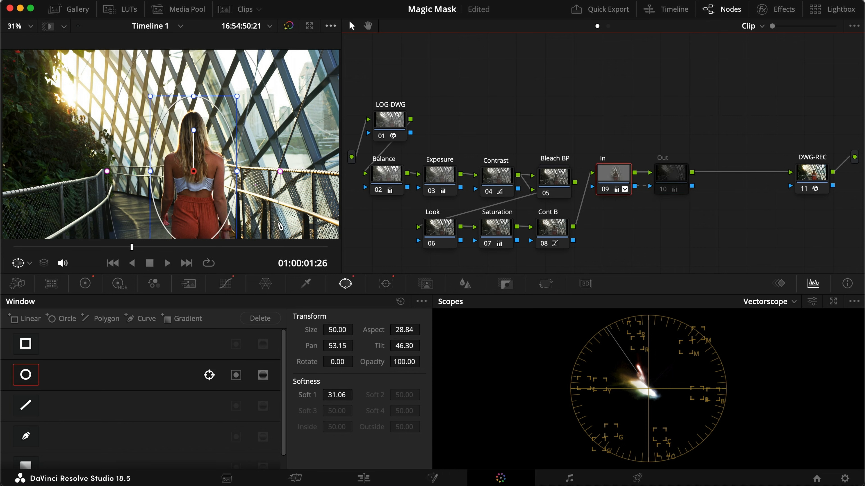
click(666, 179)
key(super+d)
click(617, 179)
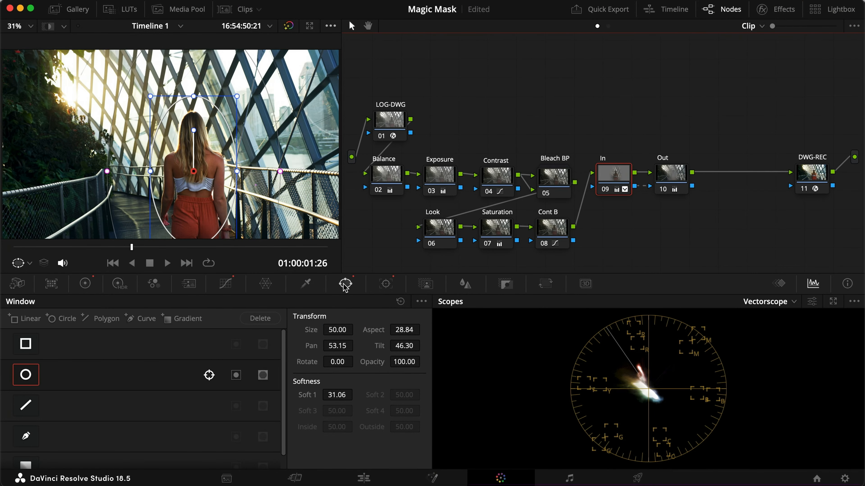
- Disable both the In and Out nodes
click(674, 180)
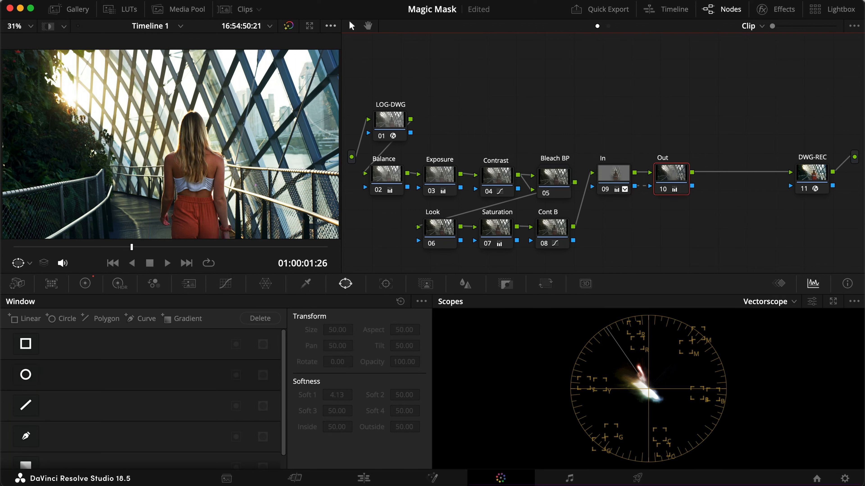
super+click(613, 174)
key(super+d)
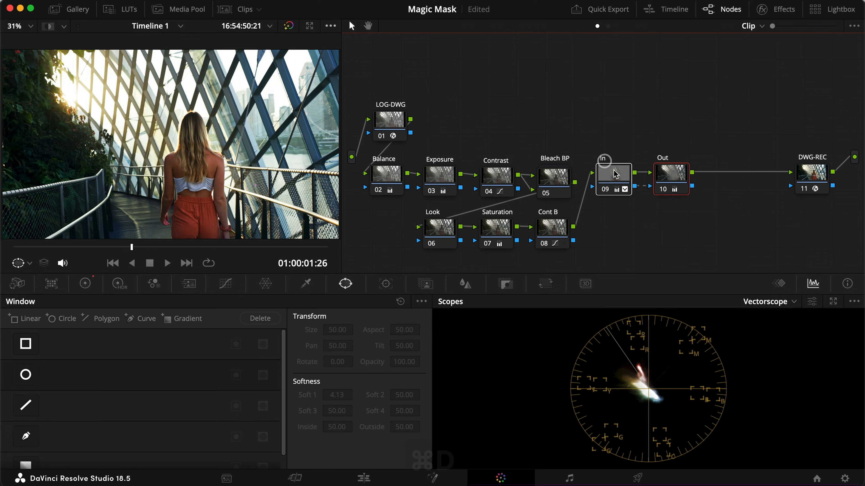
- Add a serial node after the Cont B node and label it Magic Mask
click(552, 228)
key(alt+s)
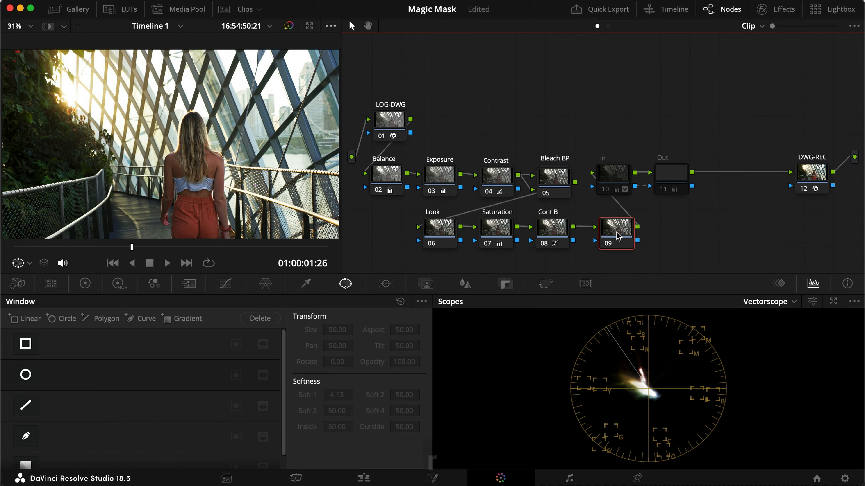
text(Magic Mask)
key(Return)
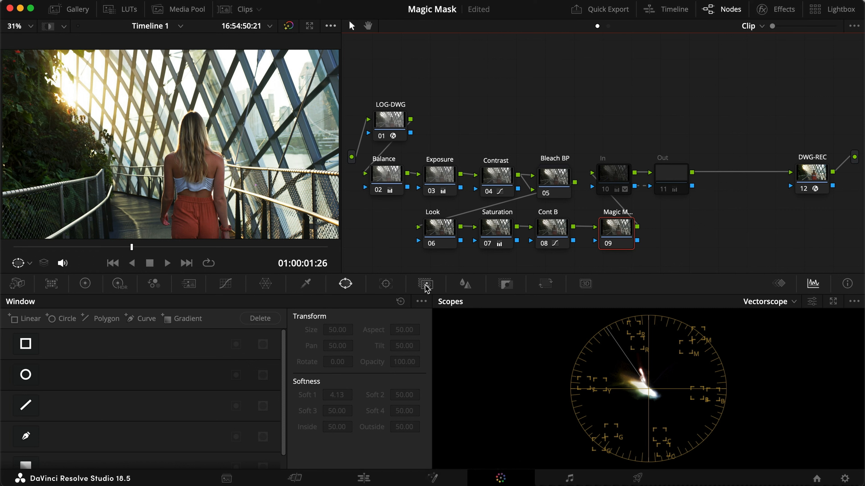
- Open the Magic Mask controls for the new node and turn on the mask overlay at frame 01:00:04:29
click(431, 290)
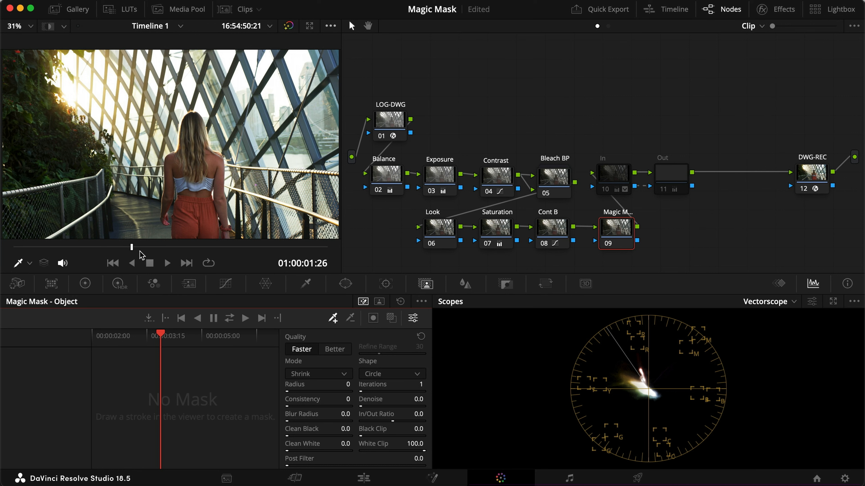
drag(155, 247, 333, 261)
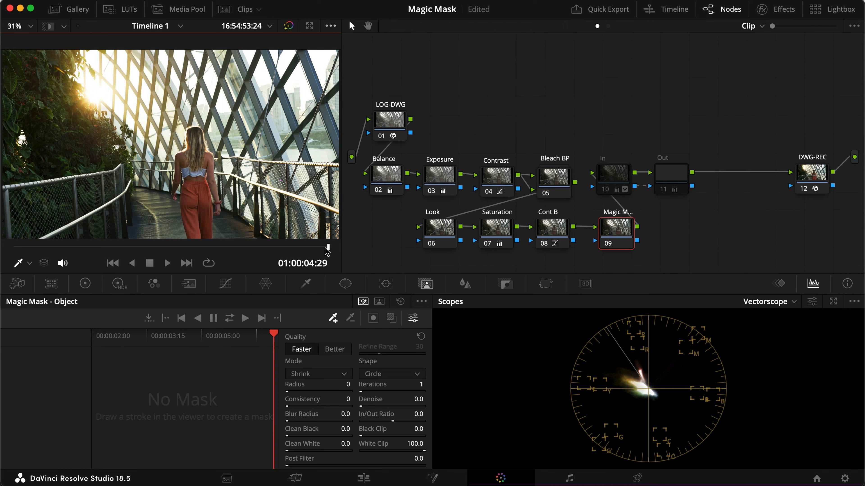
mouse_move(328, 245)
mouse_down()
mouse_move(296, 247)
mouse_move(328, 246)
mouse_up()
scroll(218, 201, up, 3)
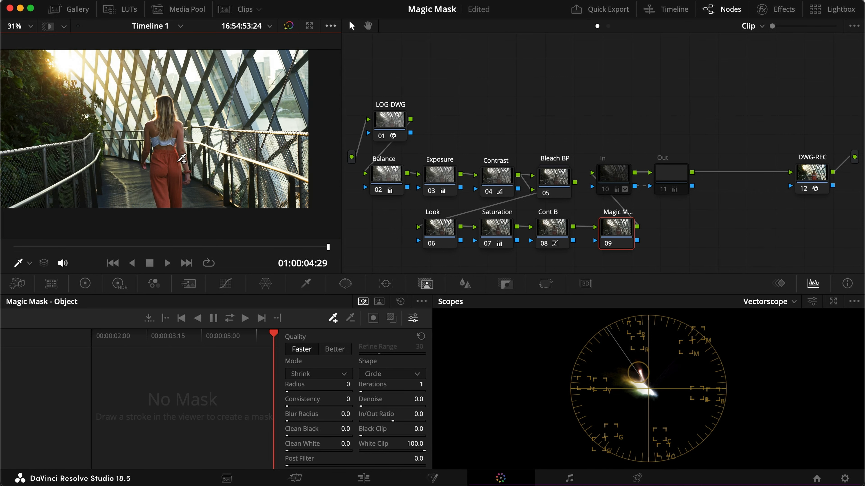
scroll(182, 158, down, 1)
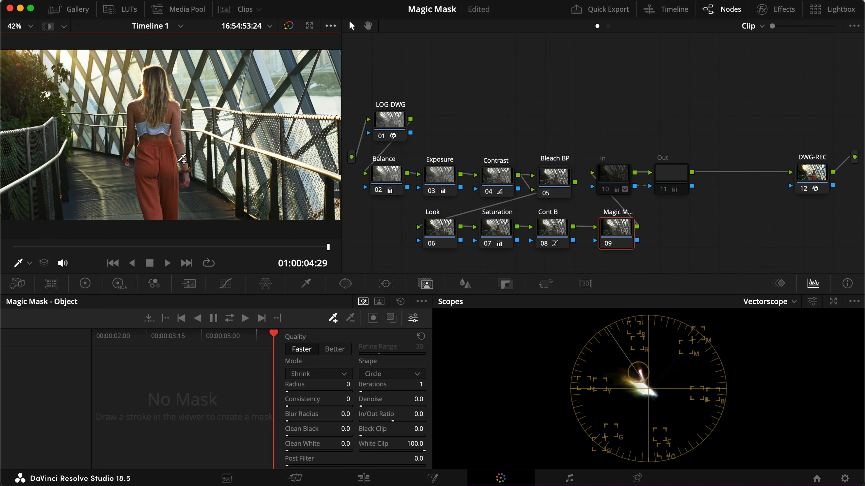
scroll(182, 158, up, 1)
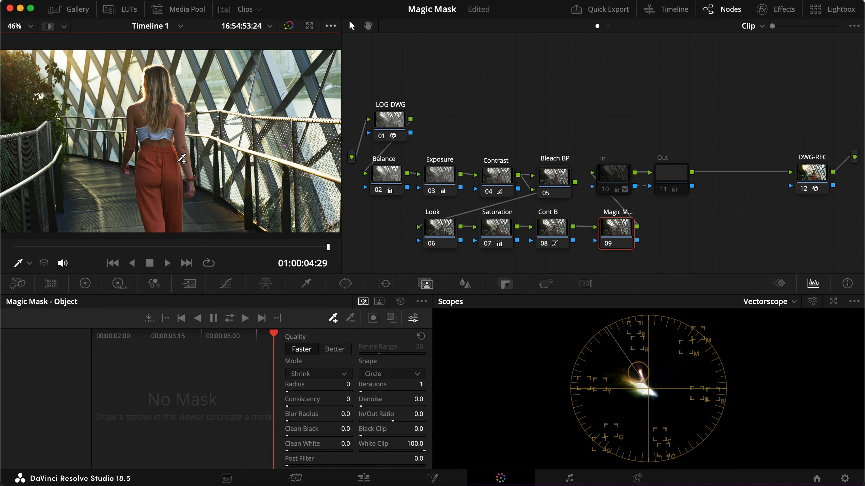
click(300, 327)
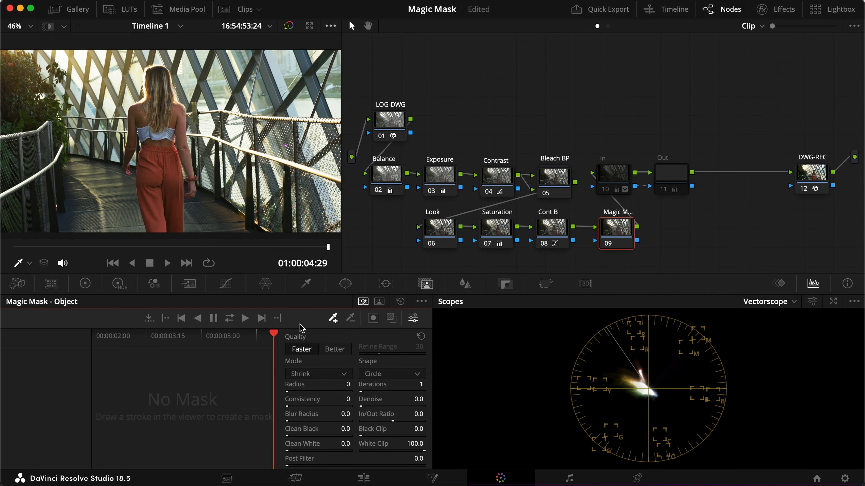
click(392, 321)
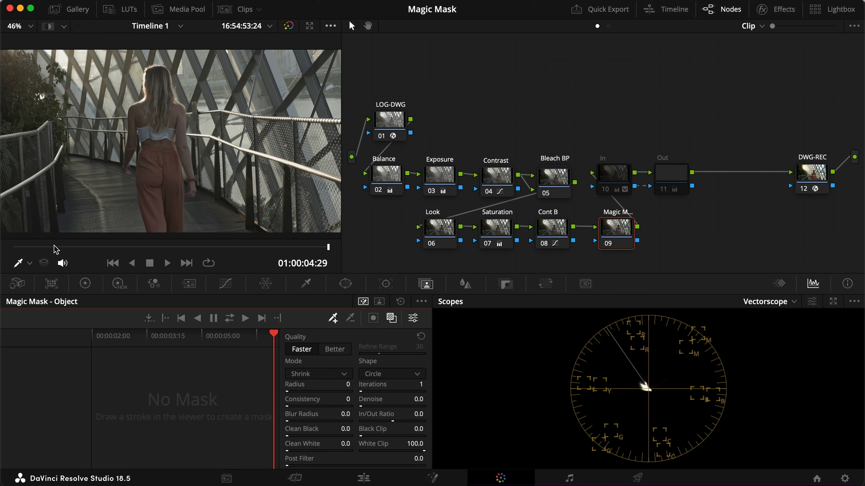
click(30, 263)
click(38, 298)
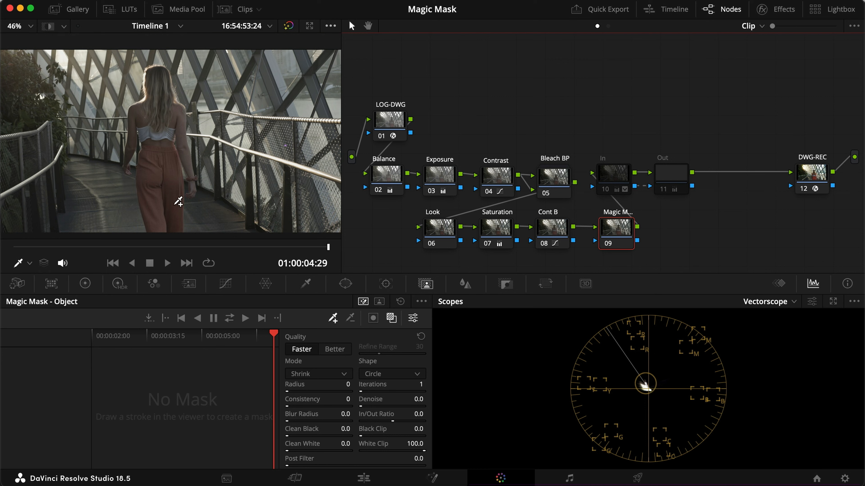
- Paint two additive Magic Mask strokes covering the woman's torso, legs, both arms and head
mouse_move(179, 226)
mouse_down()
mouse_move(176, 173)
mouse_move(164, 193)
mouse_move(172, 228)
mouse_move(167, 160)
mouse_move(156, 192)
mouse_move(160, 231)
mouse_move(150, 158)
mouse_move(148, 204)
mouse_move(160, 218)
mouse_move(151, 165)
mouse_move(167, 136)
mouse_move(171, 163)
mouse_move(168, 114)
mouse_move(156, 149)
mouse_move(157, 109)
mouse_move(146, 125)
mouse_move(152, 109)
mouse_move(182, 112)
mouse_move(193, 193)
mouse_up()
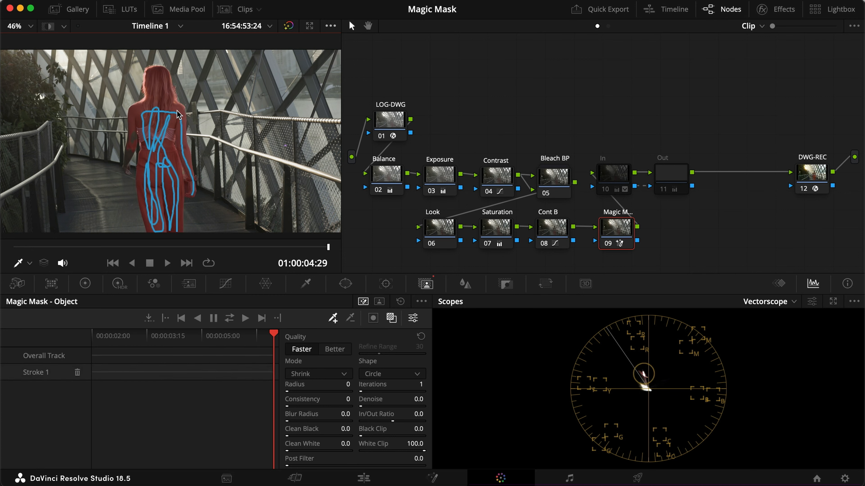
click(391, 317)
click(391, 318)
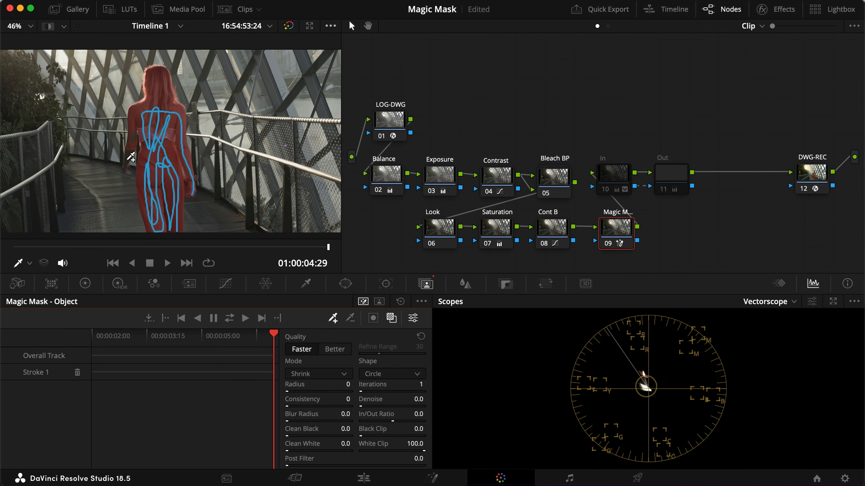
mouse_move(178, 105)
mouse_down()
mouse_move(164, 73)
mouse_move(152, 71)
mouse_move(148, 110)
mouse_move(158, 104)
mouse_move(152, 84)
mouse_move(160, 82)
mouse_move(162, 96)
mouse_move(155, 82)
mouse_move(153, 110)
mouse_move(141, 107)
mouse_move(132, 120)
mouse_move(127, 172)
mouse_up()
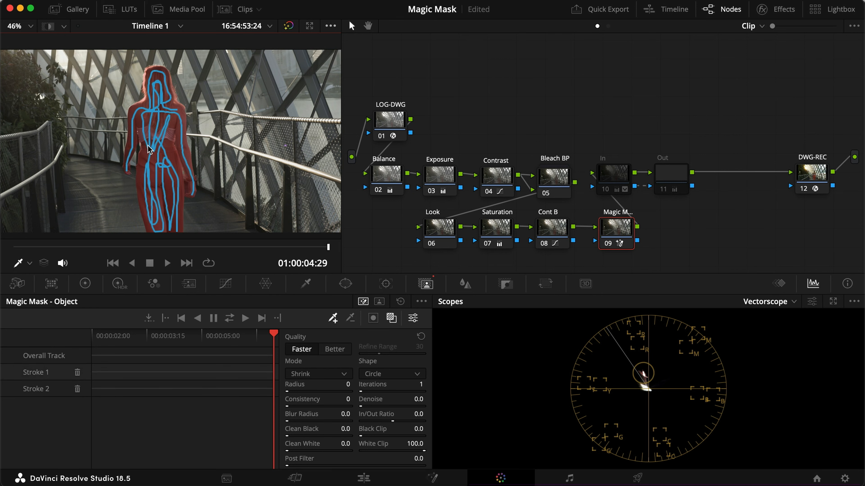
- Refine the mask at the woman's left hand with one additive stroke over it and three subtractive strokes around its edge
scroll(126, 178, up, 10)
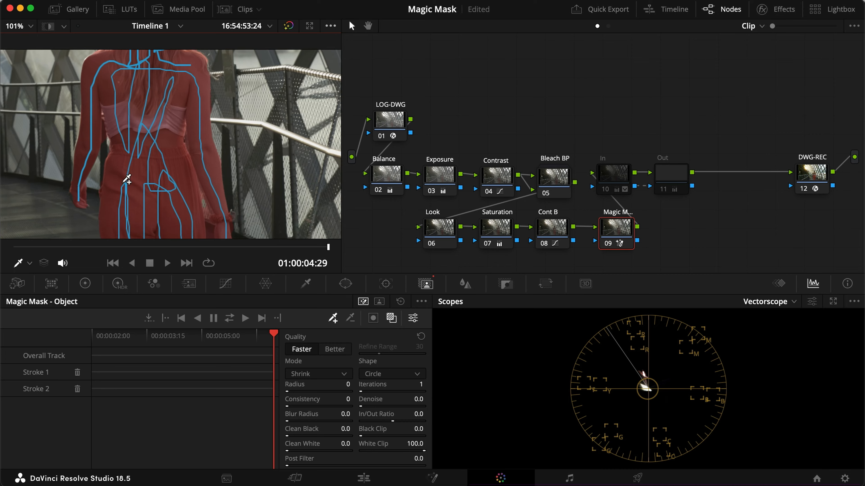
scroll(126, 178, down, 3)
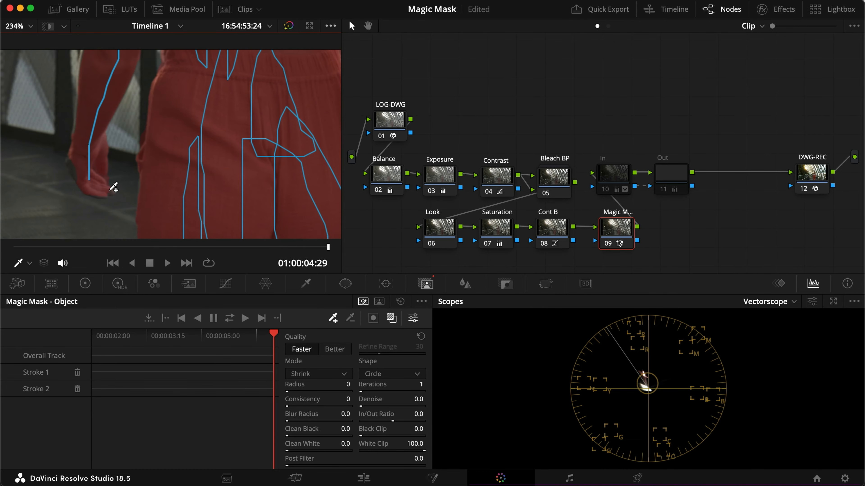
drag(112, 193, 74, 171)
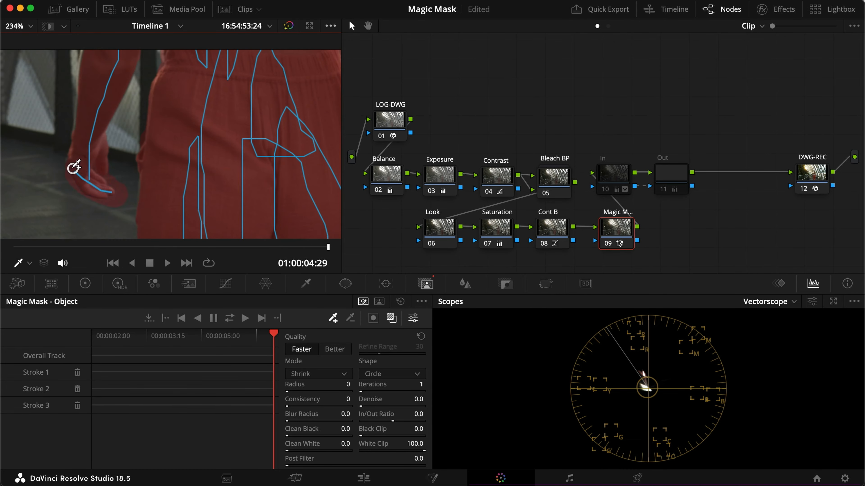
click(350, 319)
mouse_move(120, 157)
mouse_down()
mouse_move(118, 210)
mouse_move(91, 215)
mouse_move(70, 205)
mouse_move(54, 176)
mouse_up()
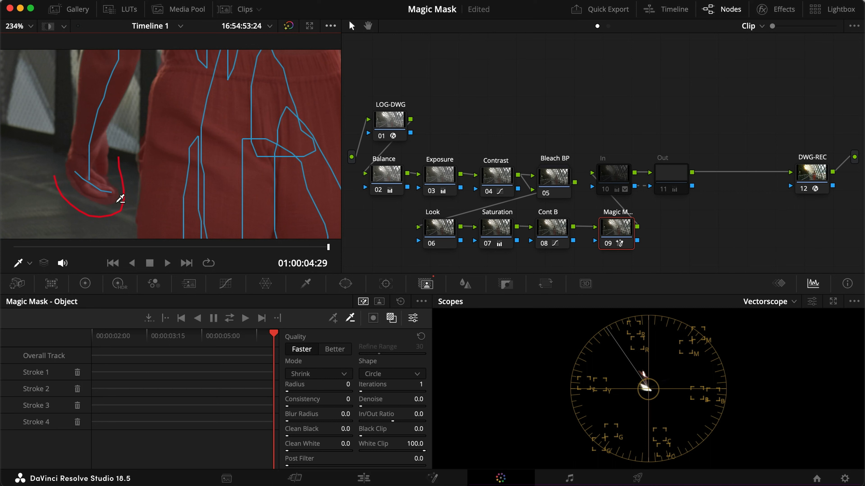
drag(119, 200, 96, 204)
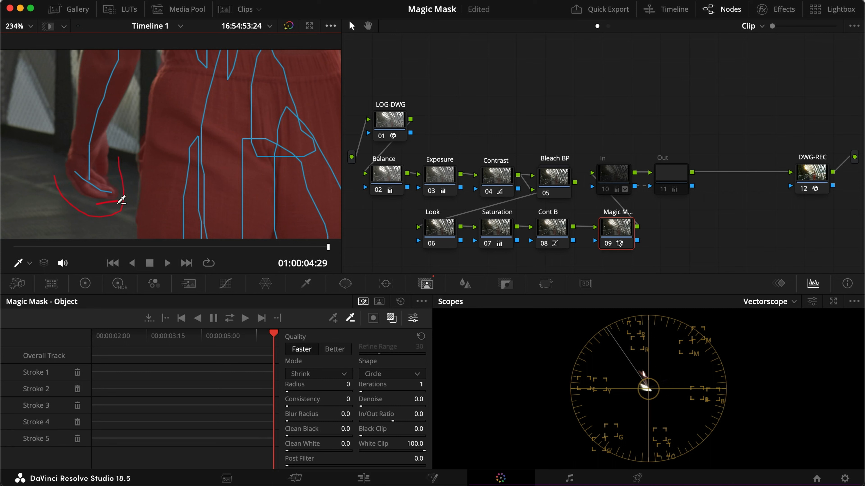
click(121, 187)
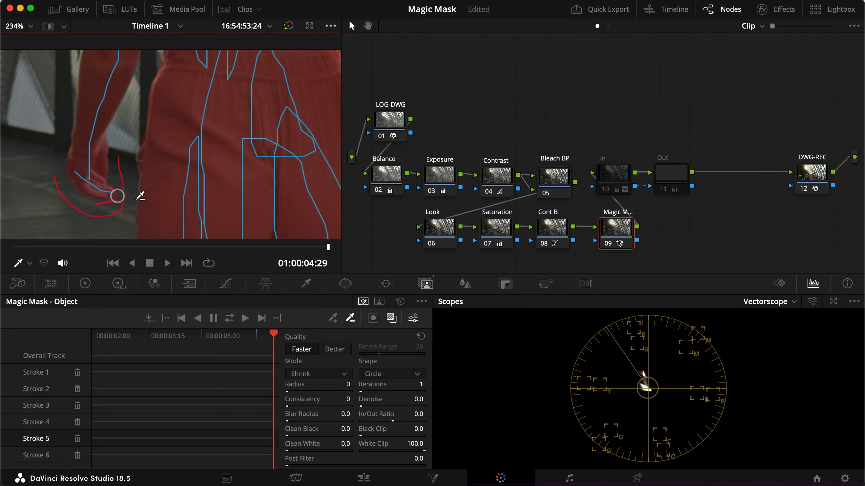
- Fit the whole frame in the viewer and check the mask using the highlight and overlay views
key(shift+z)
key(shift+z)
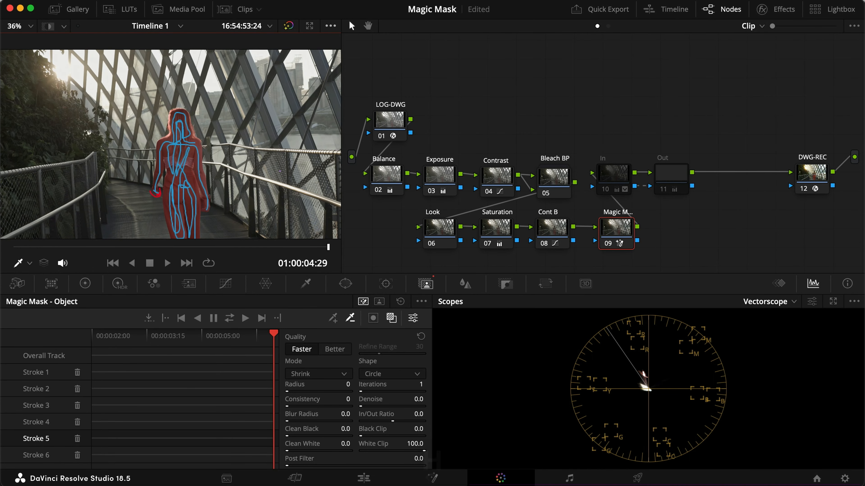
key(shift+h)
key(shift+h)
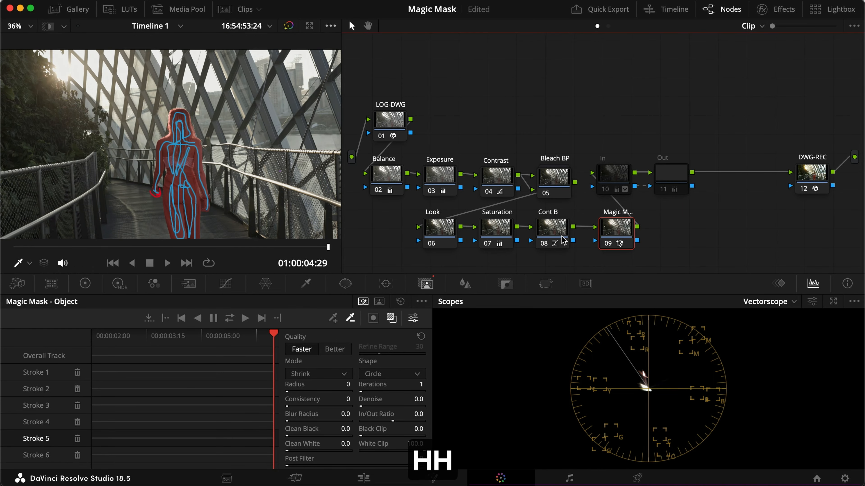
click(392, 318)
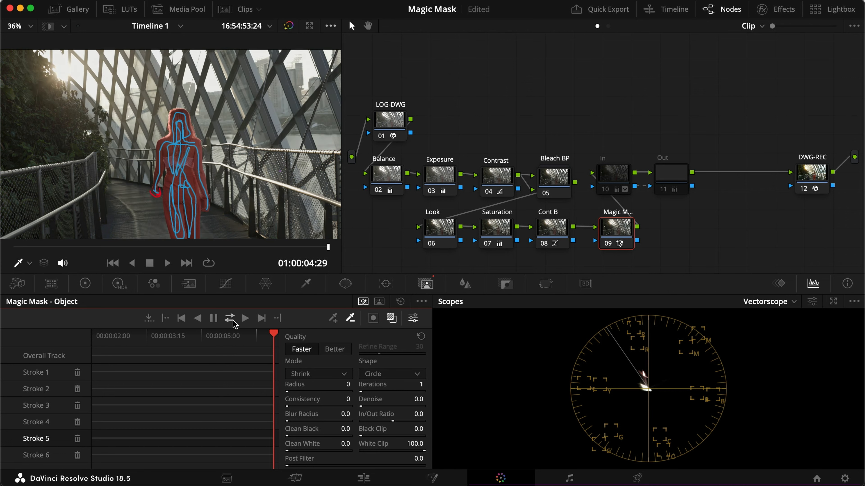
- Track the Magic Mask forward and backward across the whole clip and scrub through the tracked range
click(230, 318)
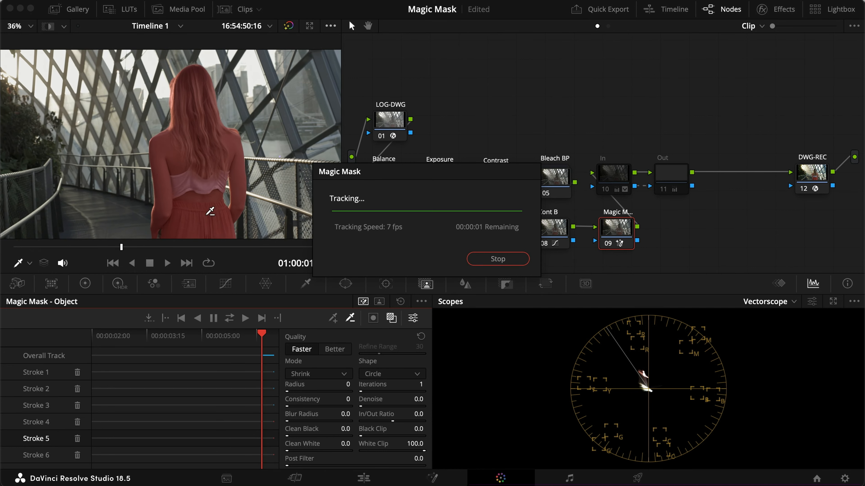
click(179, 339)
drag(180, 340, 305, 334)
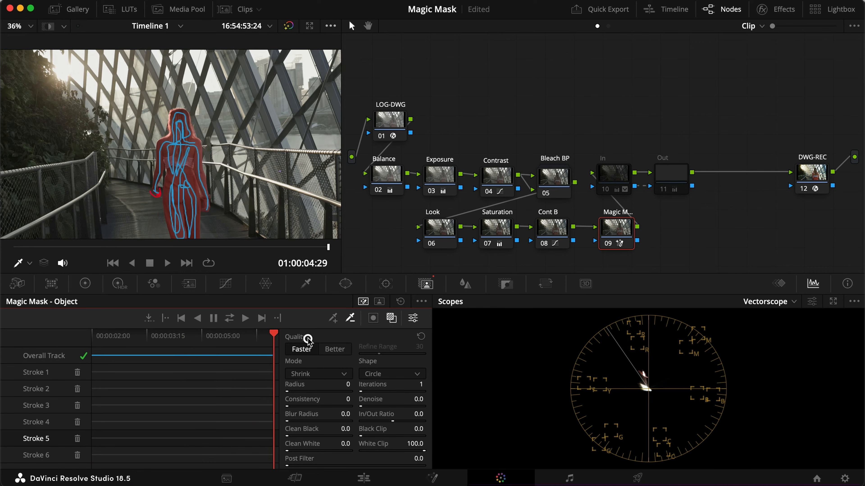
- Set the Magic Mask quality to Better, compare the mask edge around the woman's hand, and turn off the highlight view
scroll(208, 209, up, 3)
scroll(171, 141, up, 5)
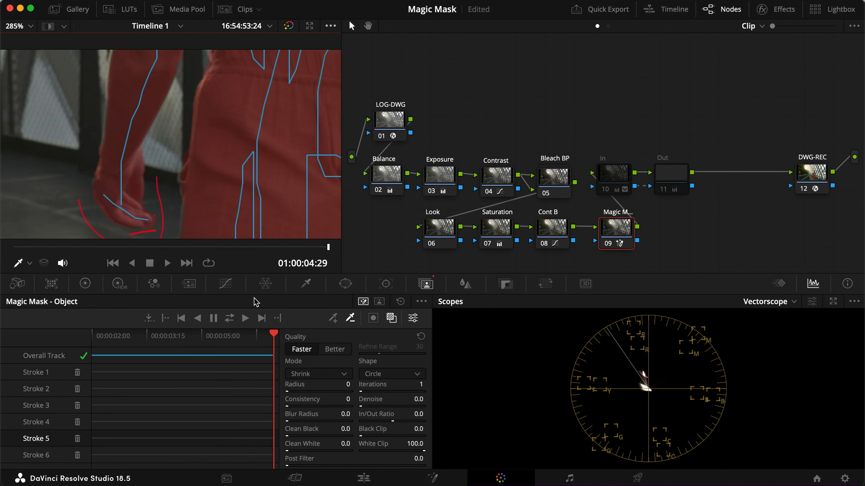
click(335, 351)
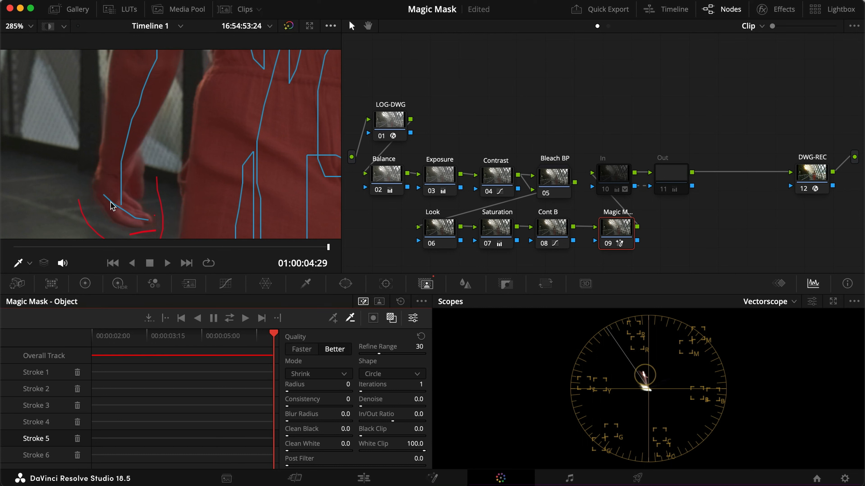
scroll(162, 212, down, 10)
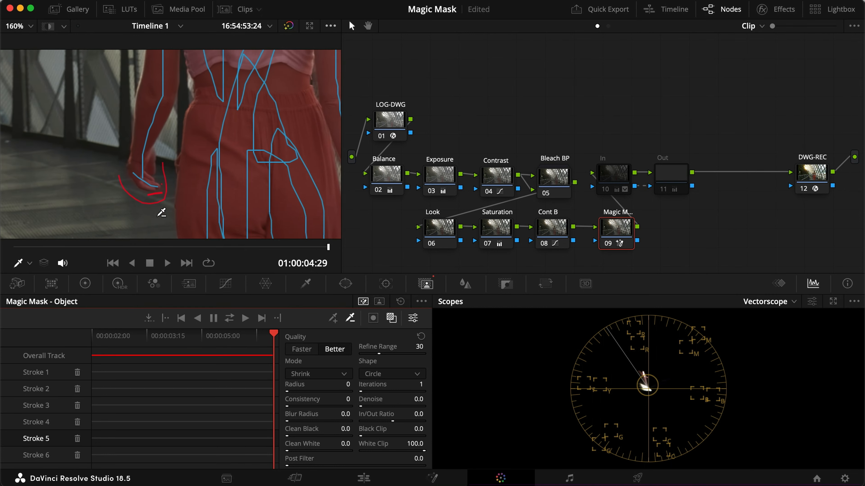
scroll(162, 213, down, 2)
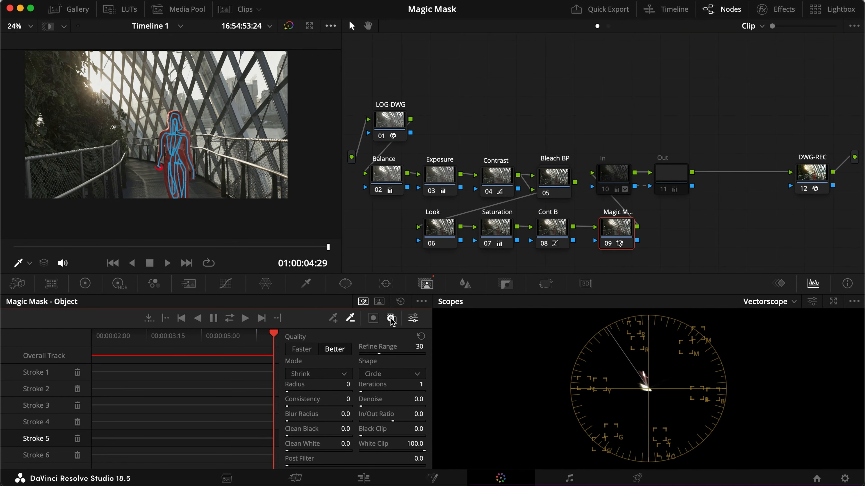
key(shift+h)
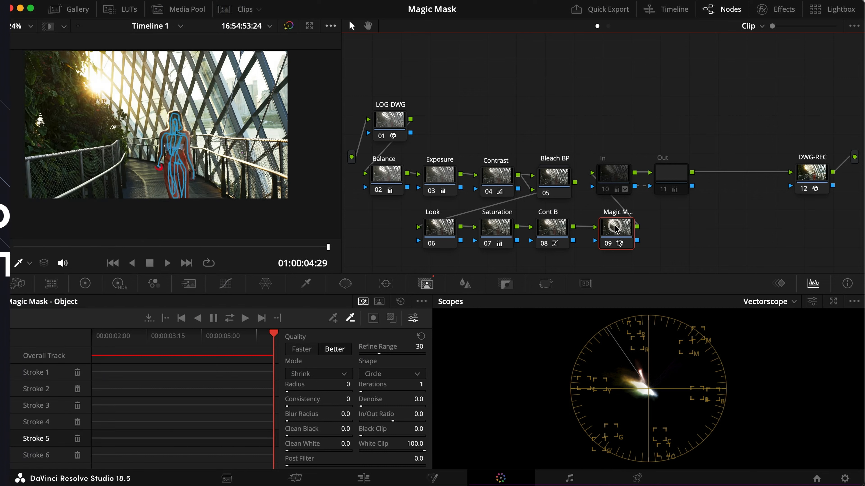
- Delete the Magic Mask node and review the Color Space Transform settings on the LOG-DWG and DWG-REC nodes
click(656, 226)
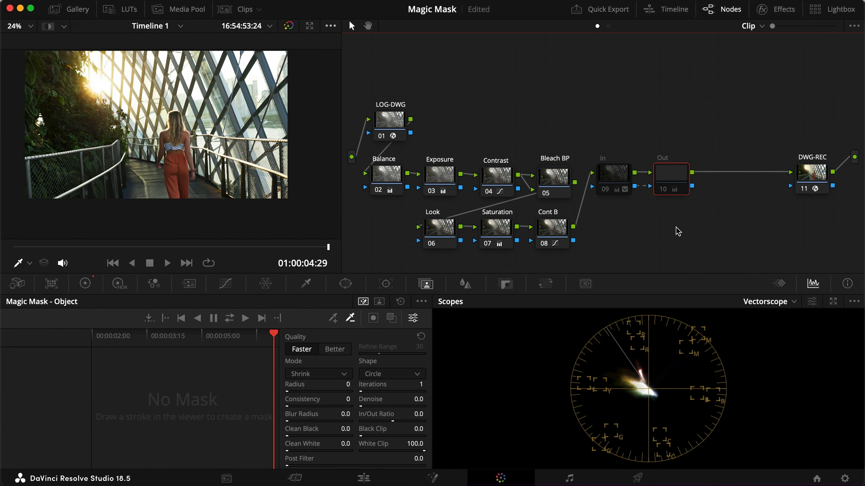
click(813, 174)
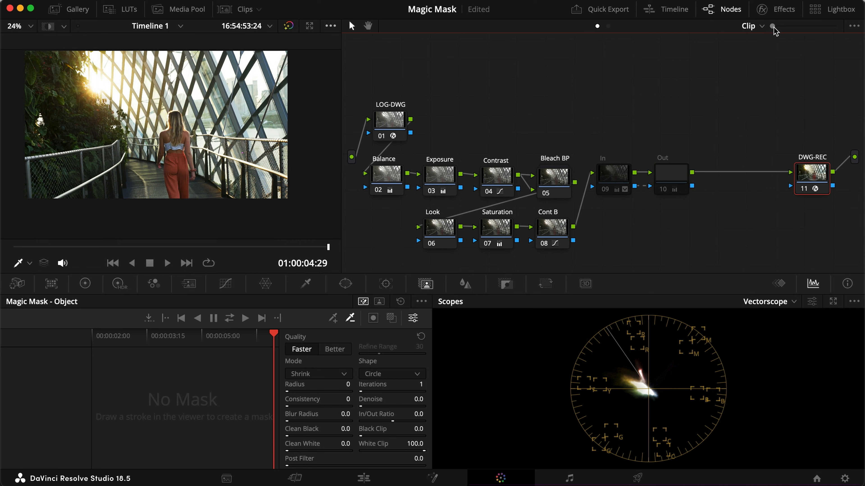
click(771, 12)
click(350, 123)
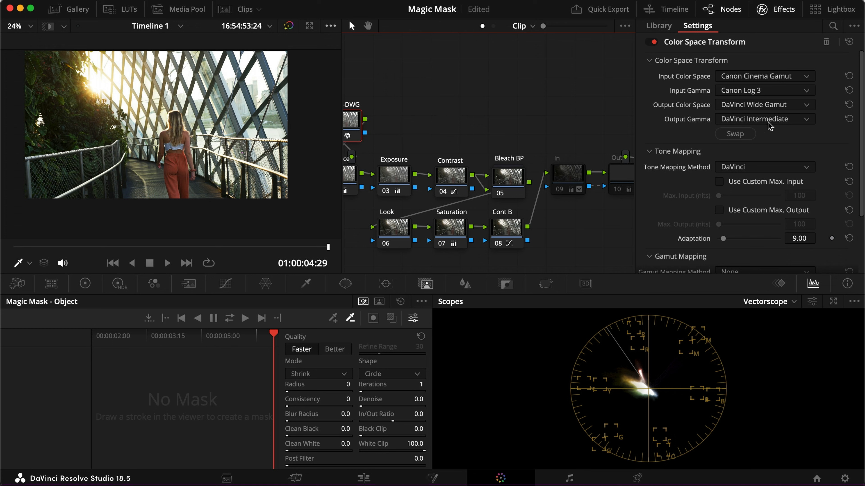
click(777, 9)
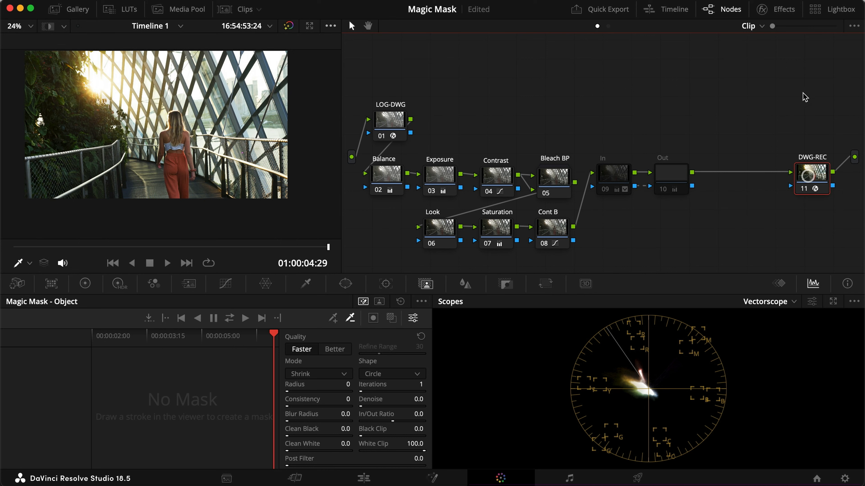
click(770, 9)
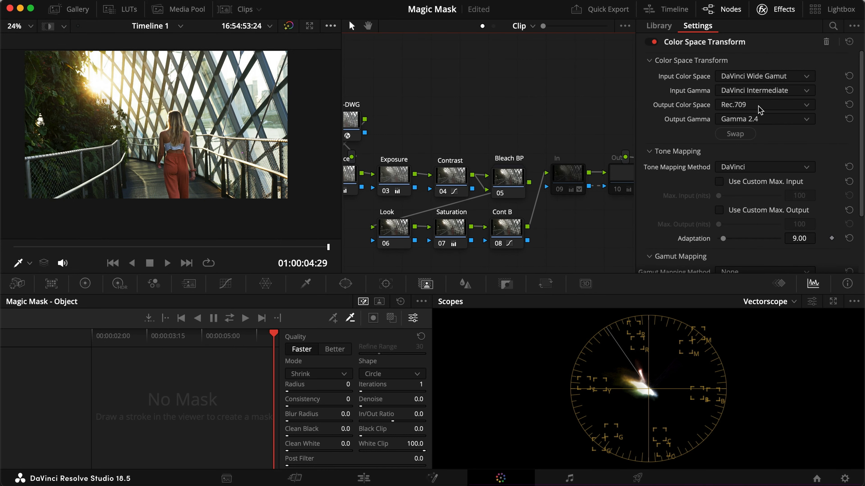
click(778, 18)
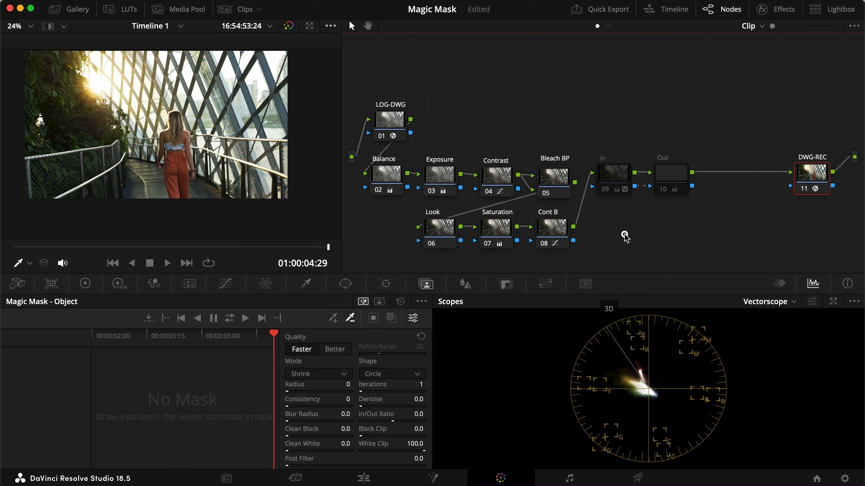
- Undo the deletion of the Magic Mask node and track its mask backward over the last part of the clip only
key(super+z)
key(super+z)
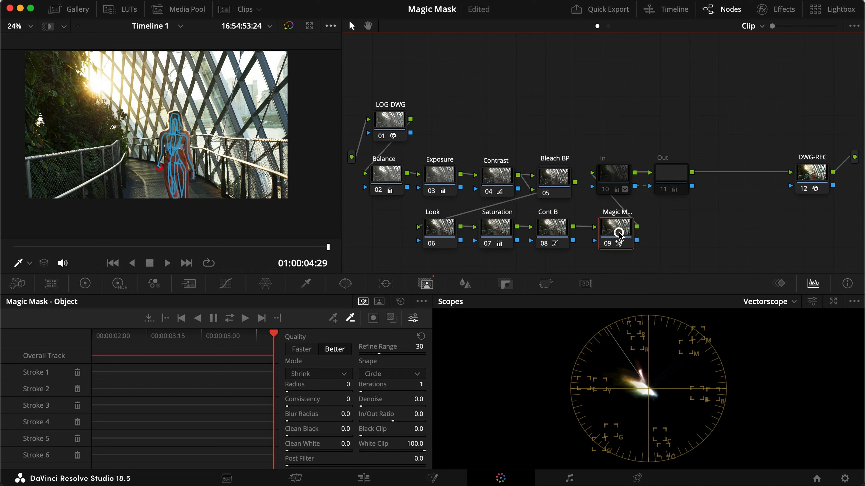
click(200, 319)
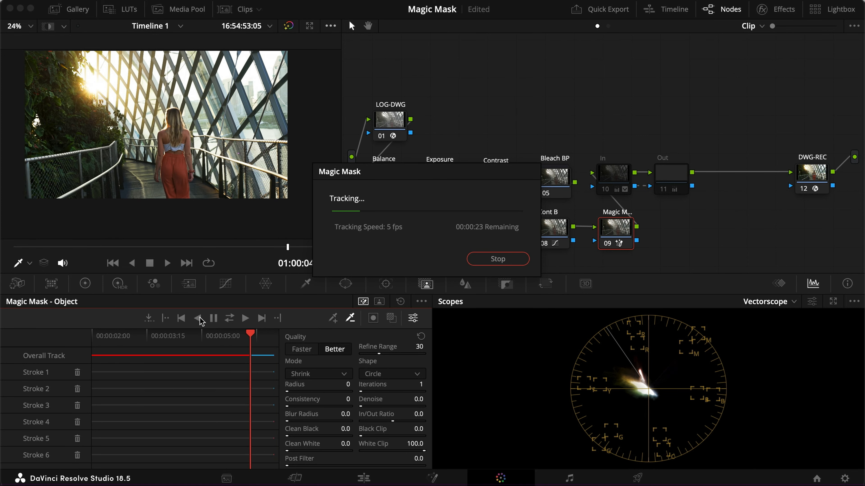
click(497, 259)
- Check the partly tracked mask in the highlight view by scrubbing and stepping through the tracked frames
drag(245, 342, 255, 339)
key(shift+h)
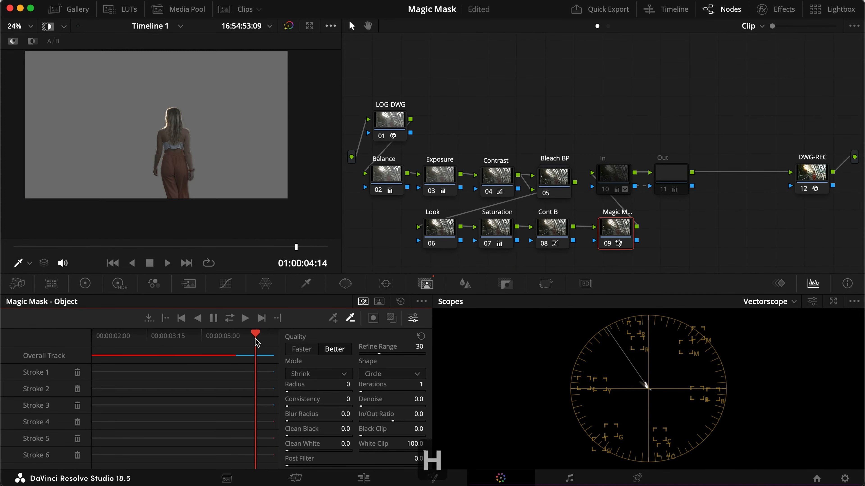
key(Left)
key(Left)
key(Left)
key(Left)
key(Left)
key(Left)
drag(256, 341, 258, 338)
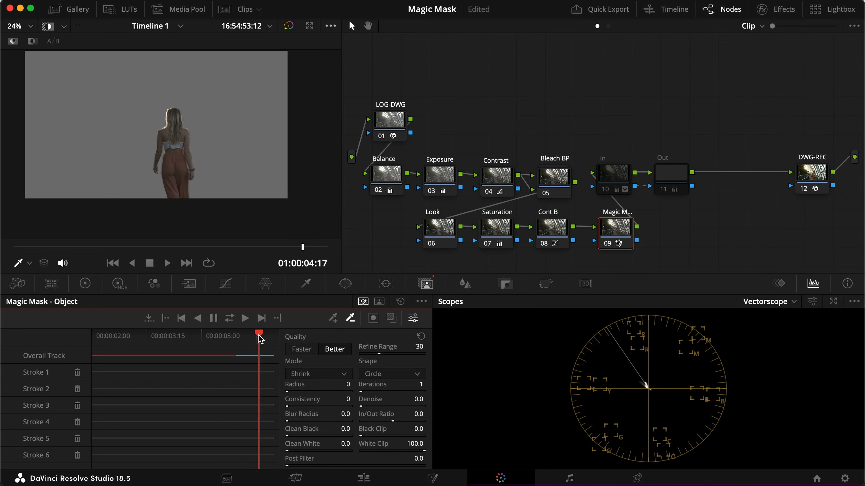
key(shift+h)
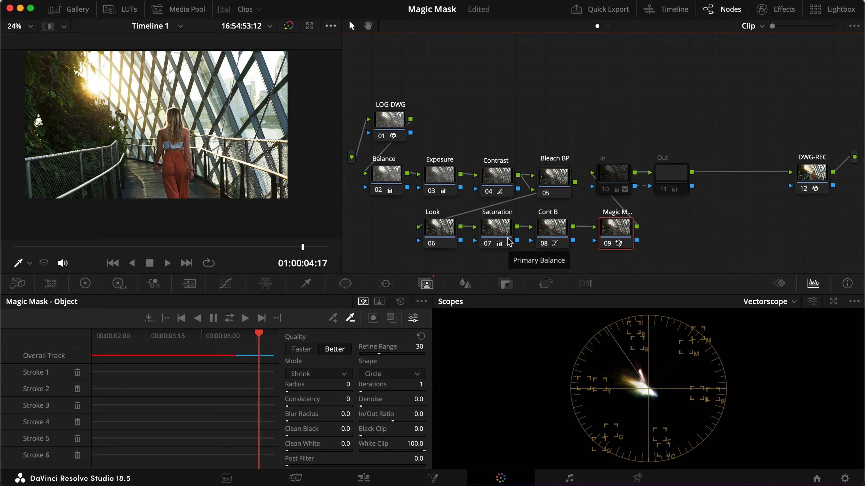
- Disable and re-enable the Cont B node to see how it affects the mask track
click(550, 235)
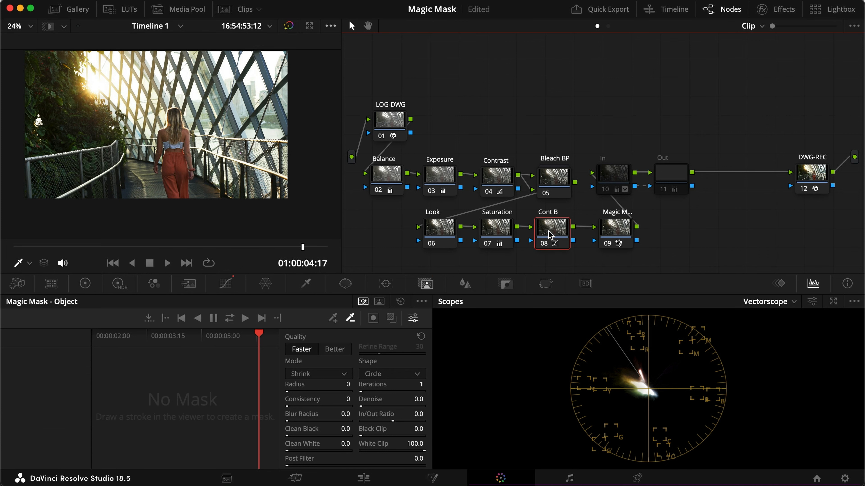
key(super+d)
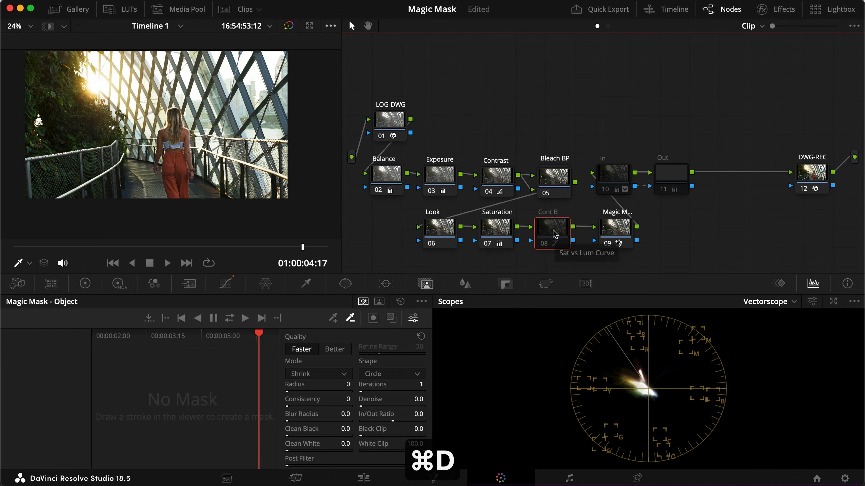
key(super+d)
- Delete the Magic Mask node after Cont B, and add a serial node after LOG-DWG with some space between them
click(617, 234)
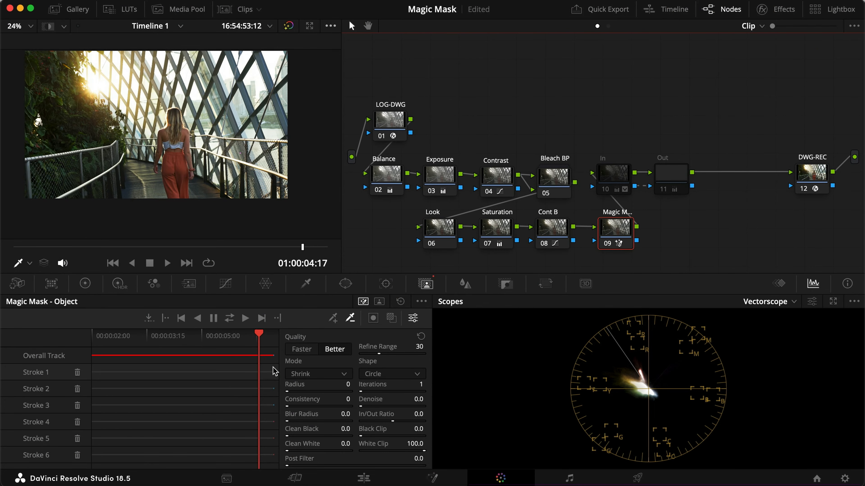
key(BackSpace)
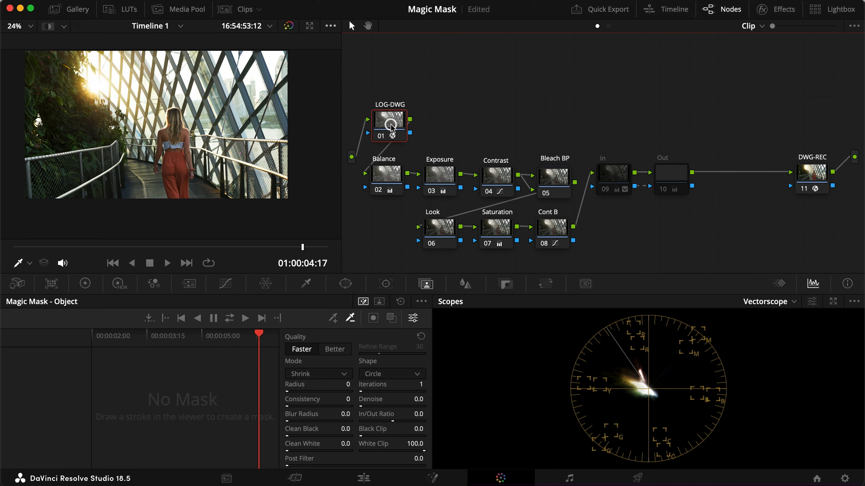
key(alt+s)
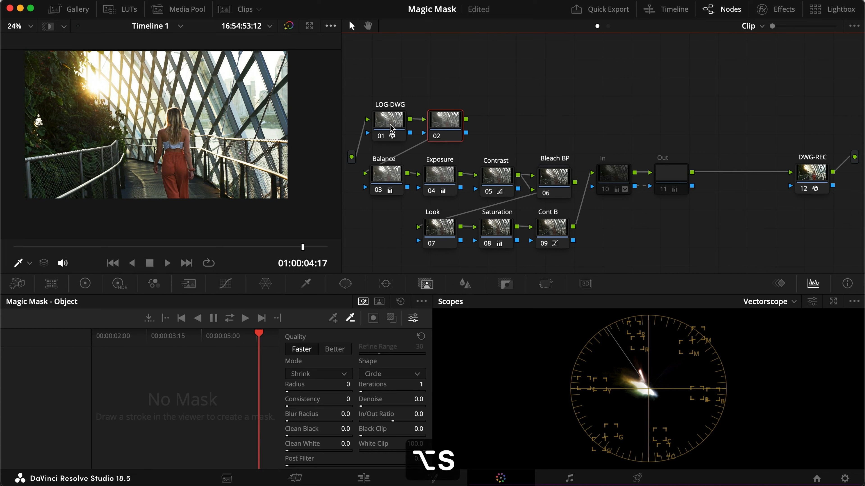
drag(449, 130, 491, 127)
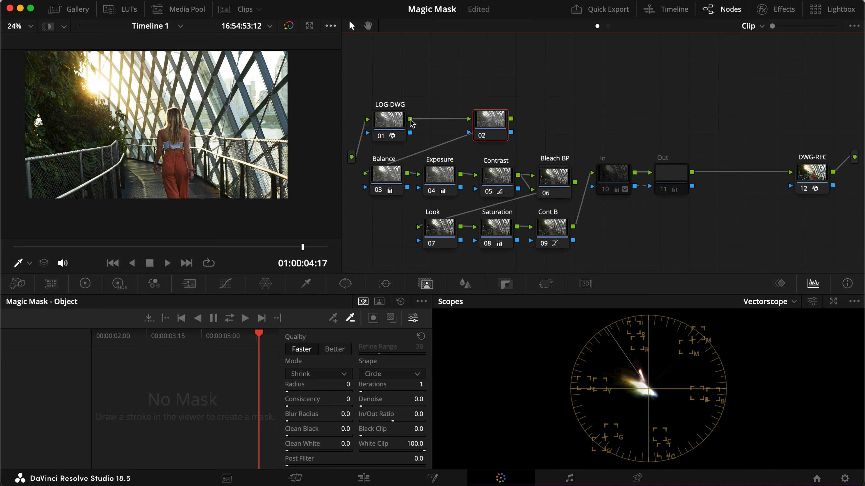
drag(493, 123, 476, 124)
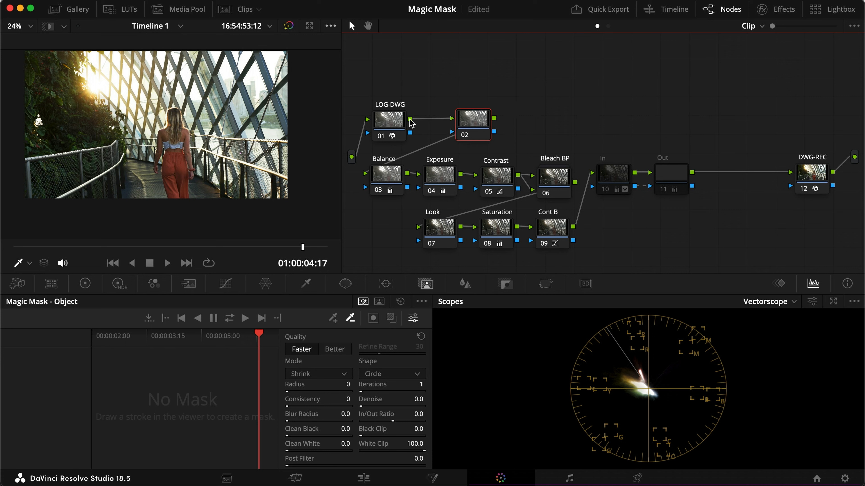
- Connect the LOG-DWG output directly to Balance so the new node branches off, and label the new node CST
drag(410, 119, 365, 175)
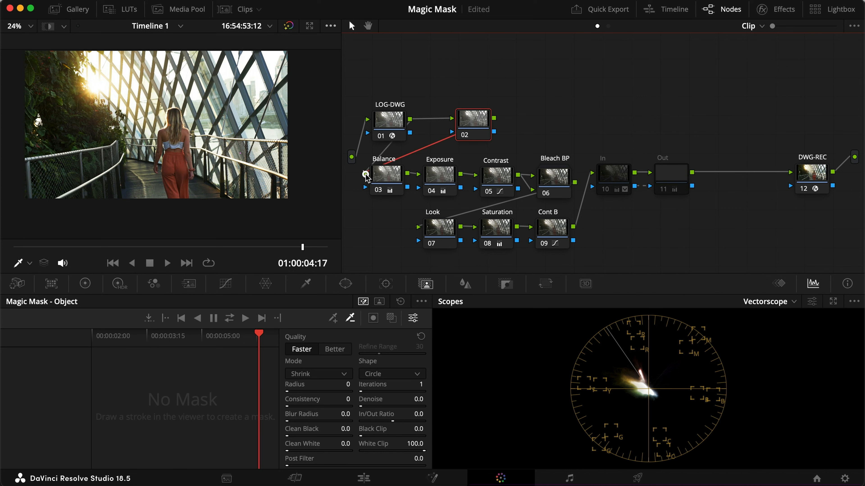
drag(477, 125, 450, 125)
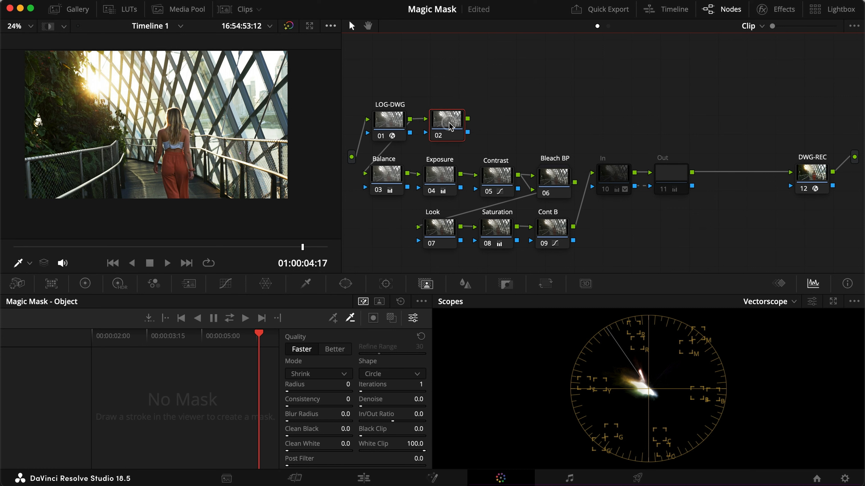
double_click(449, 123)
text(CST)
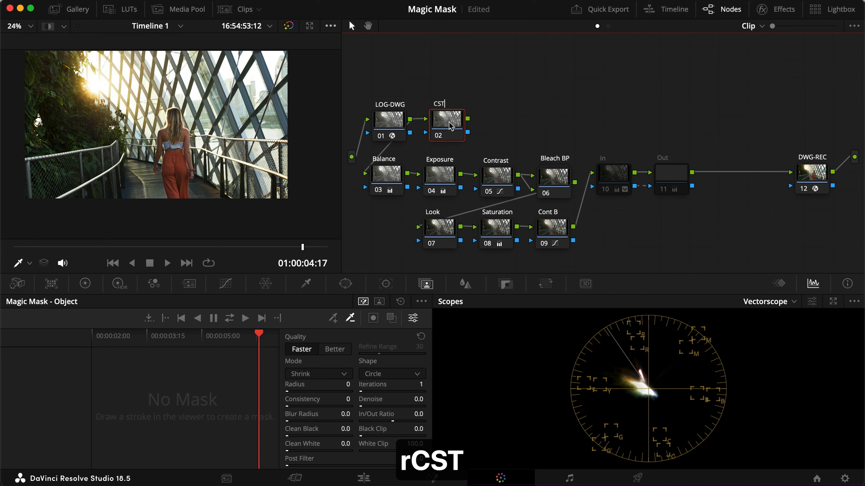
key(Return)
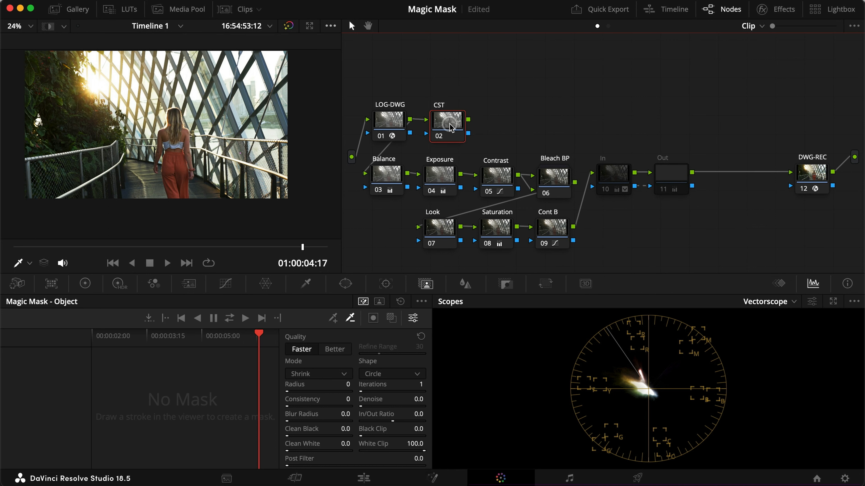
- Add a serial node after CST and label it Magic Mask
key(alt+s)
text(Magic Mask)
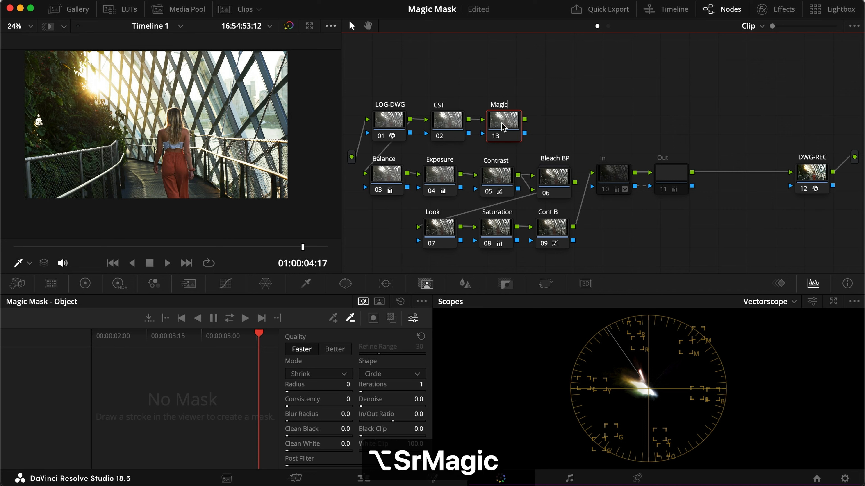
key(Return)
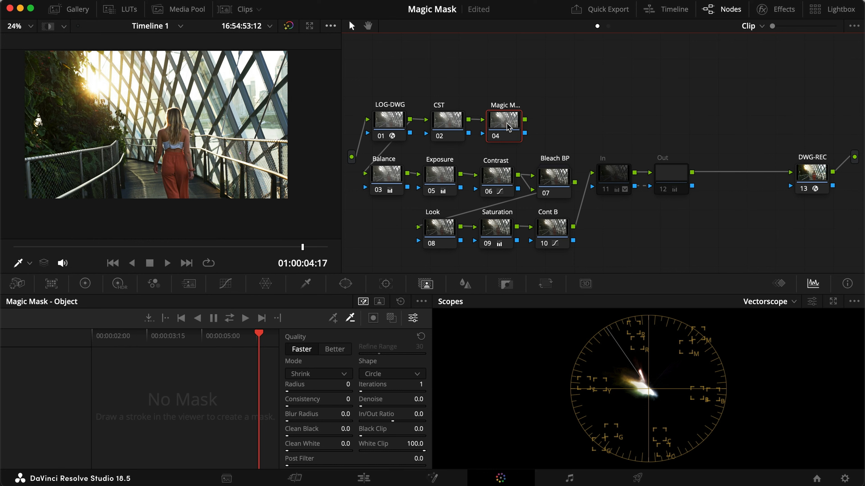
- View the Magic Mask node's image in the highlight view and compare it with the LOG-DWG node disabled and enabled
key(shift+h)
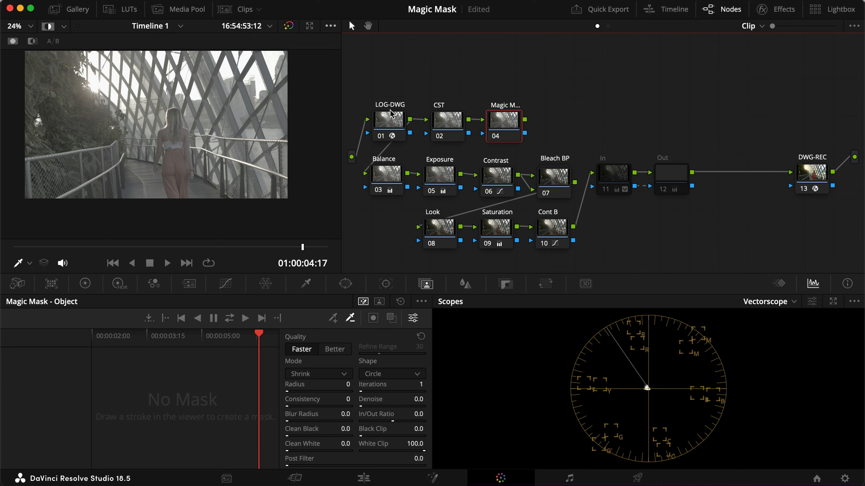
click(396, 127)
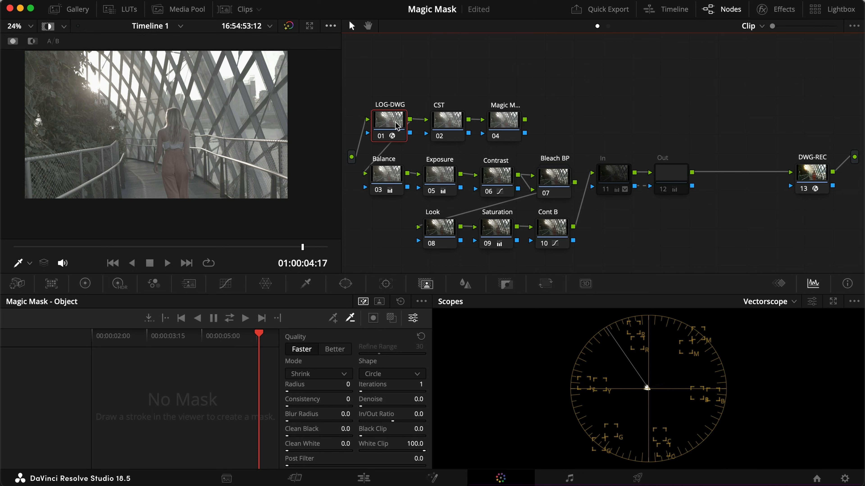
key(super+d)
key(super+d)
key(super+d)
key(super+d)
key(super+d)
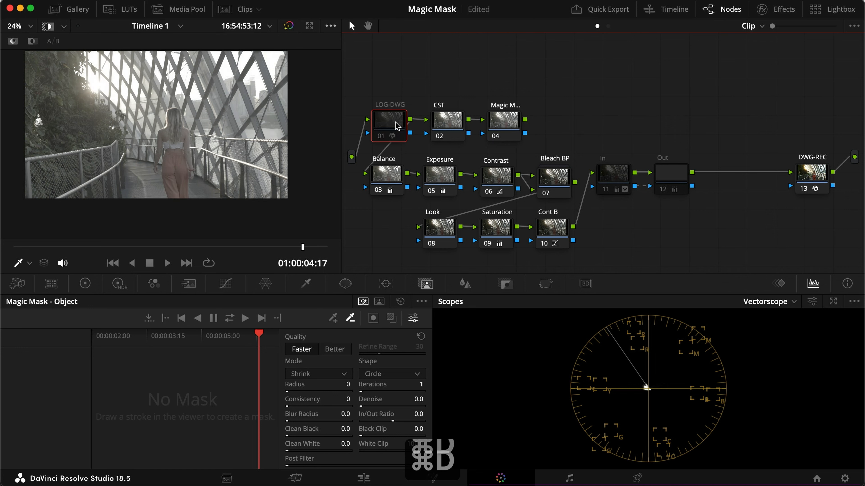
key(super+d)
- Apply the Color Space Transform effect to the CST node
click(447, 124)
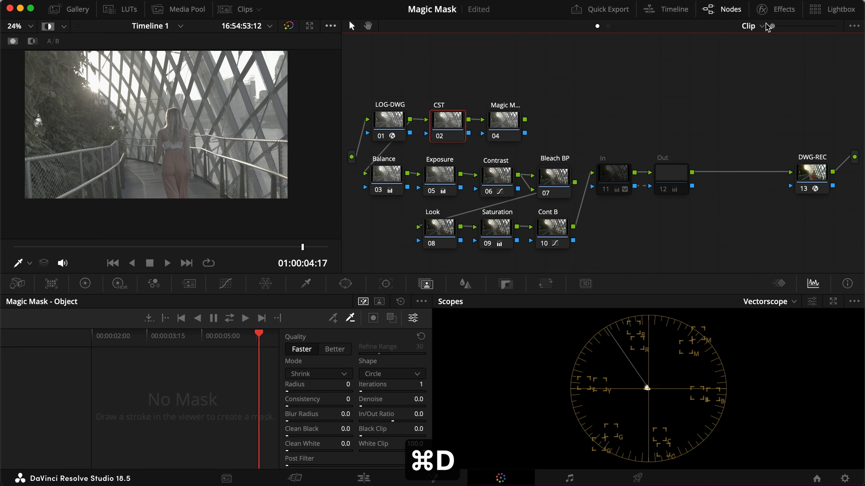
click(778, 9)
drag(721, 266, 404, 124)
- Set the CST node's input color space to DaVinci Wide Gamut and its input gamma to DaVinci Intermediate
click(755, 78)
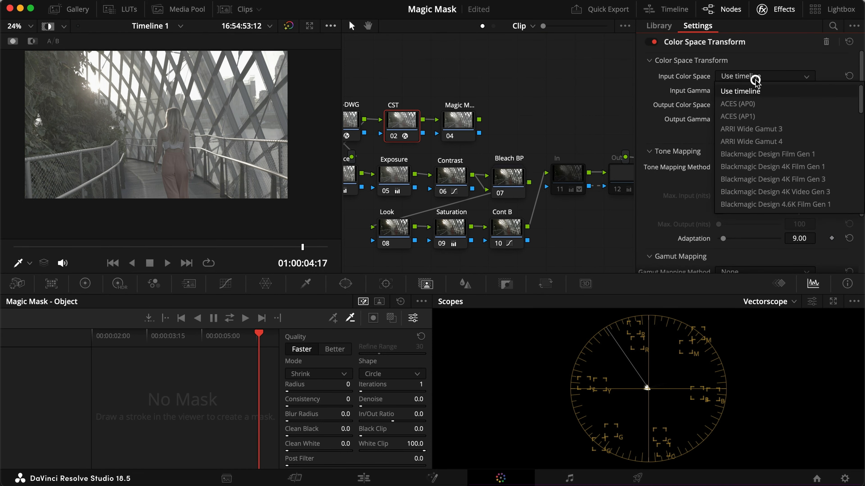
key(d)
key(Return)
click(753, 89)
key(d)
key(Return)
- Set the CST node's output color space to Rec.709 and its output gamma to Gamma 2.4
click(752, 104)
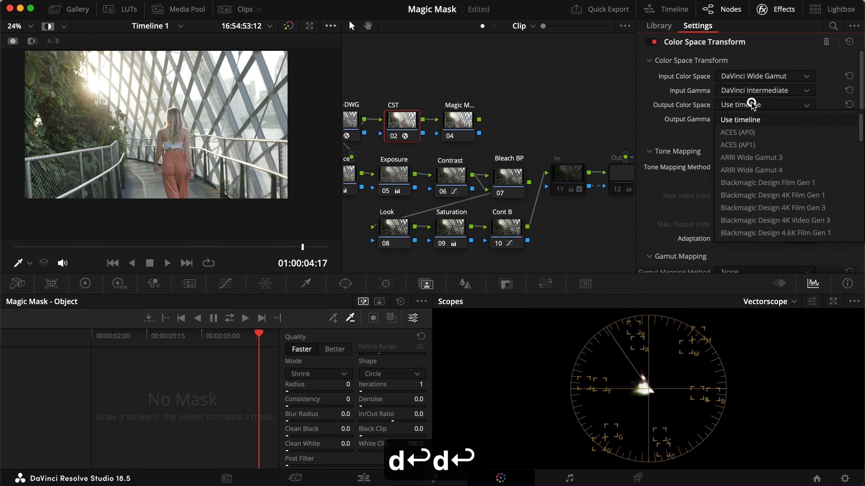
key(r)
key(Return)
click(753, 119)
key(g)
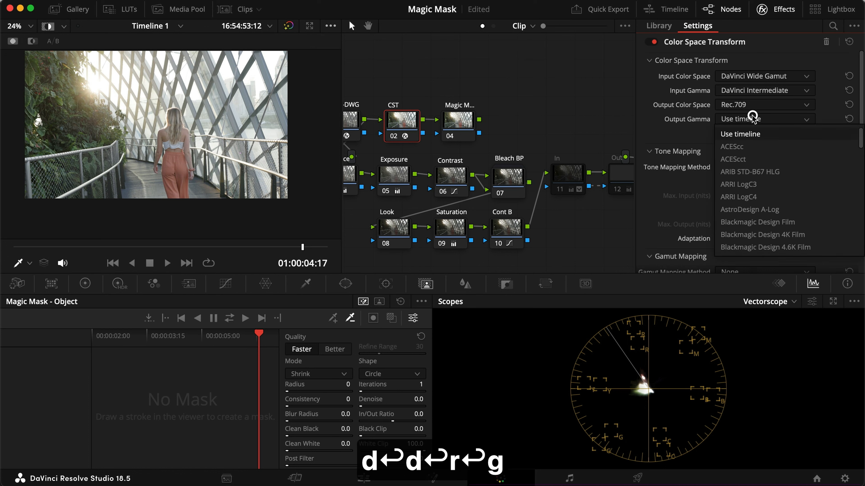
key(Down)
key(Return)
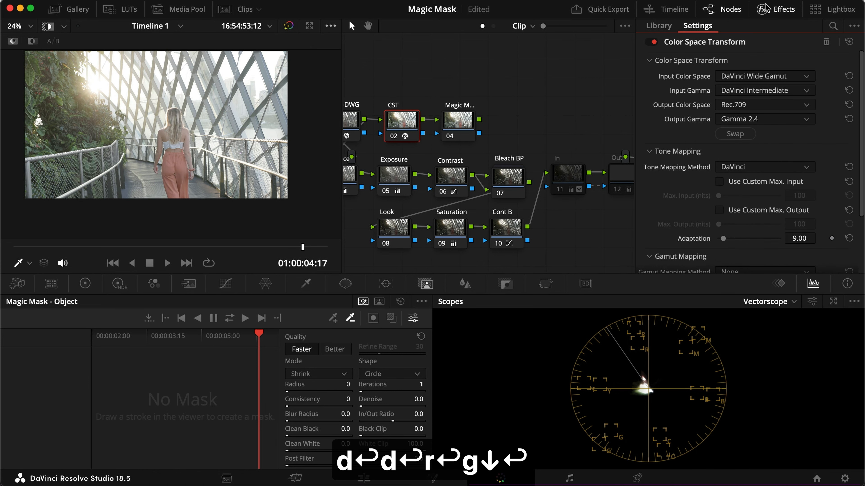
click(777, 9)
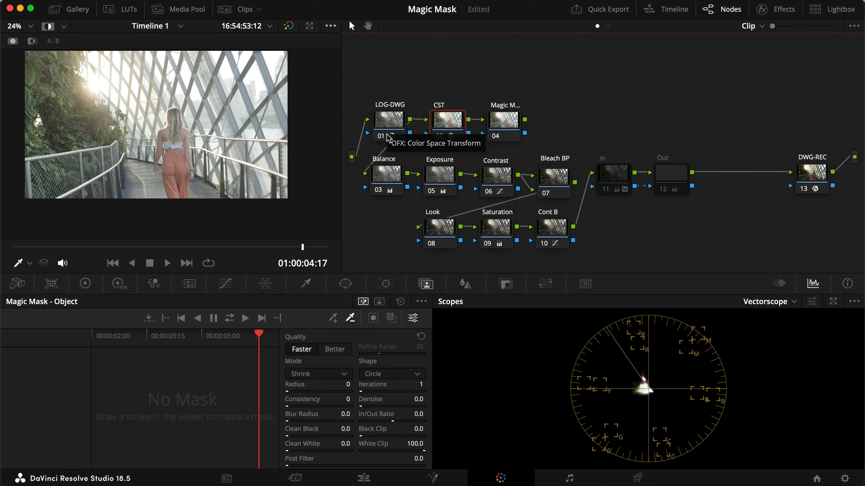
- Try feeding the source image directly into the Balance node instead of the LOG-DWG output
drag(352, 157, 367, 169)
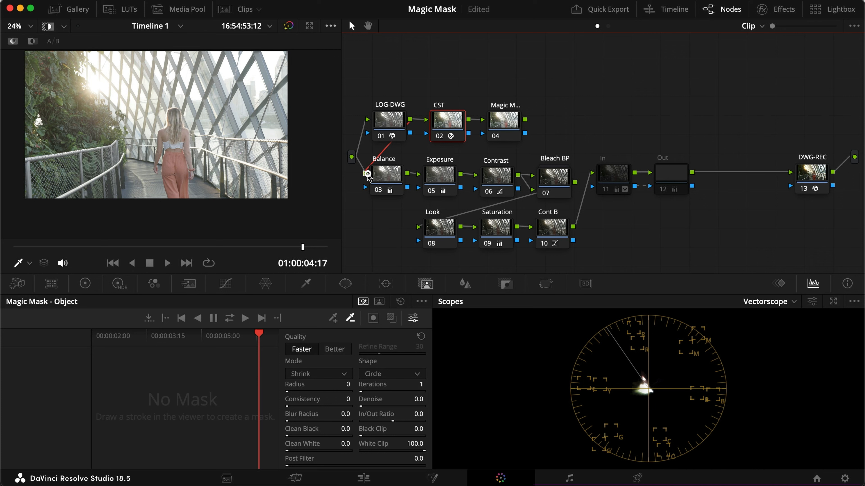
drag(365, 175, 351, 155)
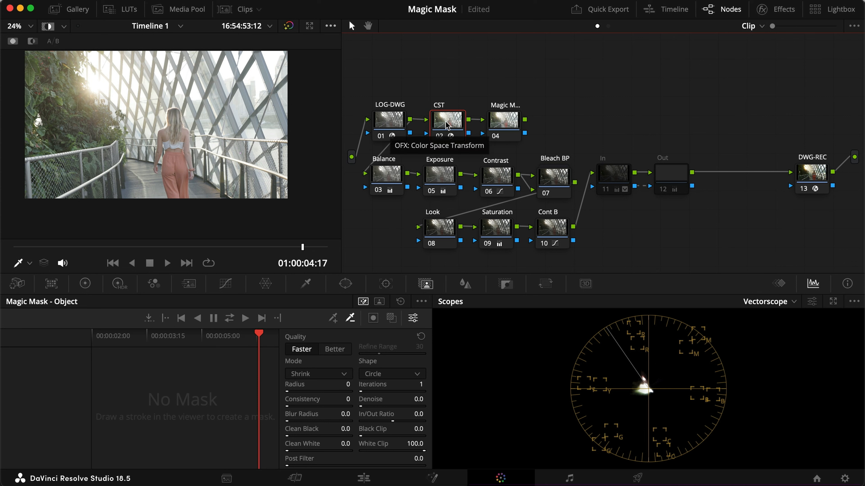
- Compare the image with the CST node disabled and enabled, and review its Color Space Transform settings
drag(446, 126, 444, 125)
key(super+d)
key(super+d)
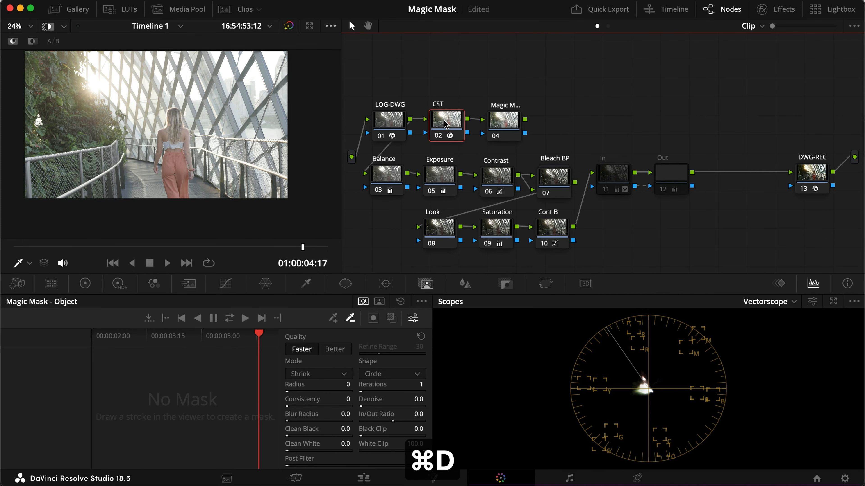
click(783, 10)
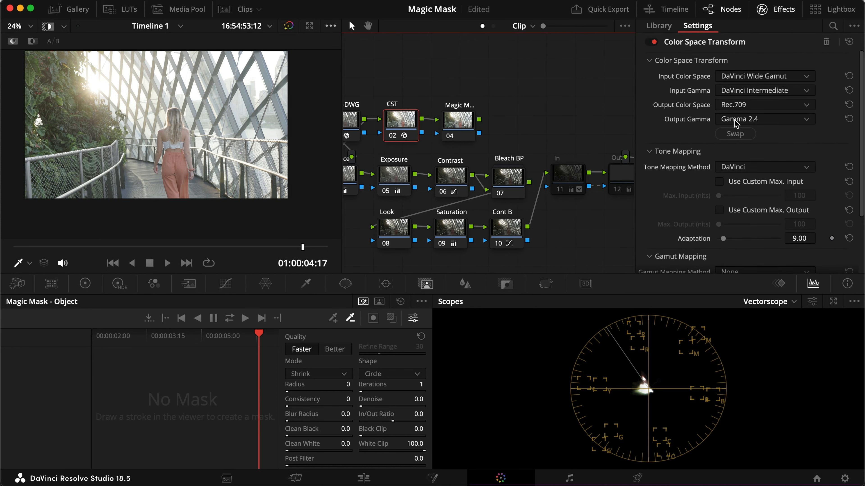
click(770, 12)
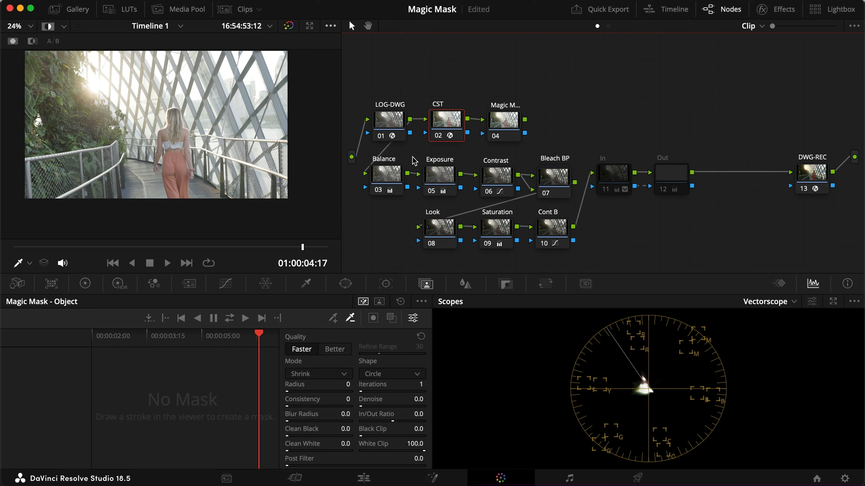
- Shape a contrast S-curve on the CST node by lowering the shadows and raising the highlights
click(447, 132)
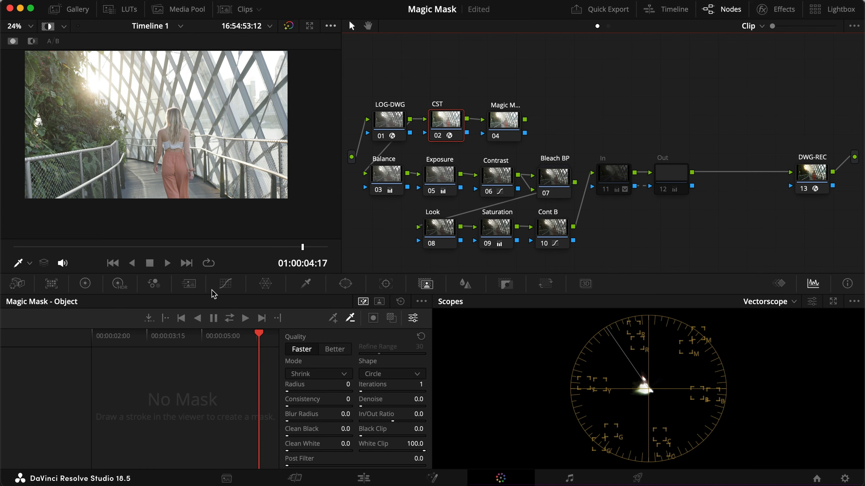
click(222, 285)
drag(72, 428, 70, 441)
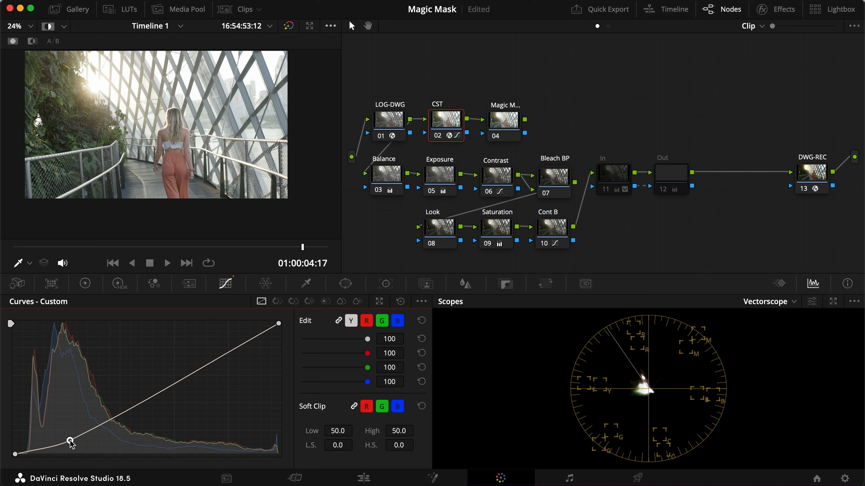
drag(235, 353, 228, 341)
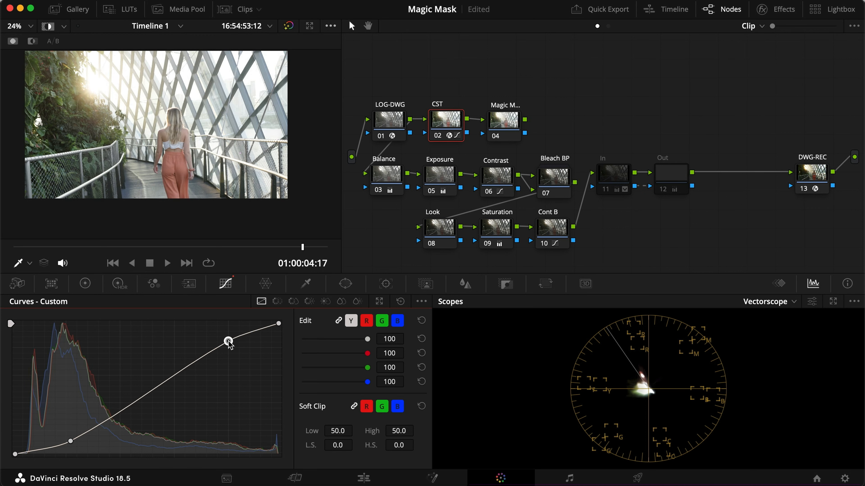
drag(72, 444, 92, 442)
- Set the CST node's Offset to 12.90, Lift to -0.03, Gamma to 0.02 and Highlights to -21.50
click(85, 283)
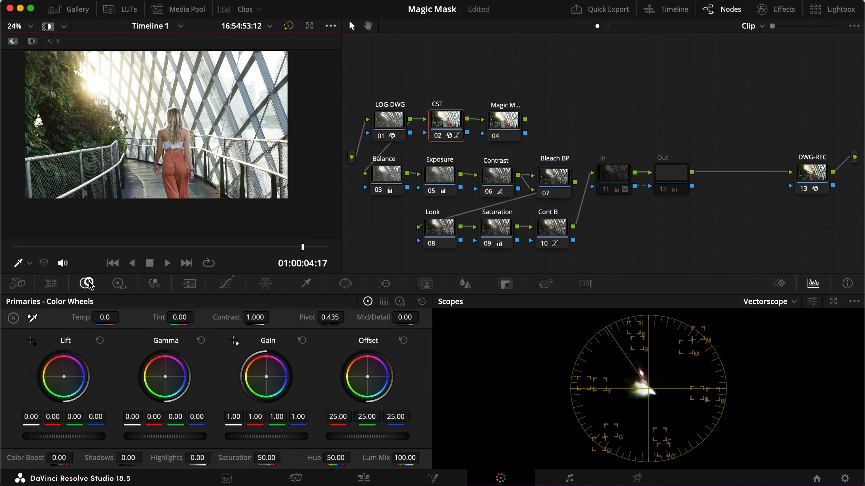
drag(387, 439, 133, 431)
drag(22, 418, 16, 415)
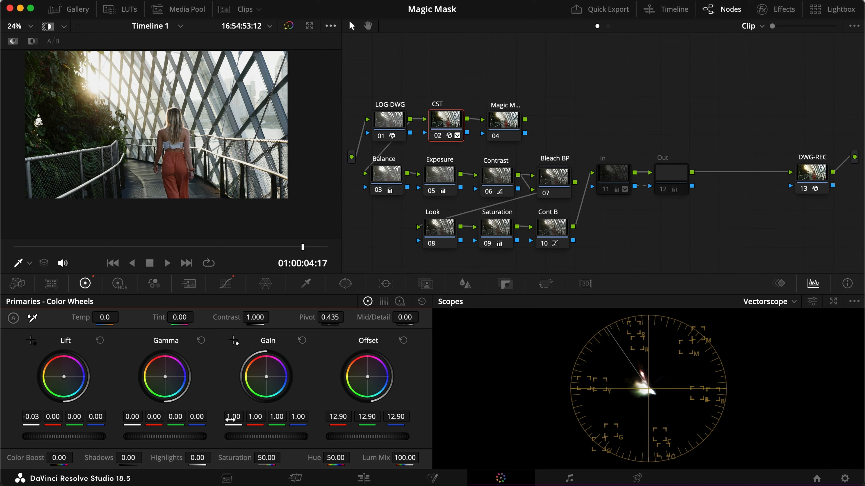
drag(195, 456, 165, 453)
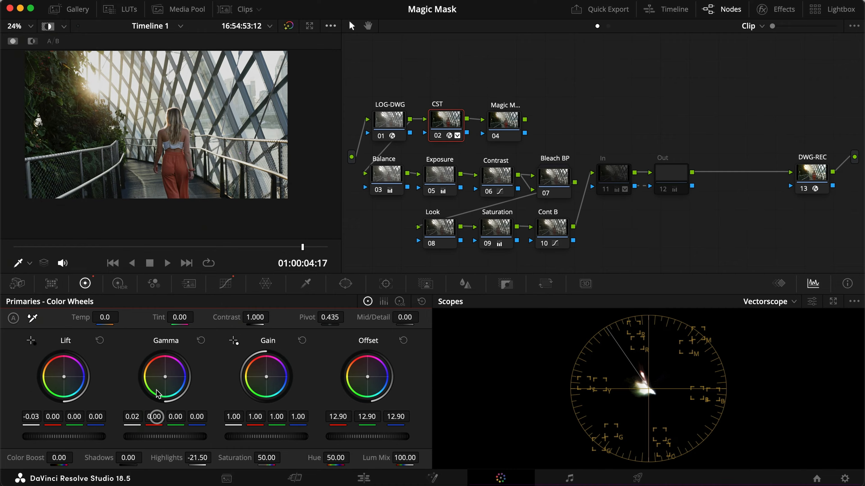
- Set the CST node's saturation to 58, check the grade in full screen and save the project
key(super+f)
key(super+d)
key(super+f)
drag(319, 460, 295, 458)
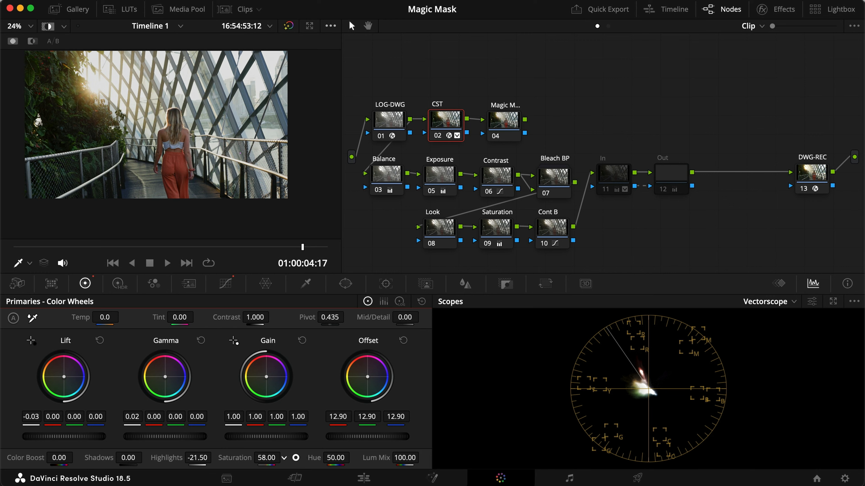
key(super+f)
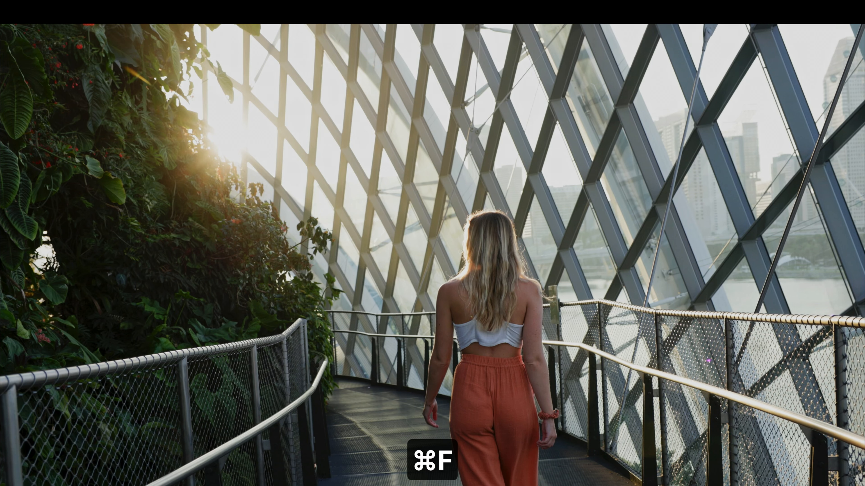
key(super+f)
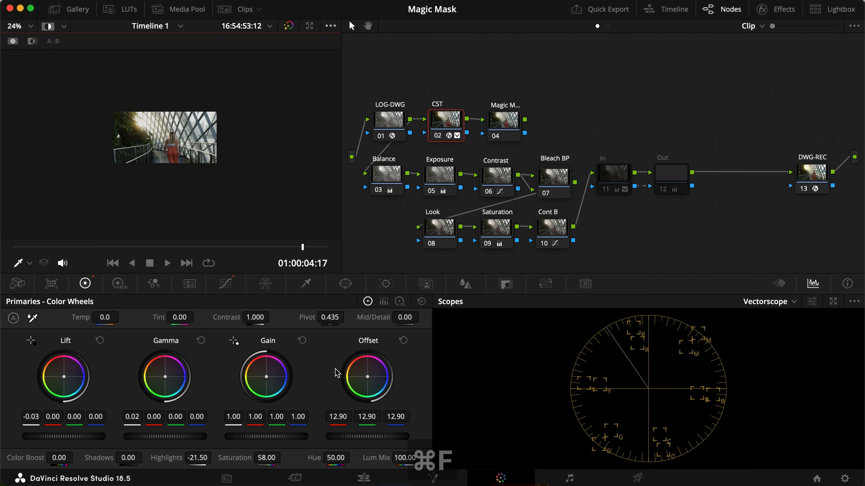
key(super+s)
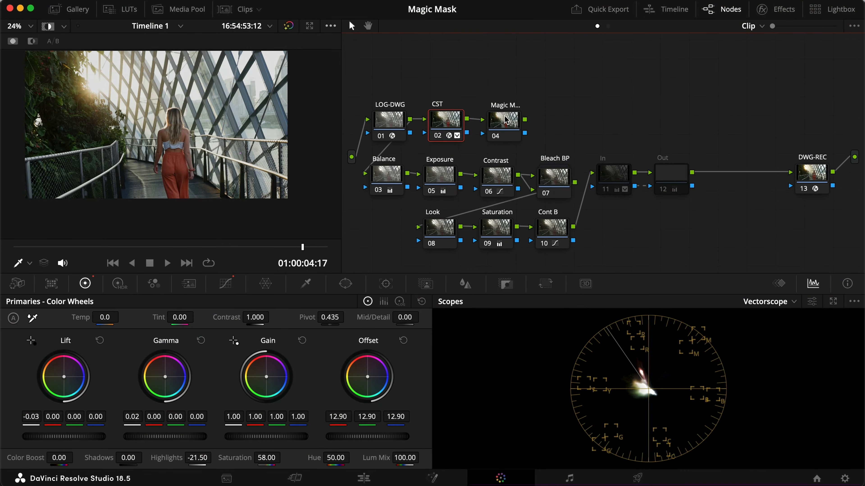
- Prepare an object Magic Mask on the Magic Mask node with add-stroke mode and mask overlay enabled at frame 01:00:04:09
click(495, 132)
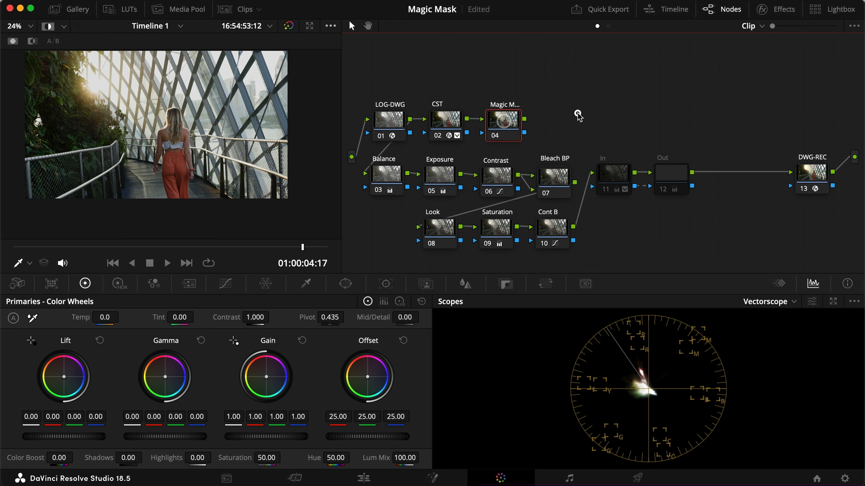
click(426, 284)
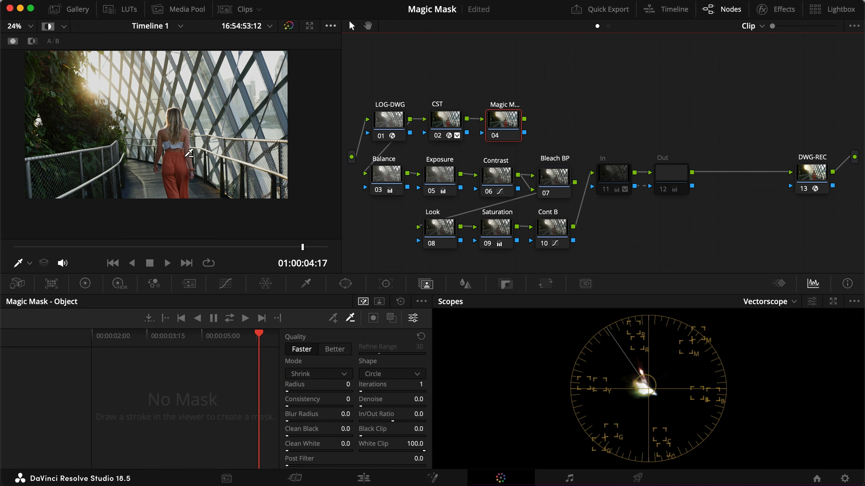
scroll(212, 190, up, 2)
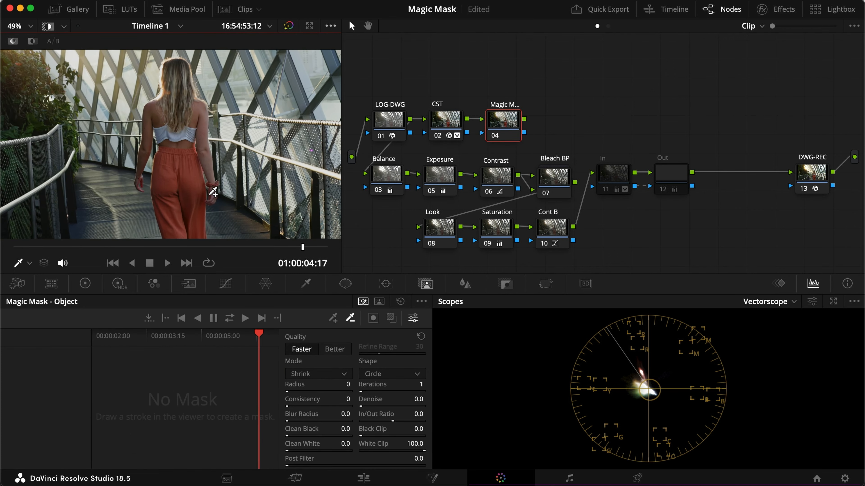
drag(301, 249, 294, 249)
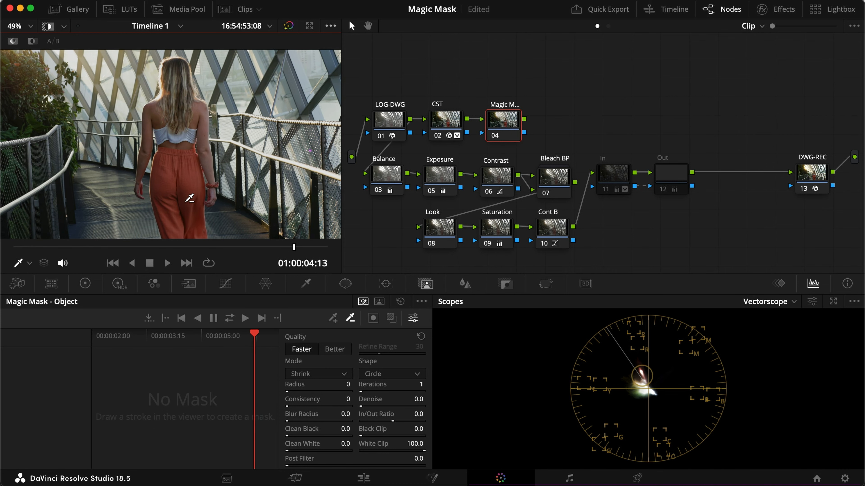
click(335, 318)
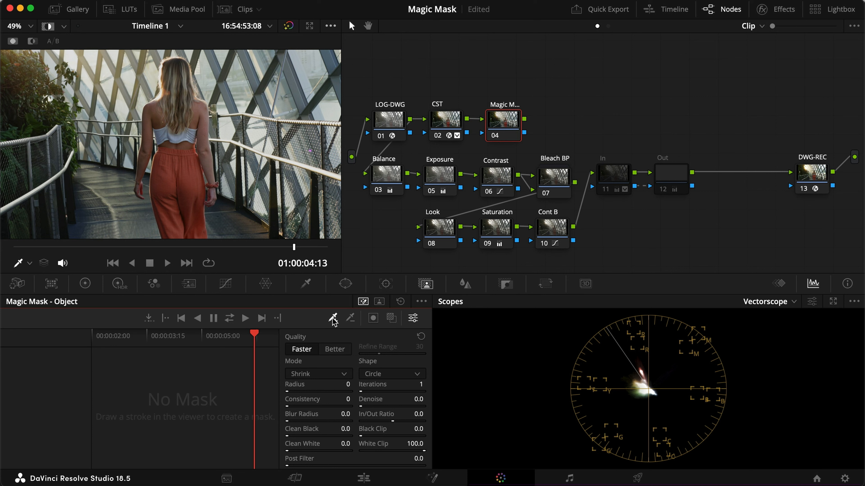
click(391, 319)
key(Left)
key(Left)
key(Left)
key(Left)
- Draw mask strokes over the woman's hair, torso, arms, hand and legs, and set the mask quality to Better
mouse_move(200, 237)
mouse_down()
mouse_move(192, 172)
mouse_move(196, 238)
mouse_move(185, 170)
mouse_move(173, 176)
mouse_move(174, 232)
mouse_move(166, 236)
mouse_move(158, 202)
mouse_move(163, 165)
mouse_move(184, 158)
mouse_move(191, 168)
mouse_move(183, 150)
mouse_move(194, 114)
mouse_move(204, 118)
mouse_move(211, 208)
mouse_up()
mouse_move(207, 105)
mouse_down()
mouse_move(179, 66)
mouse_move(170, 71)
mouse_move(173, 122)
mouse_move(183, 91)
mouse_move(175, 83)
mouse_move(178, 141)
mouse_move(169, 156)
mouse_move(170, 109)
mouse_move(160, 124)
mouse_move(162, 161)
mouse_move(156, 109)
mouse_move(149, 113)
mouse_move(143, 183)
mouse_up()
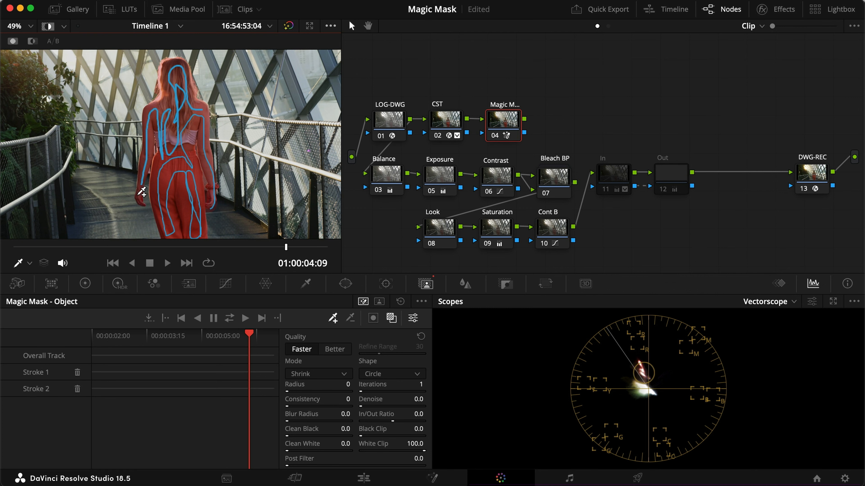
scroll(142, 192, up, 5)
drag(133, 178, 133, 199)
scroll(189, 174, down, 5)
scroll(190, 175, up, 3)
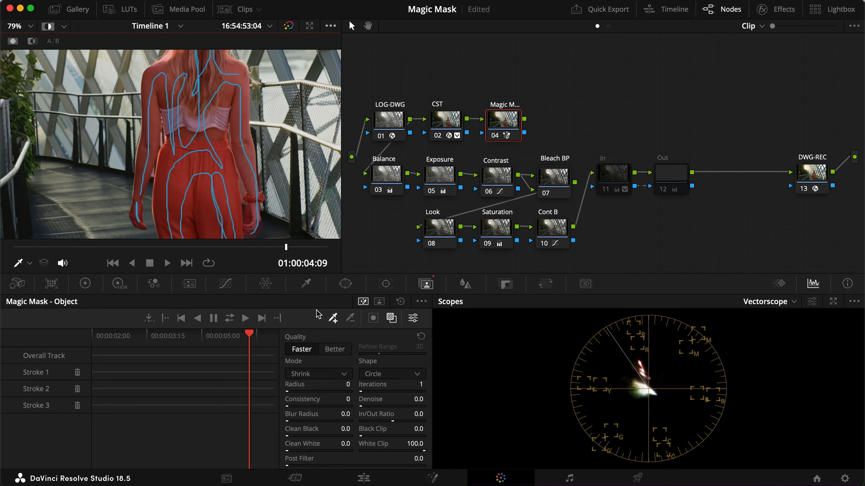
click(340, 350)
- Inspect the mask overlay's edges closely around the woman's hands and body
scroll(214, 187, down, 1)
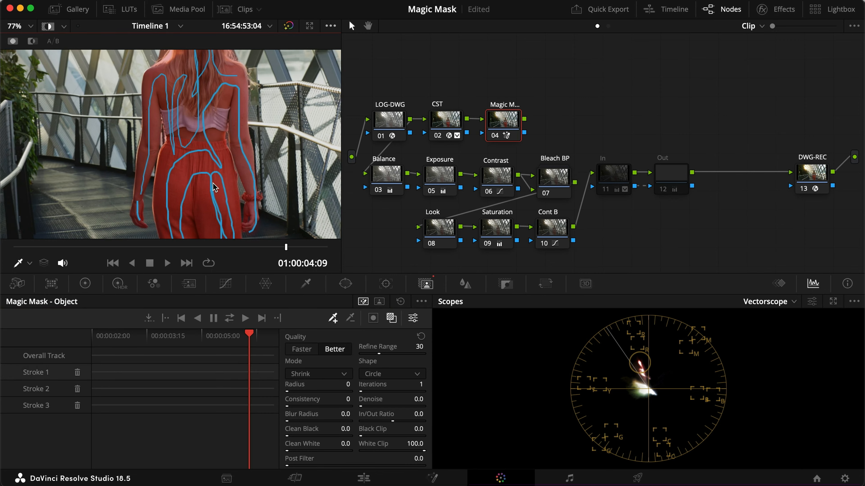
scroll(214, 186, up, 7)
scroll(214, 186, down, 1)
scroll(313, 153, right, 4)
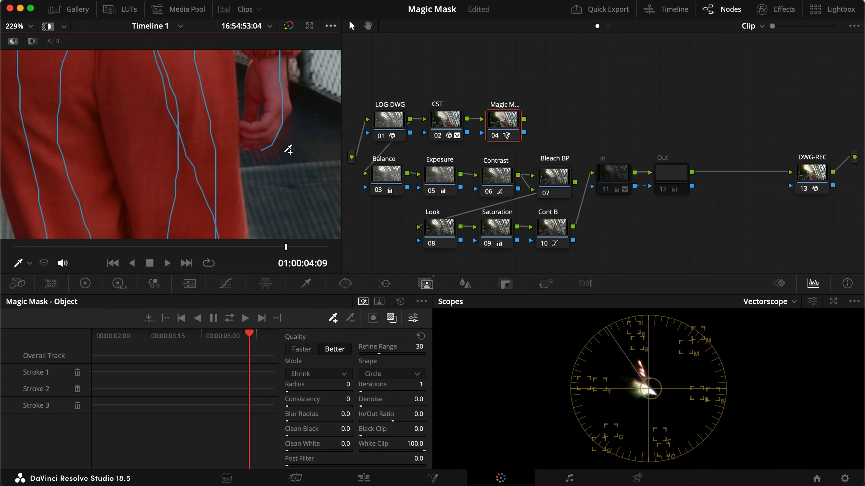
click(272, 143)
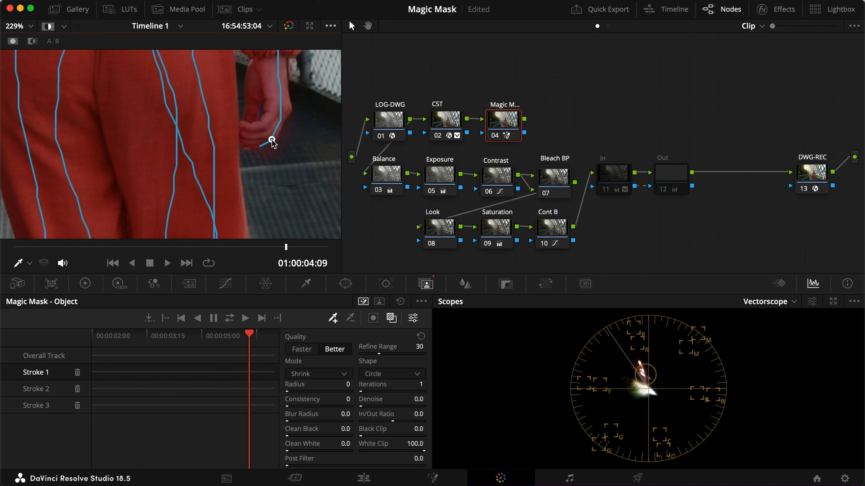
scroll(271, 138, down, 6)
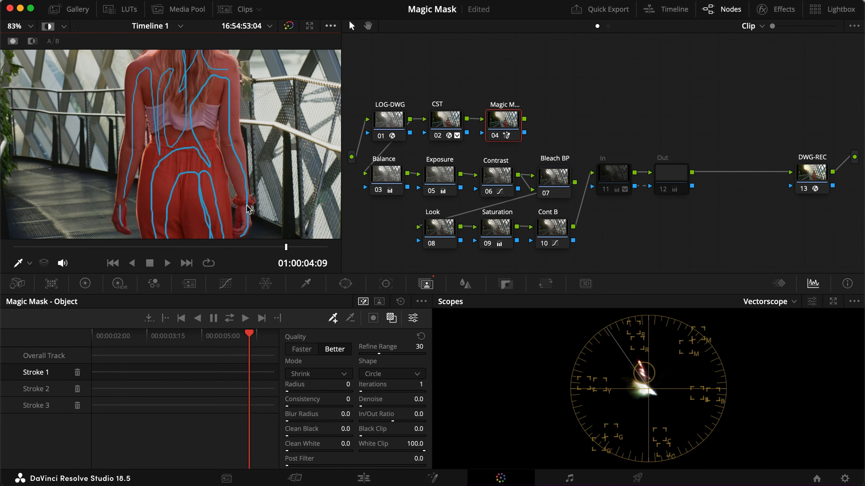
scroll(268, 217, down, 1)
scroll(268, 217, up, 8)
scroll(255, 154, down, 10)
scroll(255, 154, up, 2)
scroll(253, 159, down, 4)
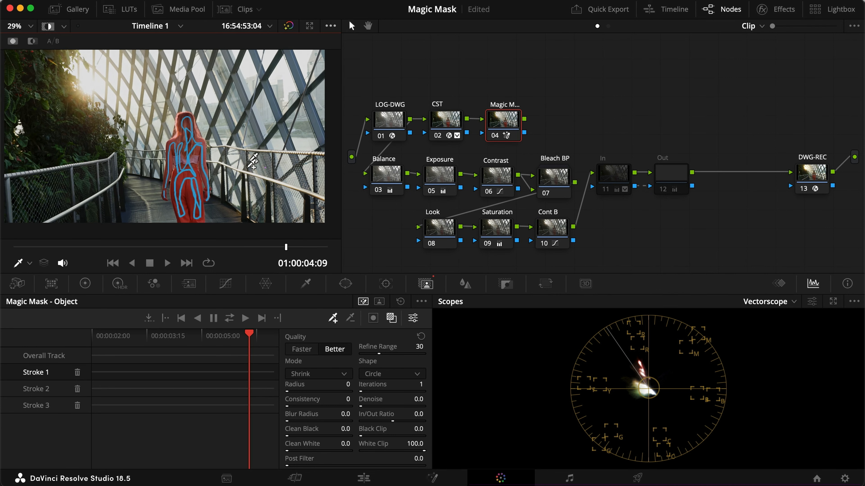
- Track the Magic Mask in both directions, review the tracked overlay through the clip and turn off the highlight view
click(229, 318)
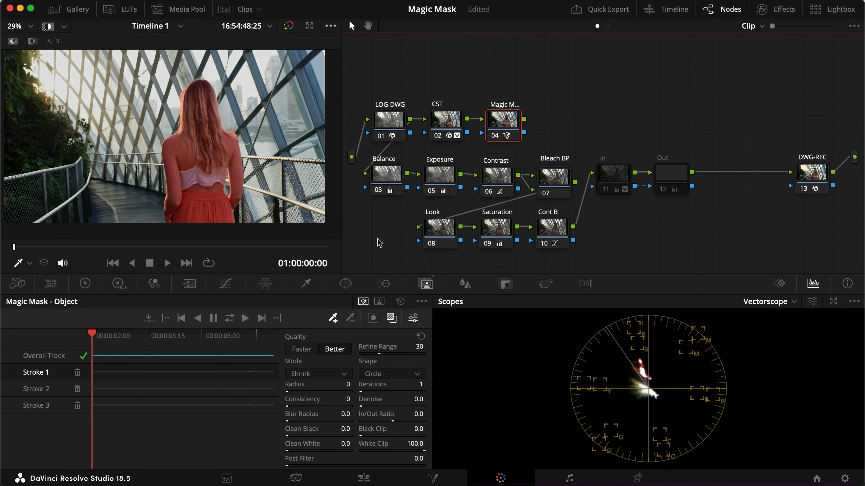
drag(186, 248, 298, 252)
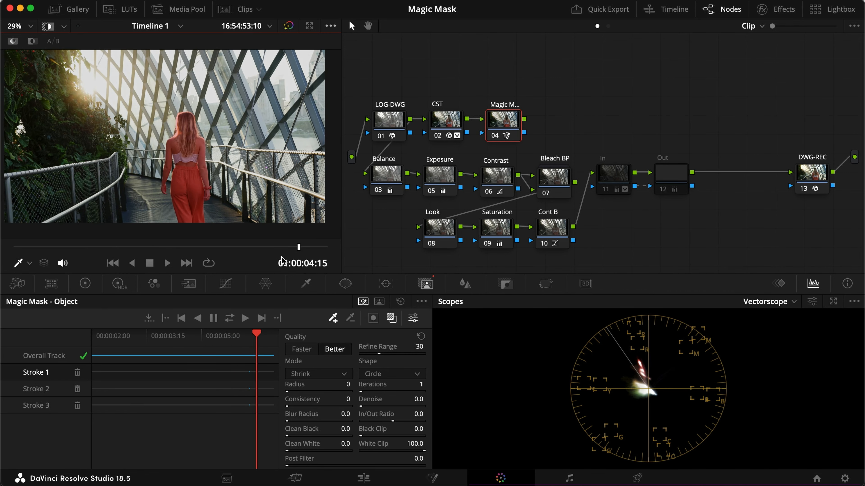
key(h)
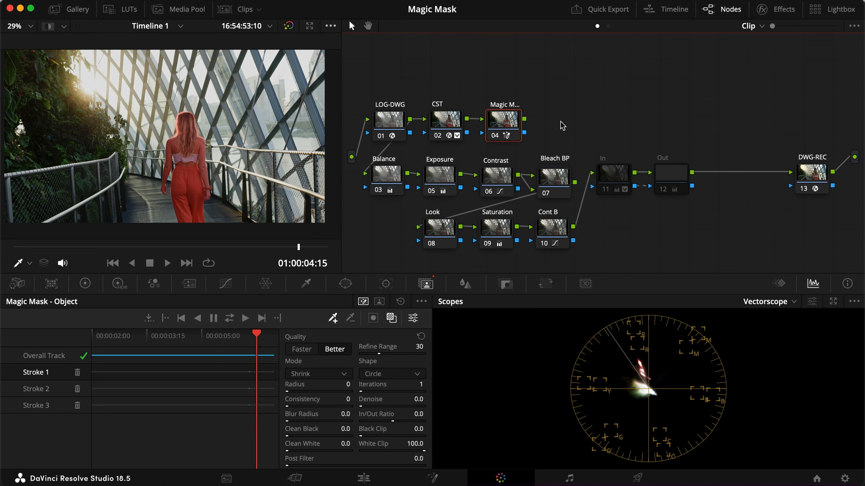
- Compare the image with the In and Out nodes enabled and disabled, leaving both disabled
click(553, 222)
drag(676, 211, 609, 176)
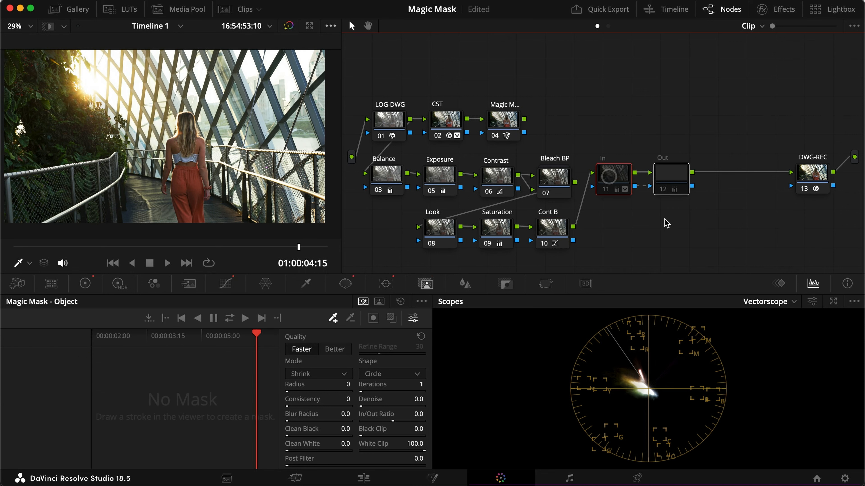
key(super+d)
click(665, 220)
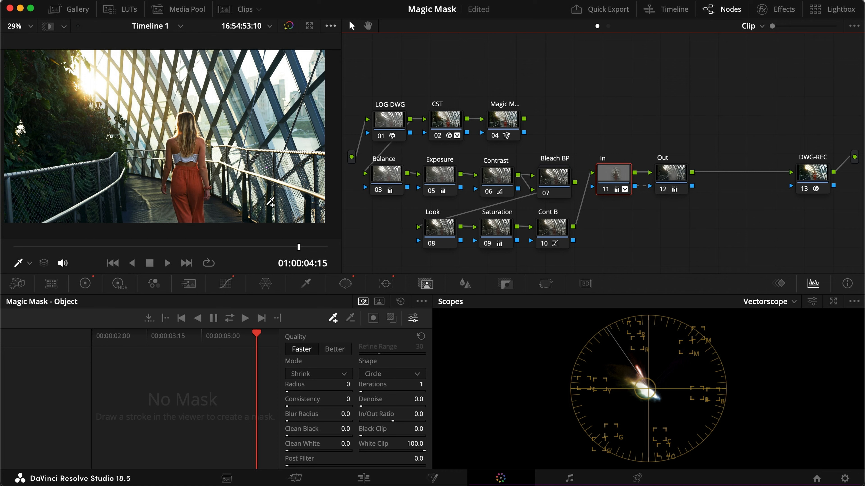
click(614, 173)
key(super+d)
- Add a serial node labelled "Subject" after Cont B and connect the Magic Mask node's key output to its key input
click(551, 226)
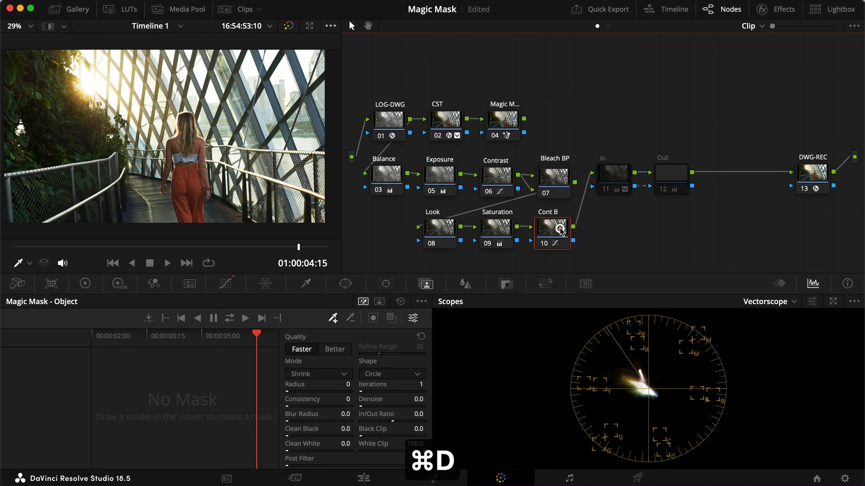
key(alt+s)
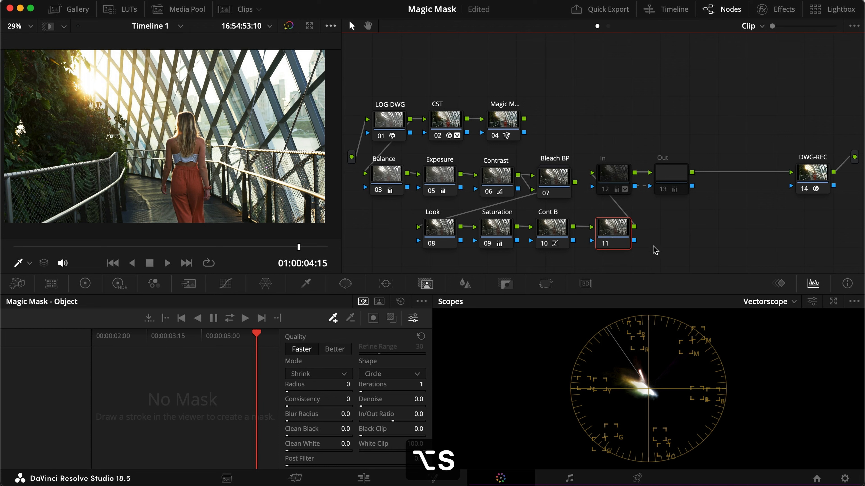
text(Subject)
key(Return)
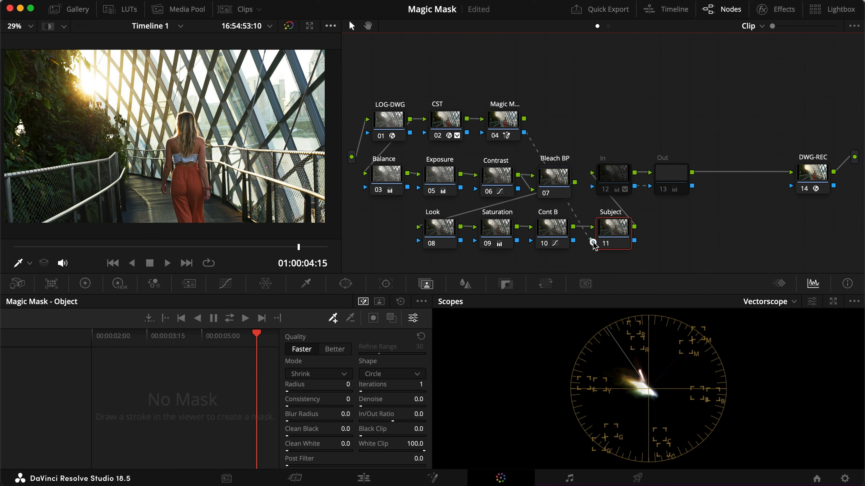
drag(593, 245, 592, 241)
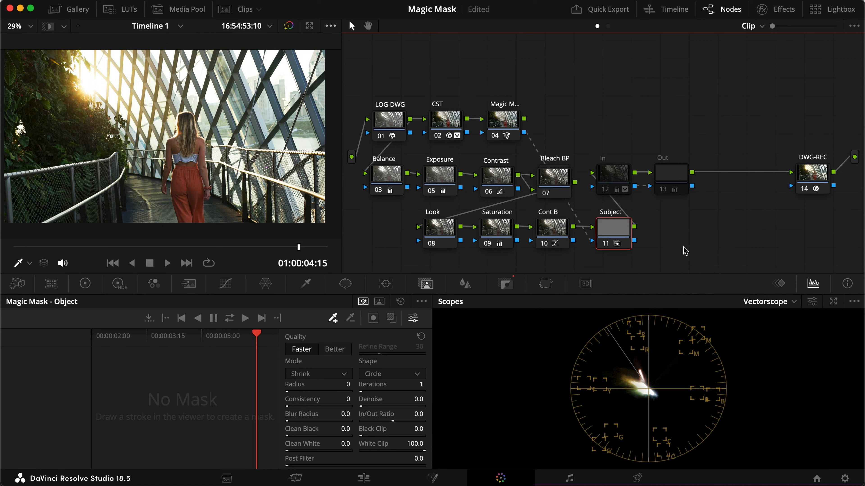
- Inspect the Subject node's isolated area in highlight view around frame 01:00:01:13, closely around the woman's hair and shoulders
key(shift+h)
drag(298, 247, 104, 233)
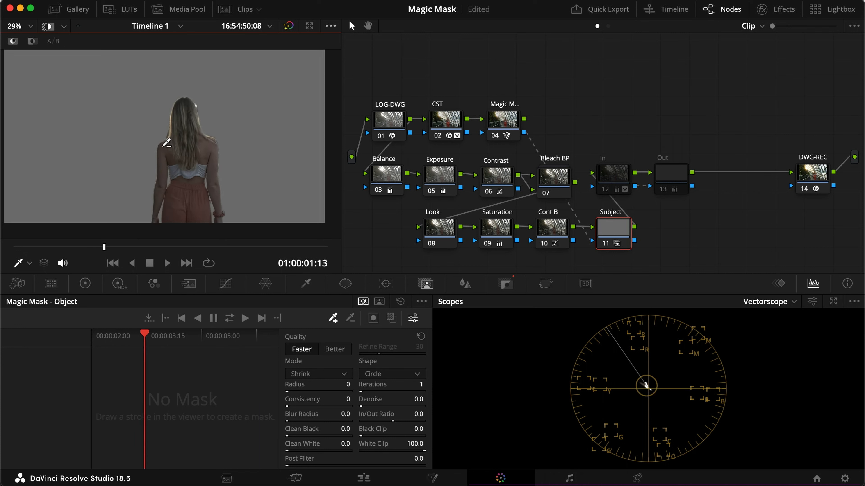
scroll(166, 143, up, 3)
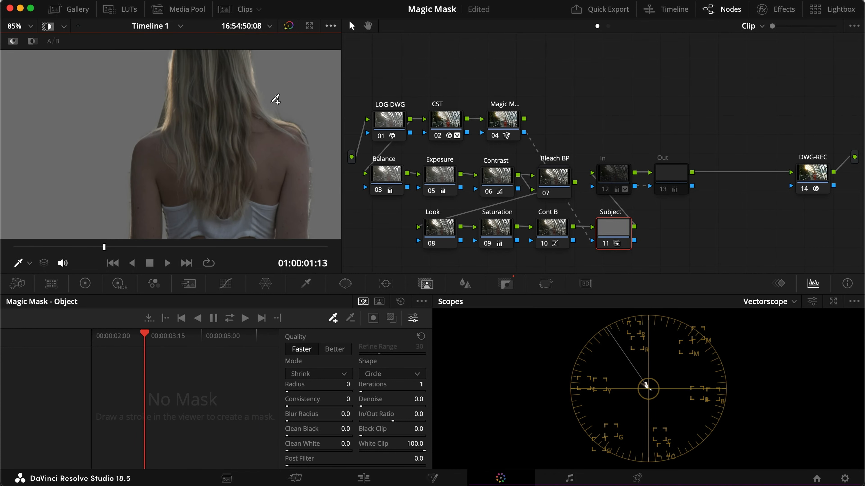
- Refine the matte on the Magic Mask node with Clean Black at 21.7 and Blur Radius at 5
click(514, 127)
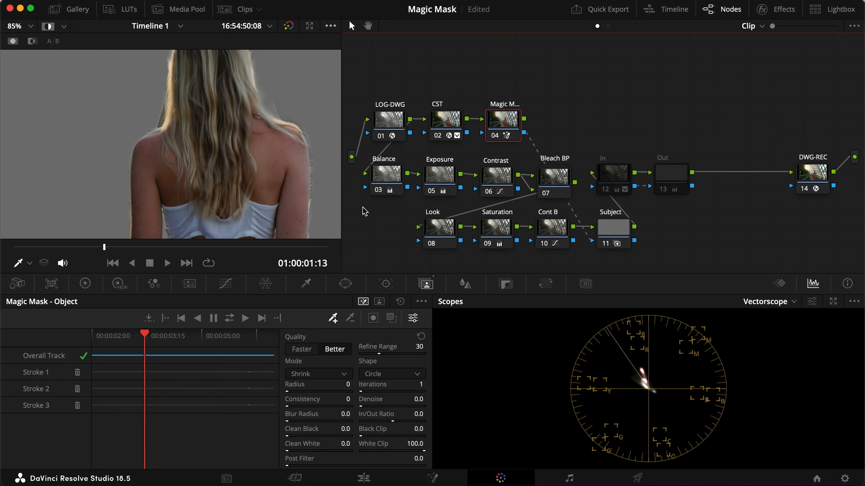
key(shift+h)
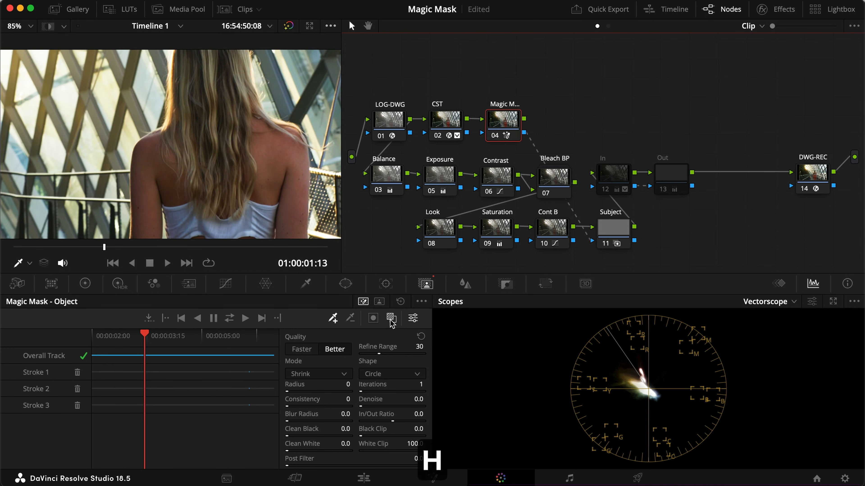
key(shift+h)
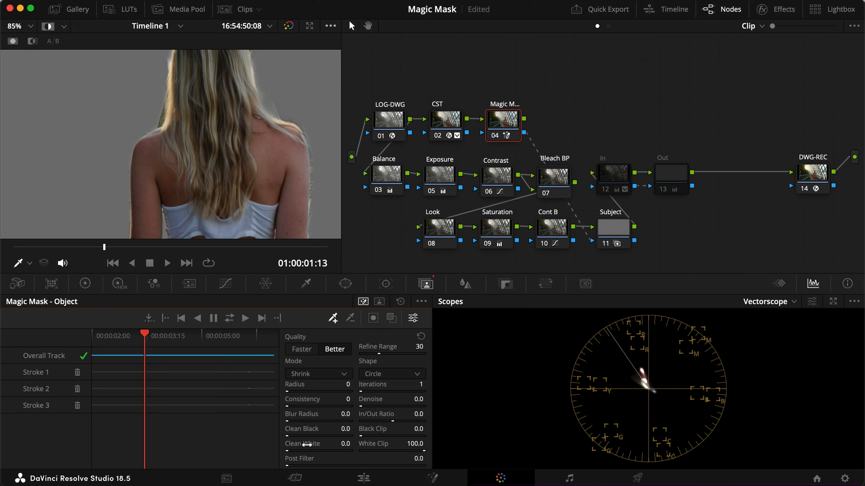
drag(317, 443, 375, 446)
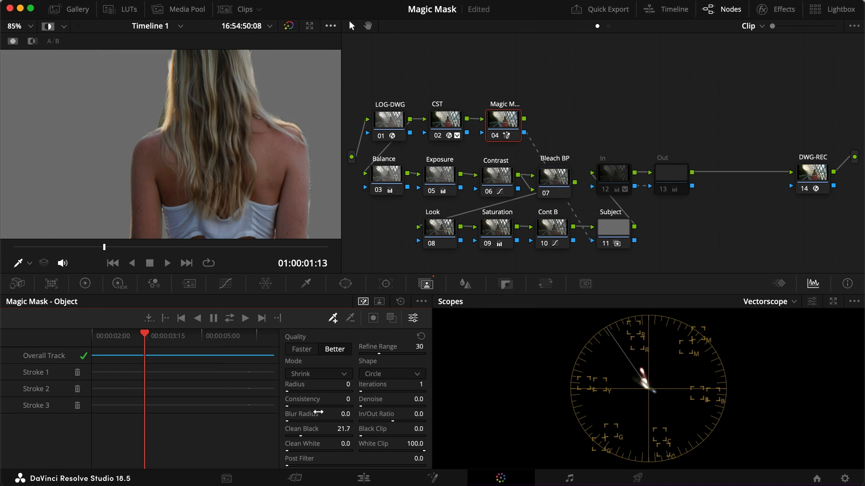
text(5)
key(Return)
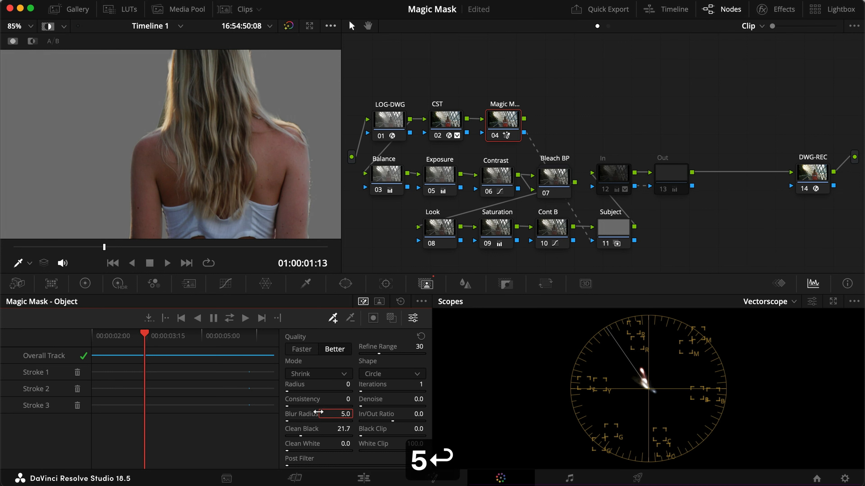
- Draw a subtracting stroke beside the woman's hair and shoulder at frame 01:00:01:11, and retrack the mask in both directions
mouse_move(138, 345)
mouse_down()
mouse_move(121, 341)
mouse_move(140, 338)
mouse_up()
click(352, 318)
drag(137, 129, 159, 110)
scroll(261, 140, down, 5)
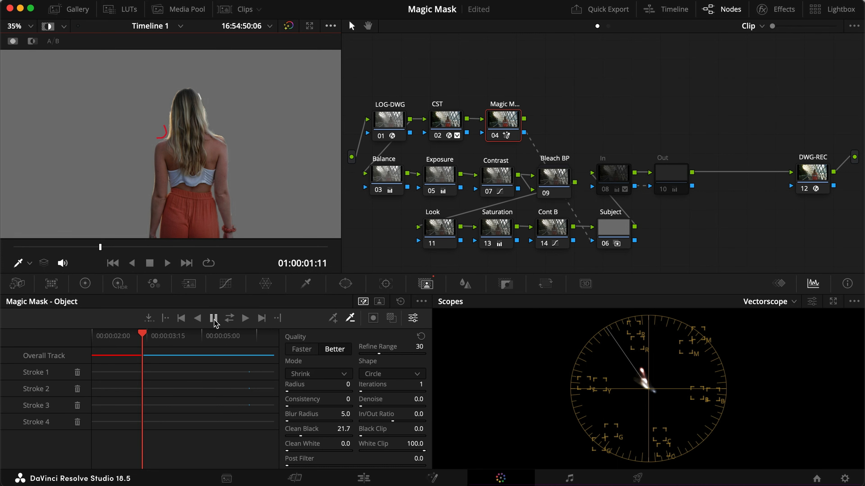
click(229, 318)
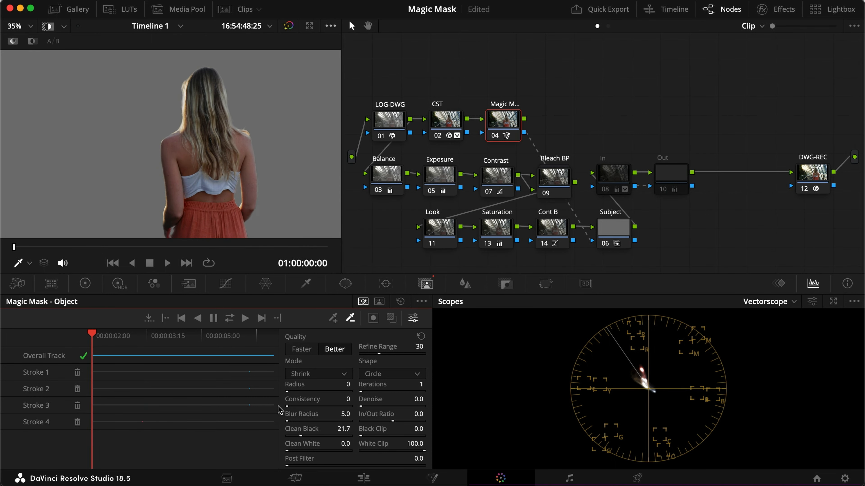
- Review the retracked matte on the Subject node in highlight view through the clip, and return to the normal image
key(shift+h)
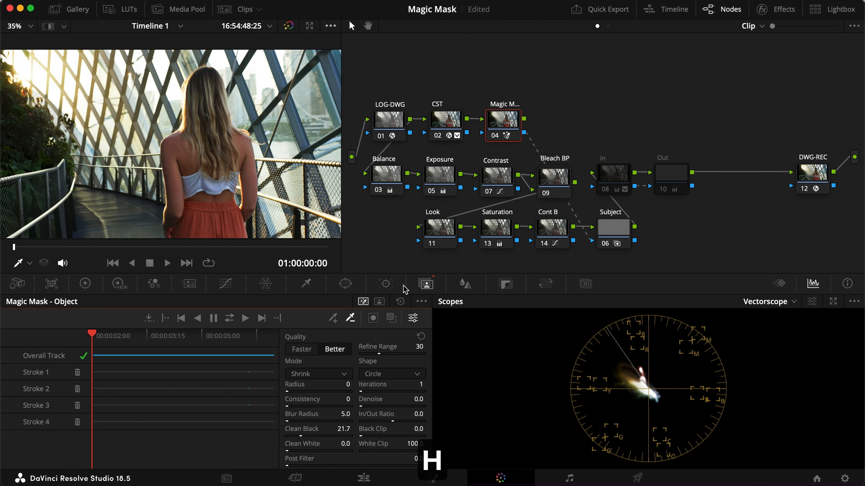
click(605, 241)
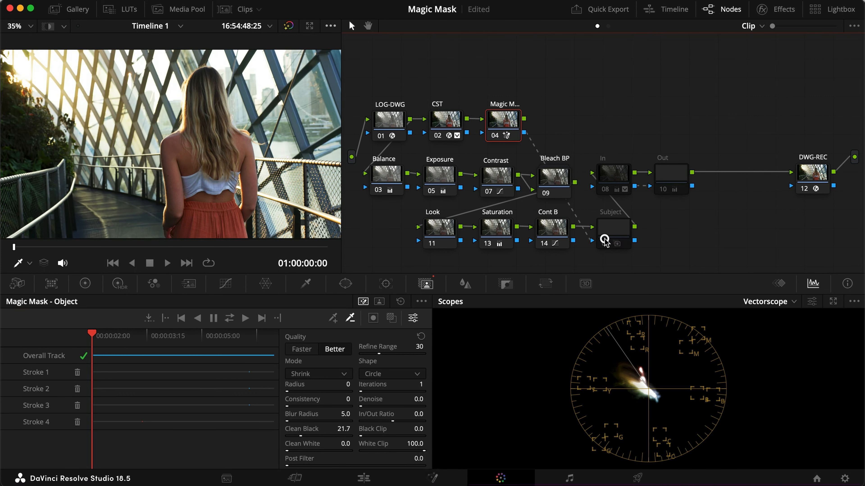
click(605, 241)
key(shift+h)
mouse_move(180, 248)
mouse_down()
mouse_move(299, 247)
mouse_move(42, 242)
mouse_move(218, 246)
mouse_move(102, 240)
mouse_move(183, 242)
mouse_up()
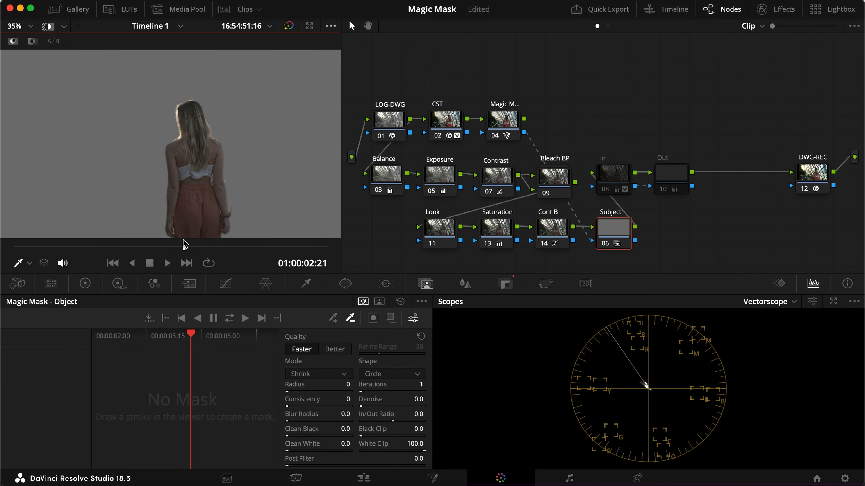
key(h)
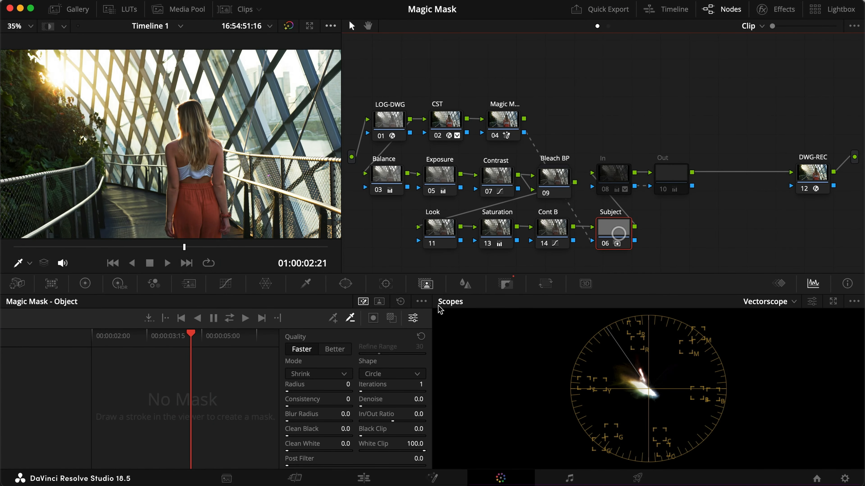
- Shape a contrast S-curve on the Subject node, with darker shadows and lifted highlights in the custom curve
click(225, 285)
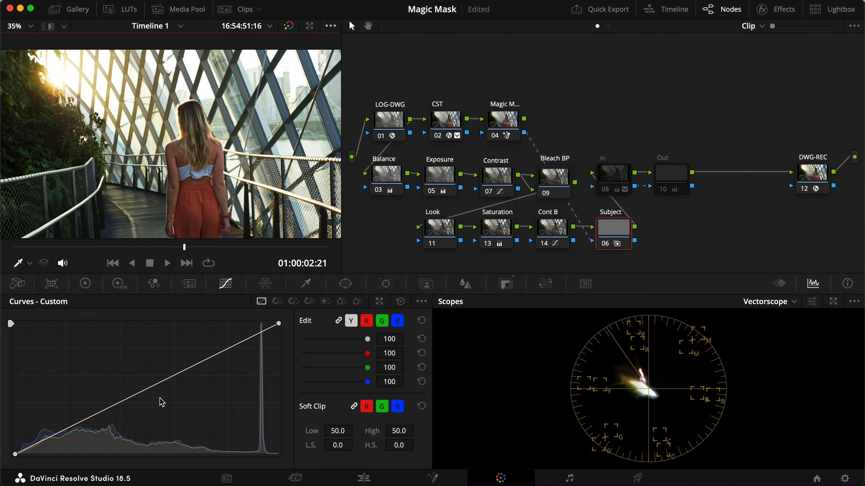
drag(67, 430, 67, 434)
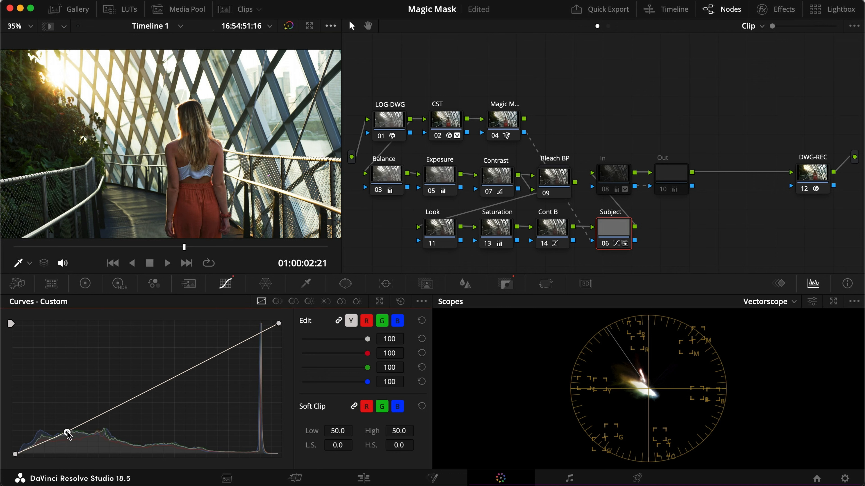
drag(231, 347, 230, 343)
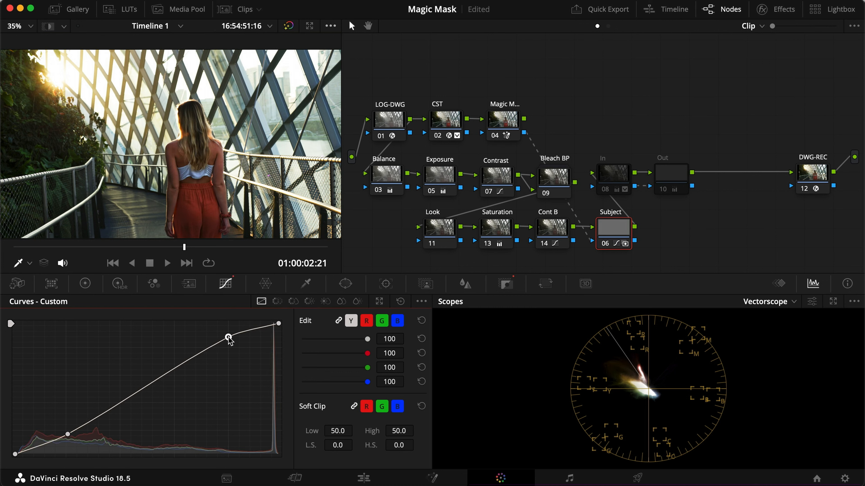
- Set the Subject node's master gamma to 0.02 and master lift to -0.01, comparing the grade on and off in full screen
click(85, 286)
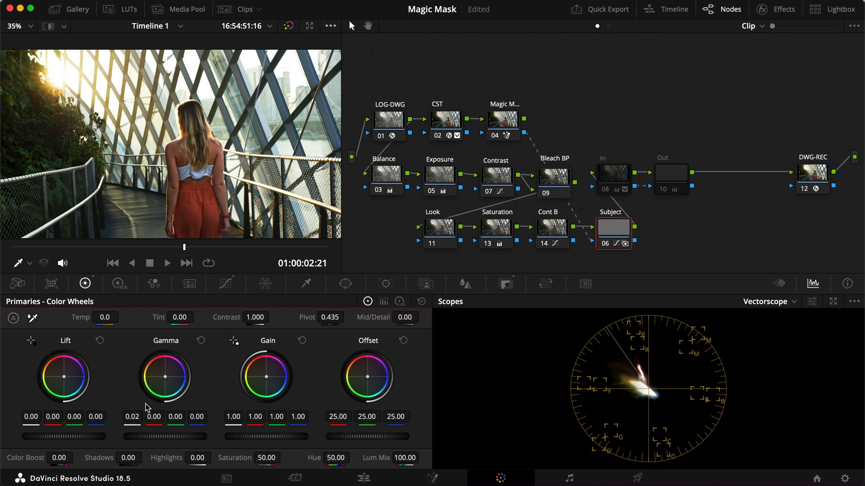
key(super+d)
key(super+f)
key(super+d)
key(super+d)
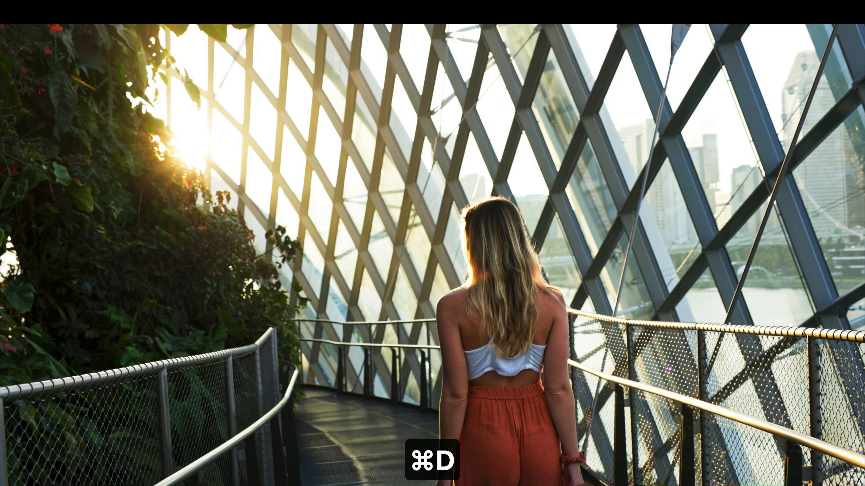
key(super+f)
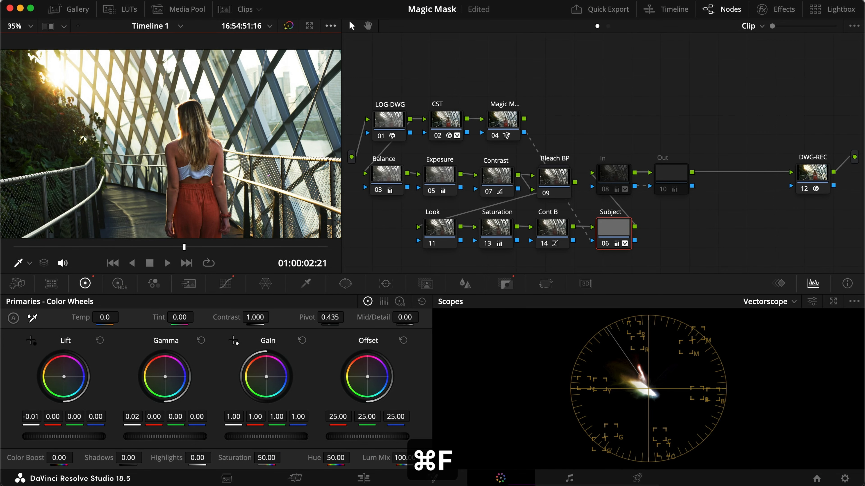
- Add an outside node from the Subject node and label it "Background"
right_click(619, 232)
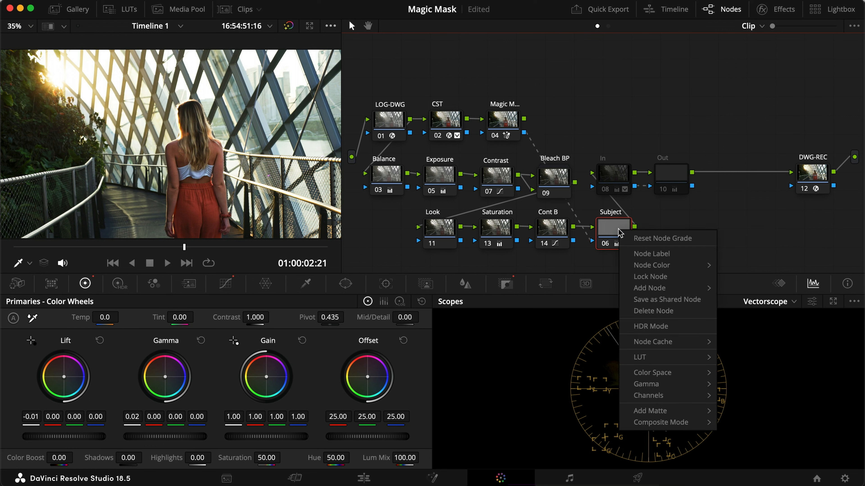
mouse_move(660, 291)
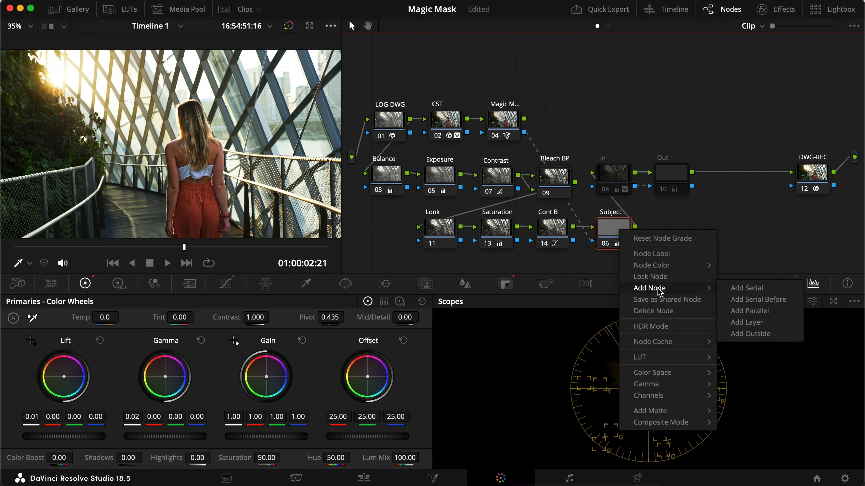
click(746, 326)
text(Background)
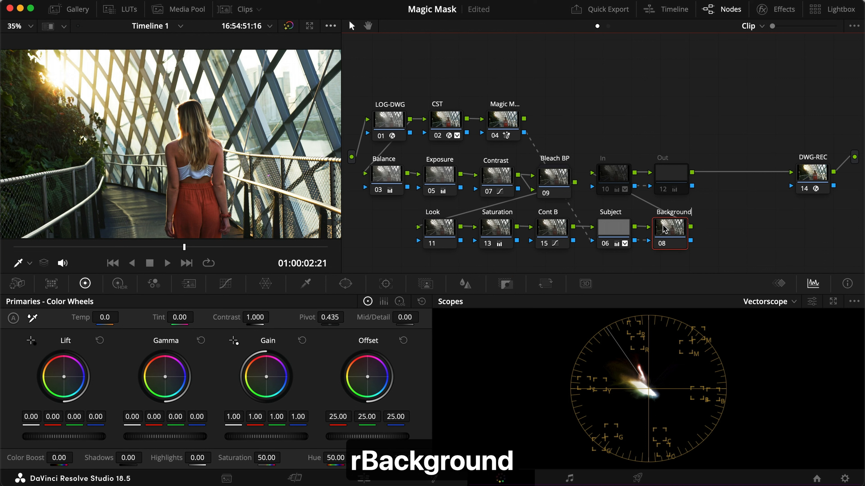
key(Return)
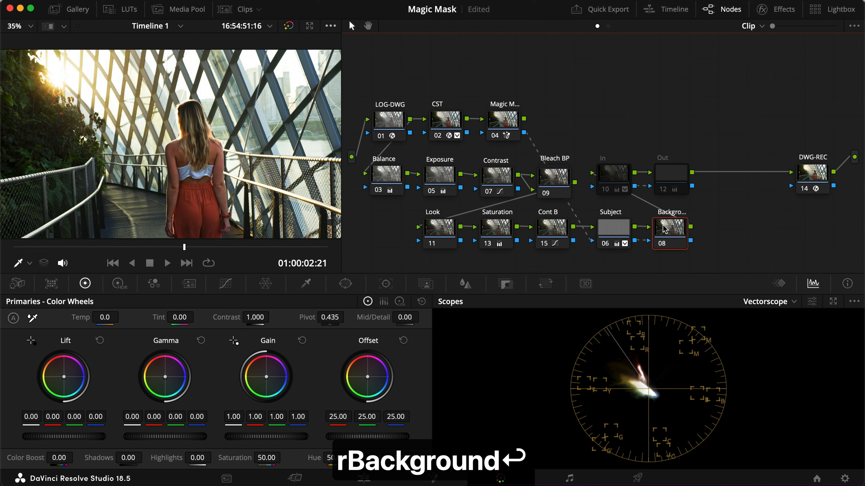
- Check the area affected by the Background node in highlight view across nearby frames
key(shift+h)
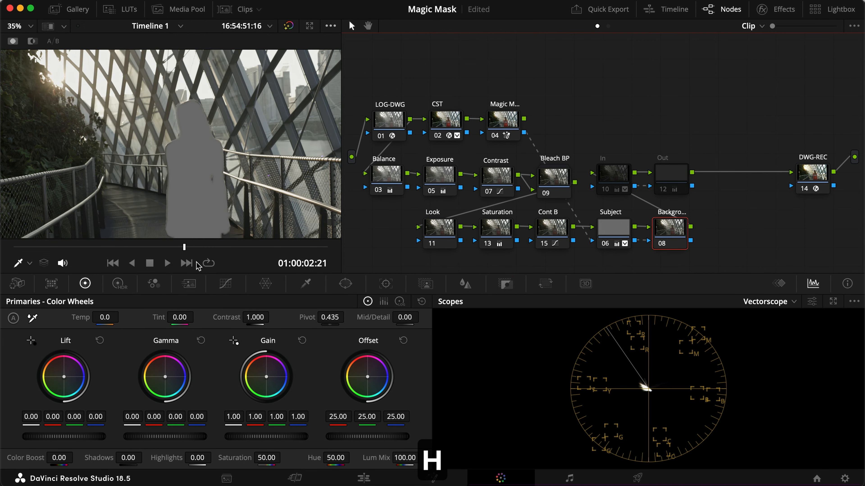
drag(199, 247, 175, 247)
key(shift+h)
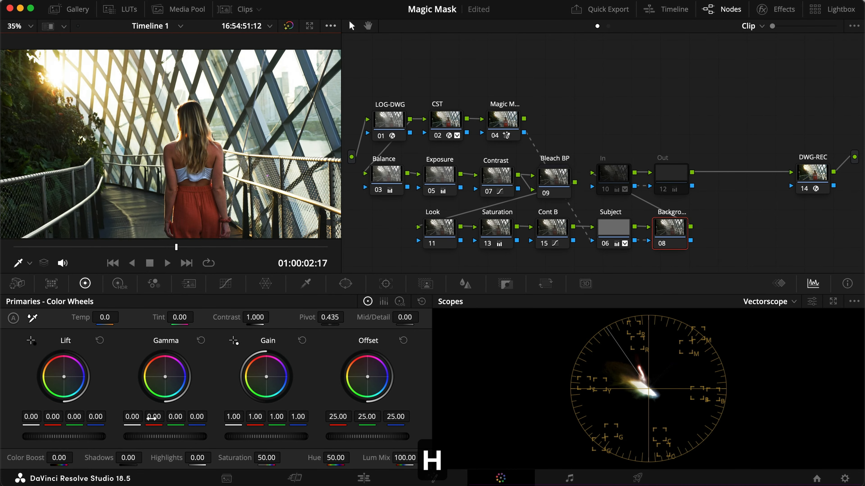
- Grade the Background node with master gamma at -0.02, blue lift at 0.02 and green lift at 0.01
drag(137, 422, 136, 419)
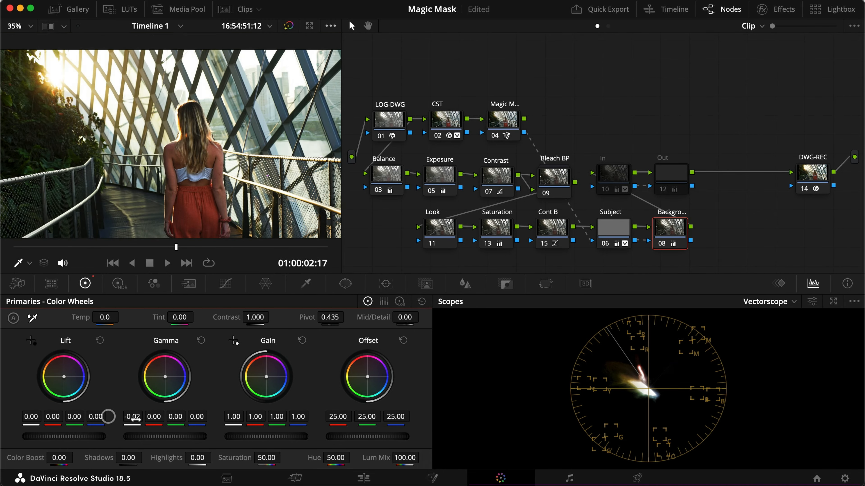
click(98, 417)
text(.02)
key(Return)
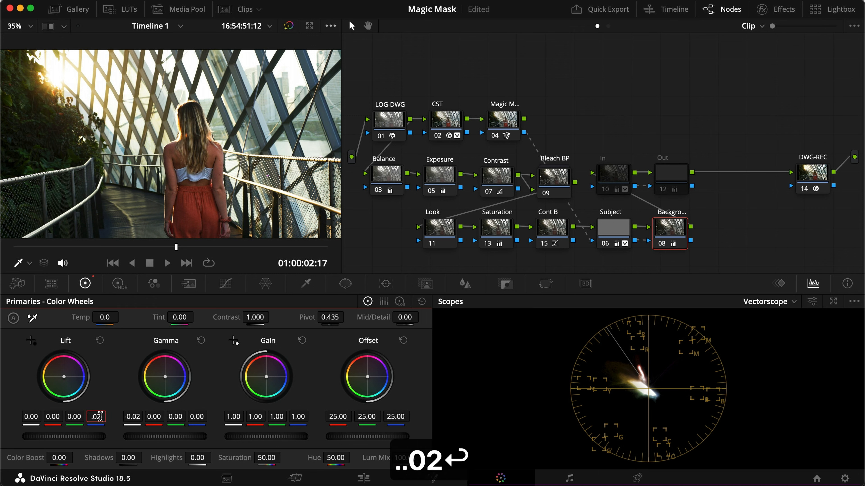
click(82, 419)
text(.01)
key(Return)
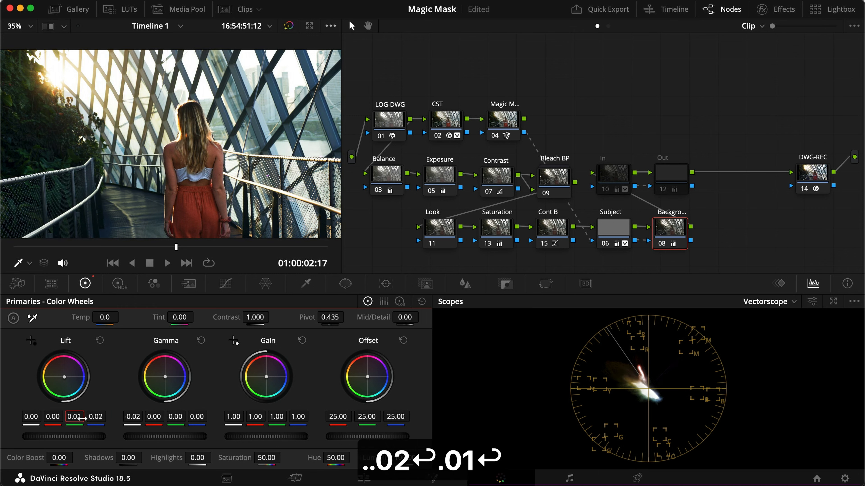
- Save the project and compare the image with the Subject and Background nodes switched off and on
key(super+d)
key(super+s)
drag(700, 260, 602, 243)
click(611, 228)
key(super+d)
key(super+d)
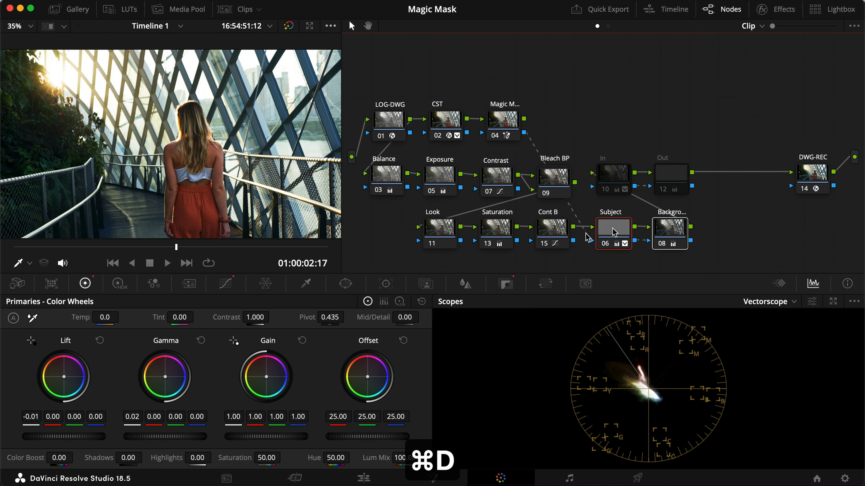
- Play the graded clip of the woman from its start in full screen, and return to the clip's node graph
drag(176, 248, 19, 250)
key(super+f)
key(space)
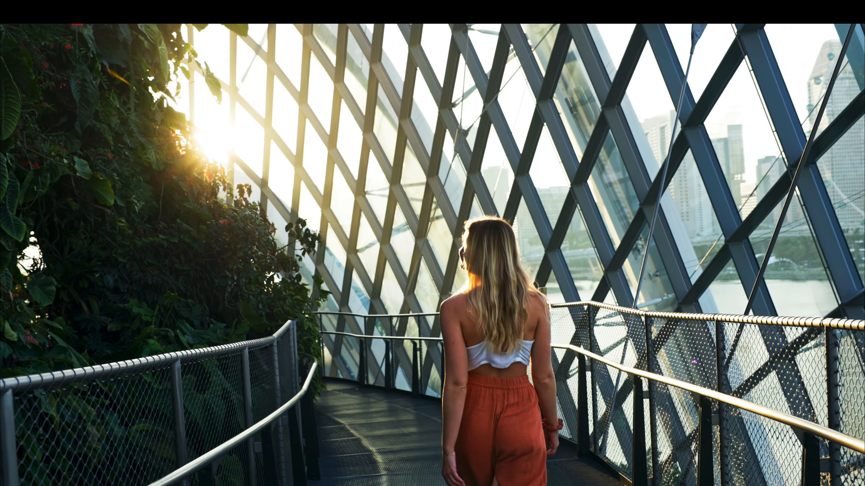
key(Escape)
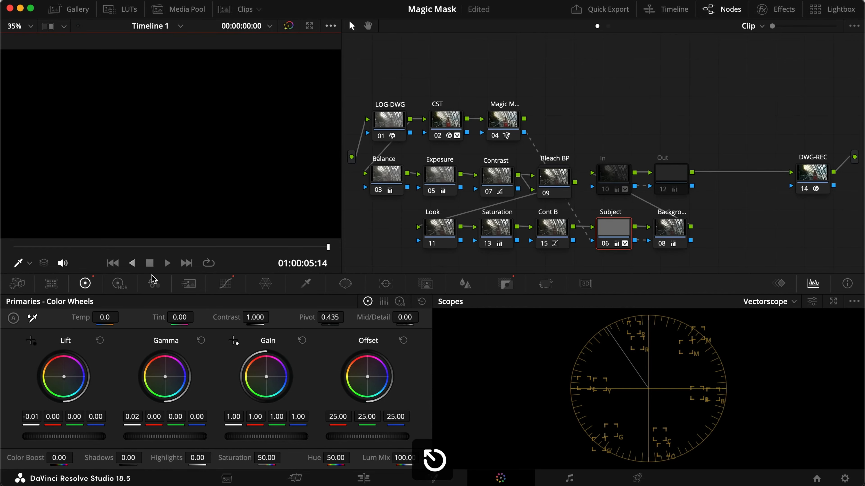
click(186, 263)
click(114, 263)
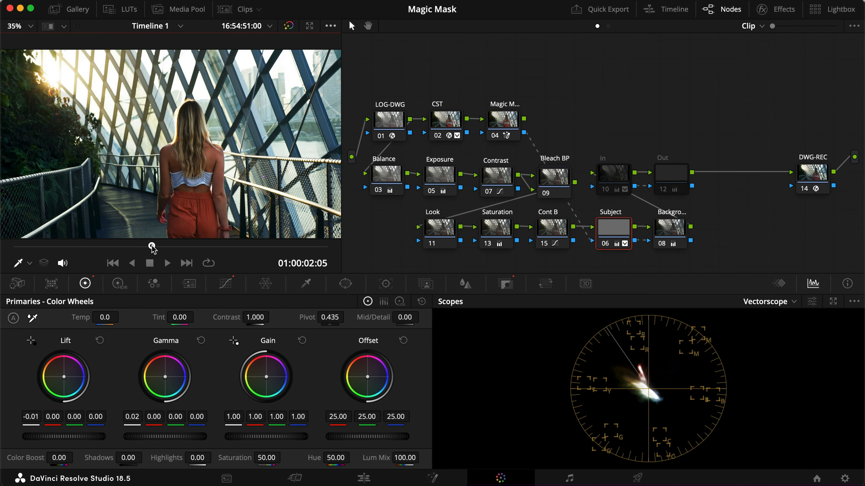
- Compare the Subject and Background grade with the In and Out grade by enabling one node pair at a time
drag(713, 257, 592, 226)
key(super+d)
drag(690, 134, 596, 194)
key(super+d)
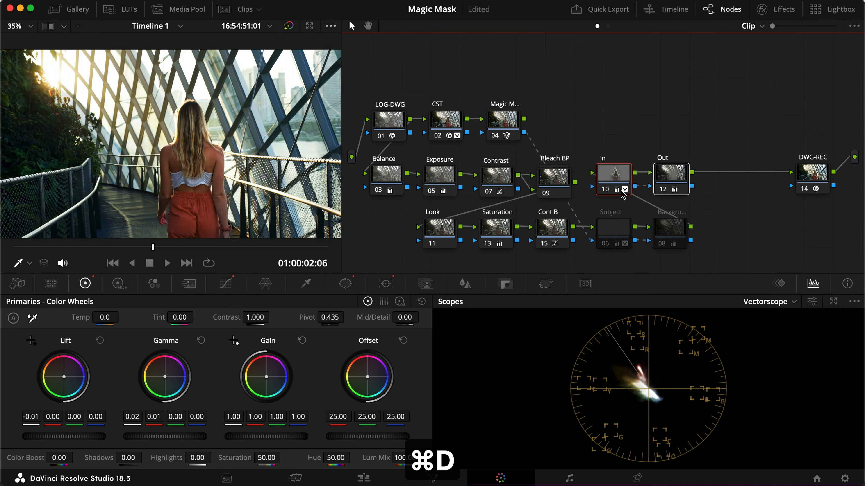
key(super+d)
drag(696, 254, 625, 235)
key(super+d)
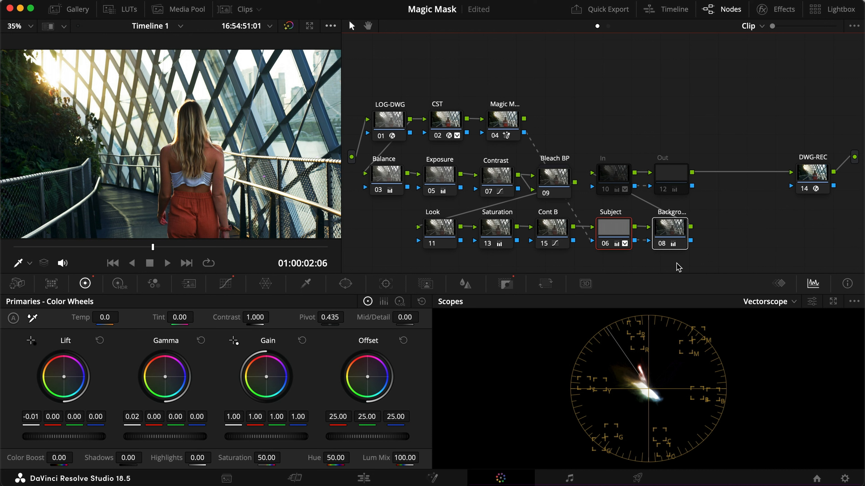
- Inspect the In node's circular window with only In and Out enabled, and switch back to the Subject and Background nodes
key(super+d)
drag(689, 119, 618, 177)
key(super+d)
click(345, 284)
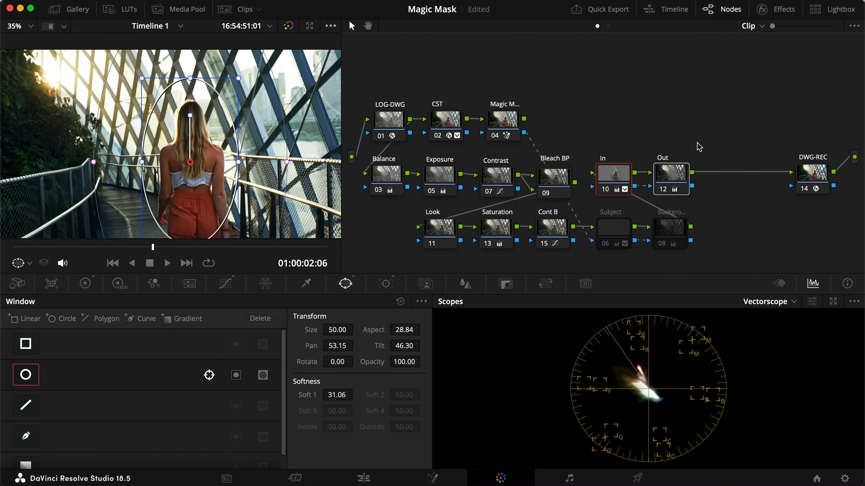
key(super+d)
drag(677, 259, 610, 230)
key(super+d)
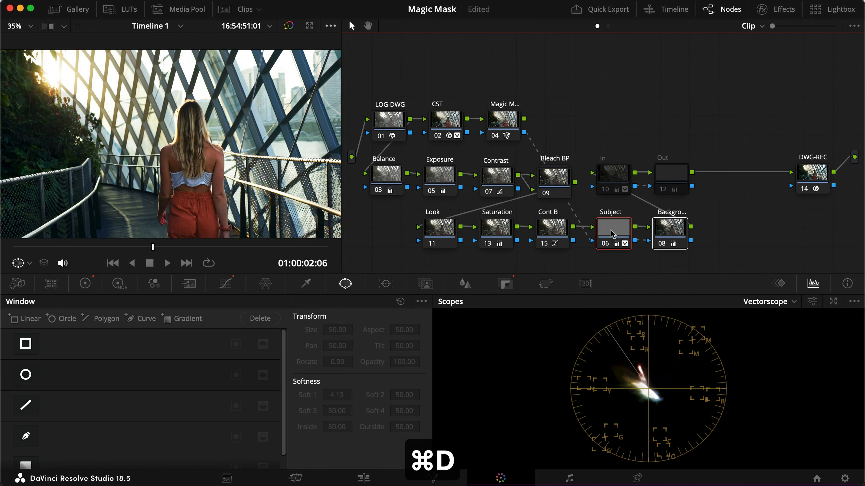
- Check the combined effect of the Subject and Background nodes by toggling them together
click(699, 241)
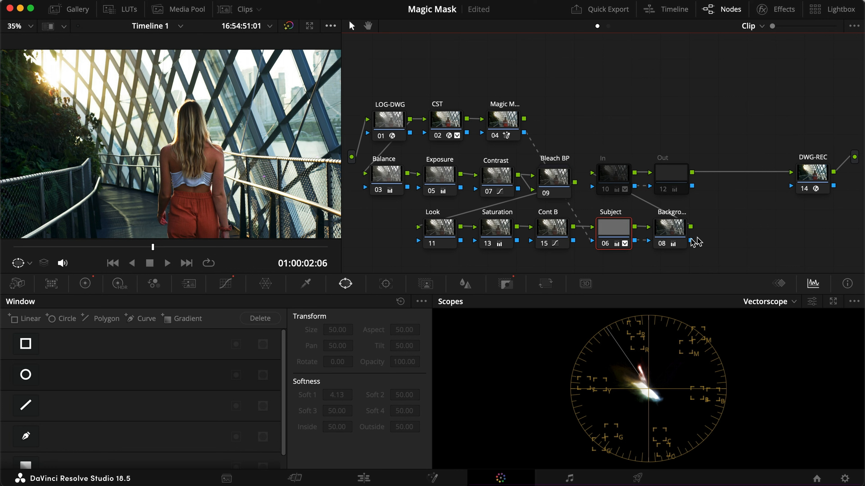
click(670, 231)
drag(720, 272, 611, 230)
key(super+d)
- Try feeding the Magic Mask matte into a new serial node after Background and inspect it in highlight view
click(738, 238)
click(678, 240)
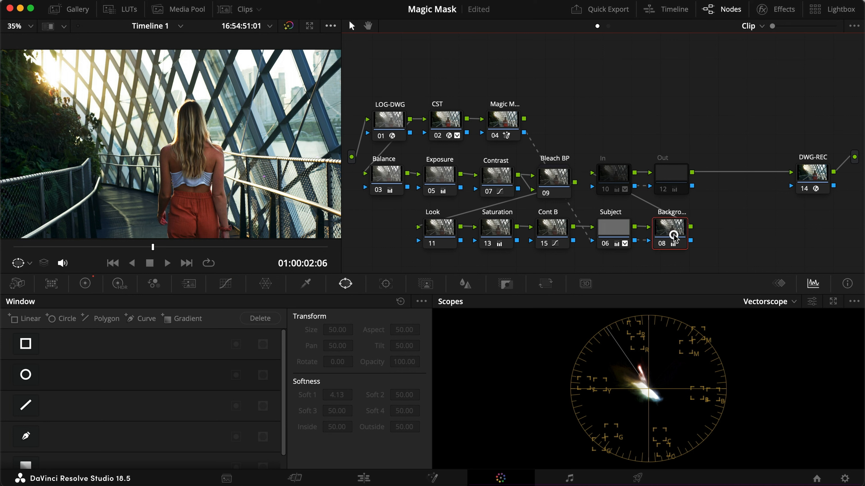
key(alt+s)
drag(524, 132, 709, 240)
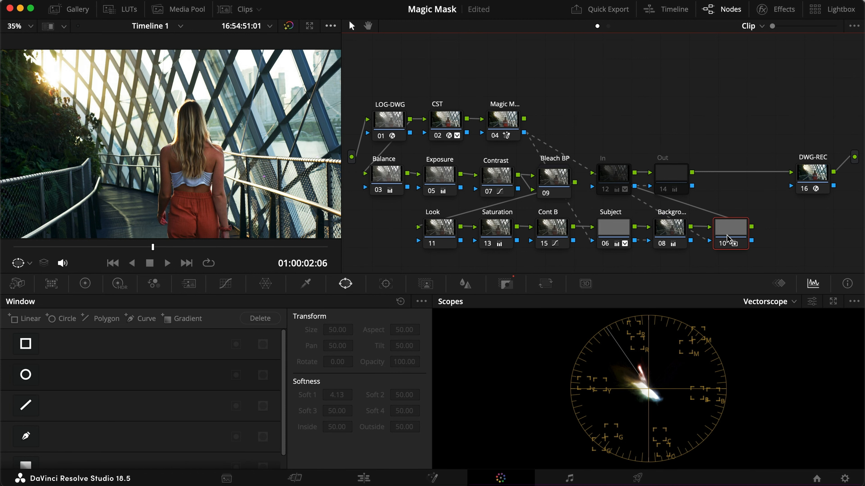
key(shift+h)
key(shift+h)
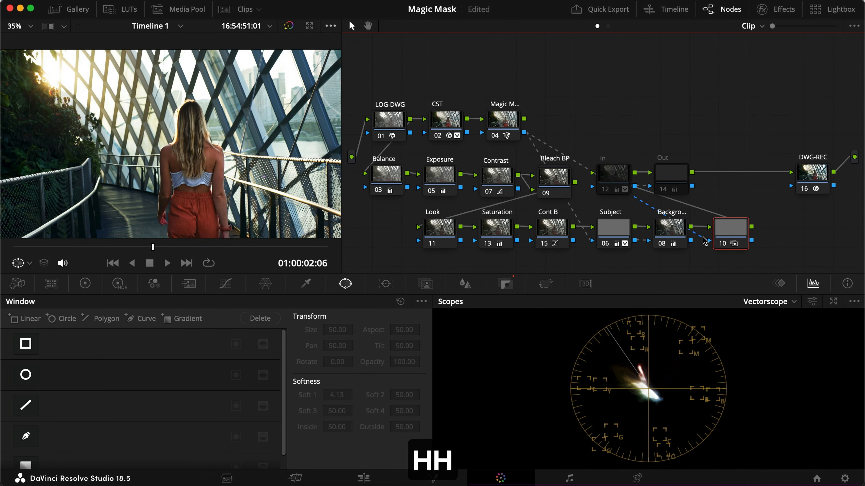
click(702, 237)
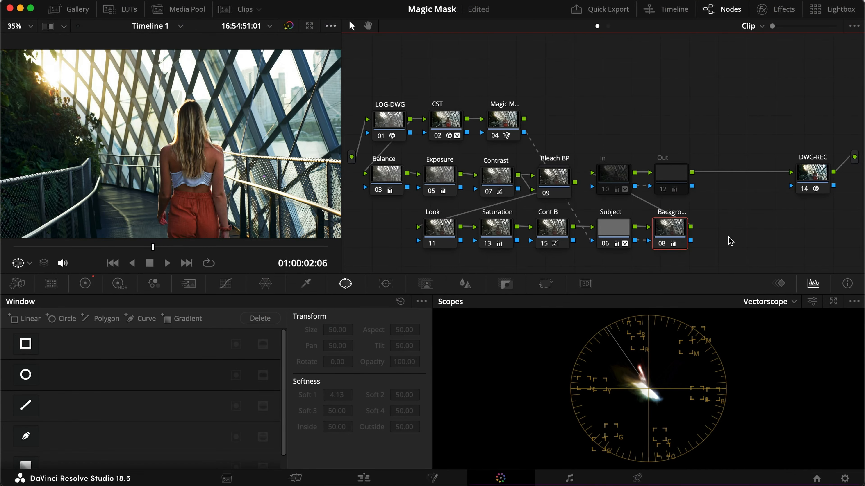
- On the next clip, add a node labelled "CST" after LOG-DWG and reconnect LOG-DWG's output to Balance, leaving CST on a side branch
click(186, 263)
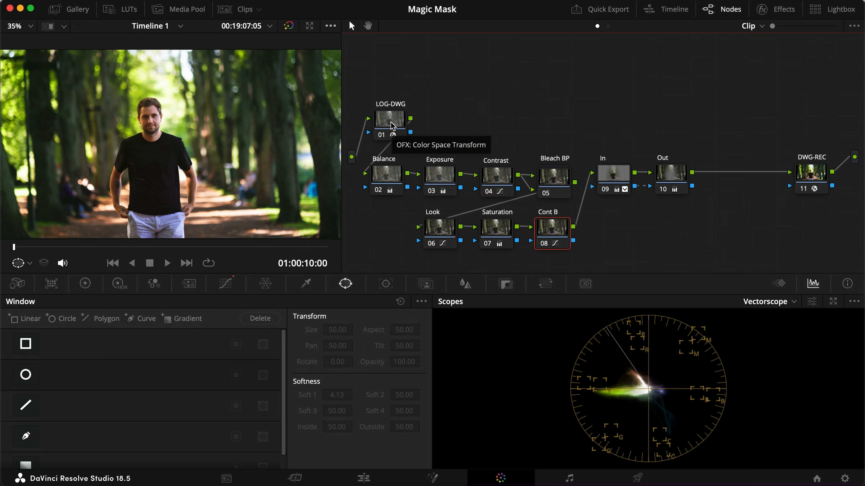
click(392, 126)
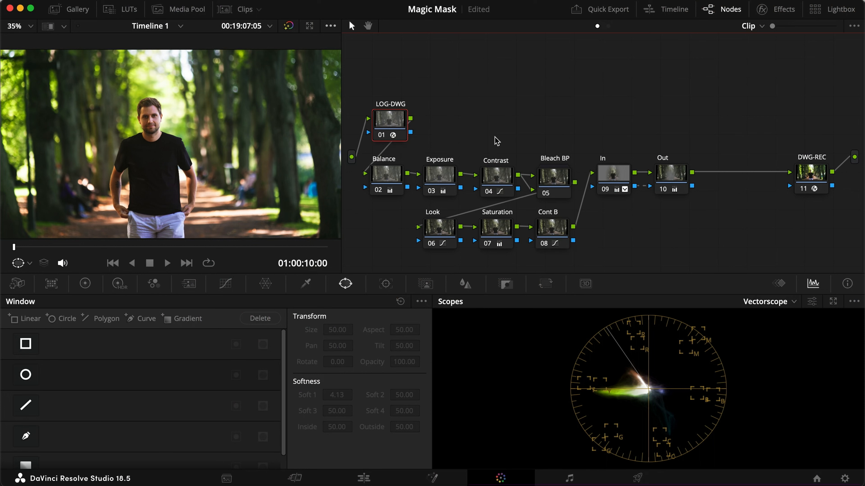
key(alt+s)
drag(412, 122, 365, 173)
drag(440, 130, 445, 131)
text(rCST)
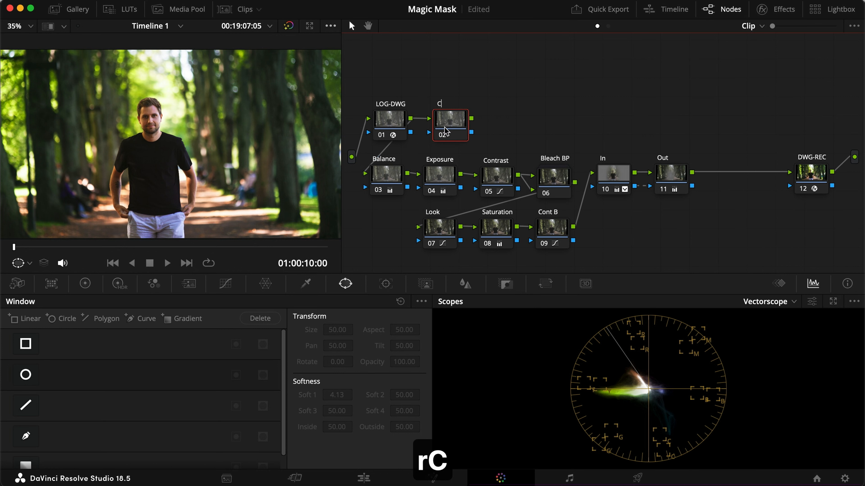
key(Return)
- Add a serial node after the CST node and label it "Magic Mask"
key(alt+s)
text(rMagic Mask)
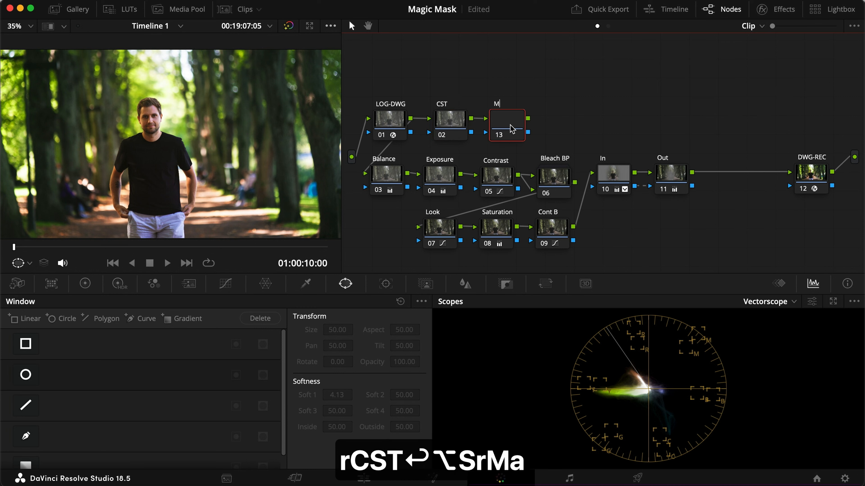
key(Return)
- Apply Color Space Transform to the CST node with DaVinci Wide Gamut as input color space and DaVinci Intermediate as input gamma
click(450, 131)
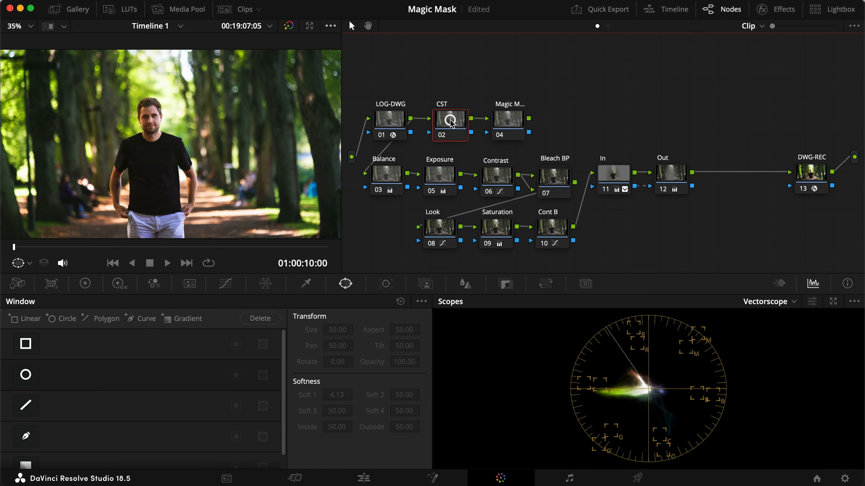
click(783, 9)
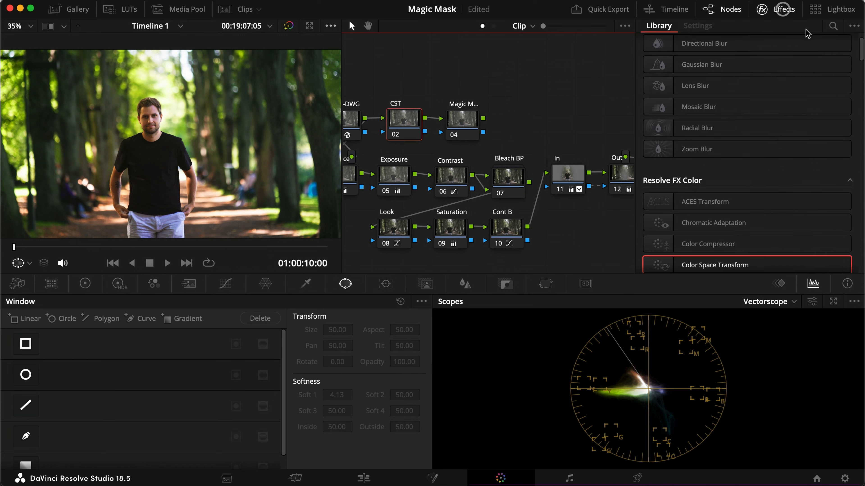
drag(844, 262, 403, 130)
click(745, 77)
key(d)
key(Return)
click(746, 90)
key(d)
key(Return)
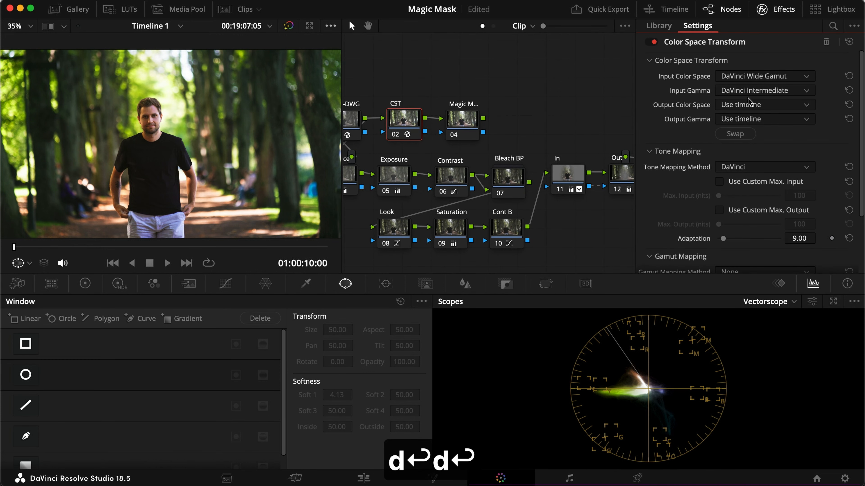
- Set the transform's output color space to Rec.709 and its output gamma to the entry directly after Gamma 2.2
click(749, 105)
key(r)
key(Return)
click(750, 119)
key(g)
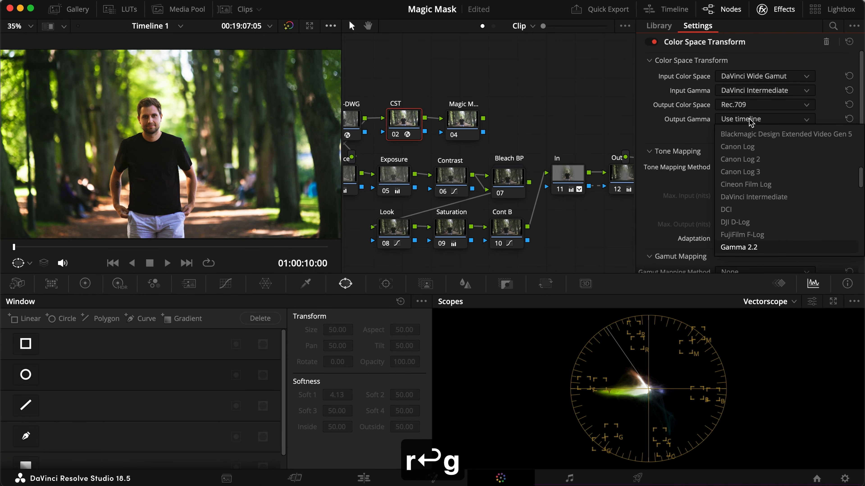
key(Down)
key(Return)
click(784, 9)
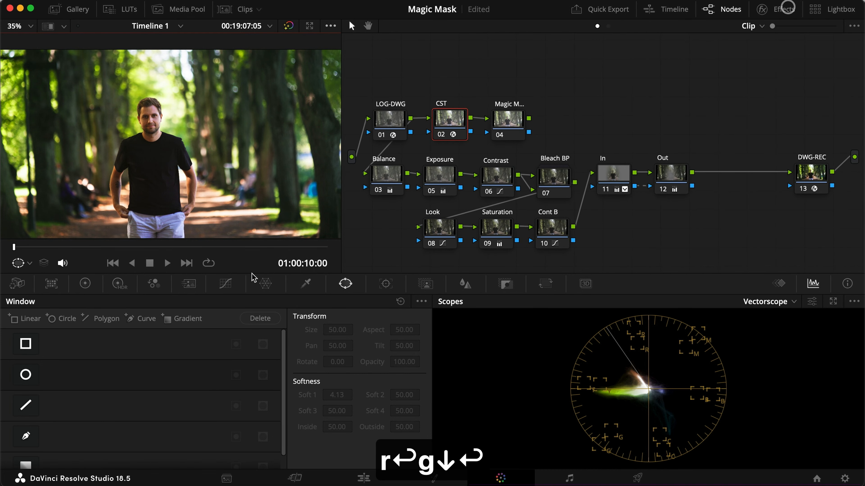
- View the CST node's output in highlight view and add contrast with an S-shaped custom curve
key(shift+h)
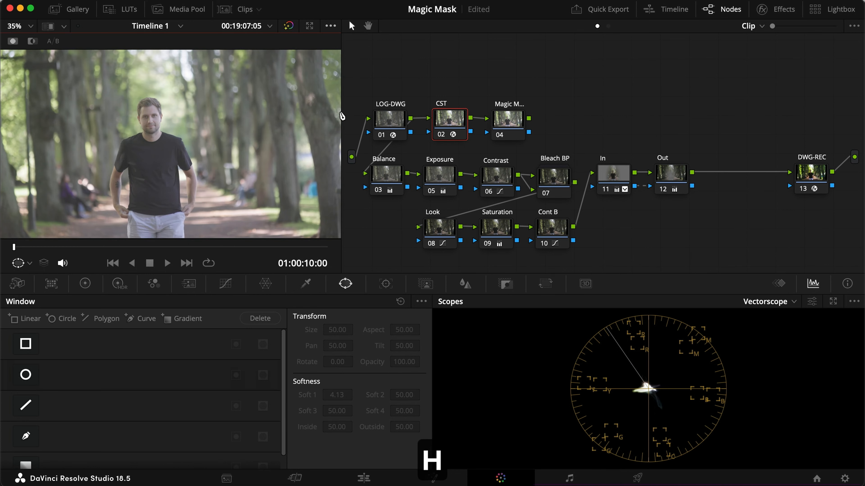
click(225, 286)
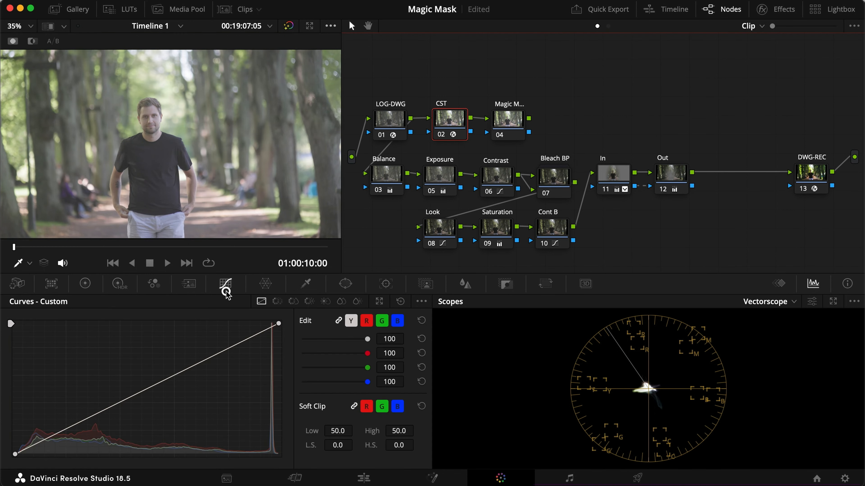
drag(64, 431, 68, 442)
drag(247, 340, 223, 345)
drag(68, 440, 85, 442)
- Set the CST node's lift to -0.02, gamma to 0.01, offset to 19.95 and highlights to -14.50, and save the project
click(84, 284)
drag(382, 434, 282, 427)
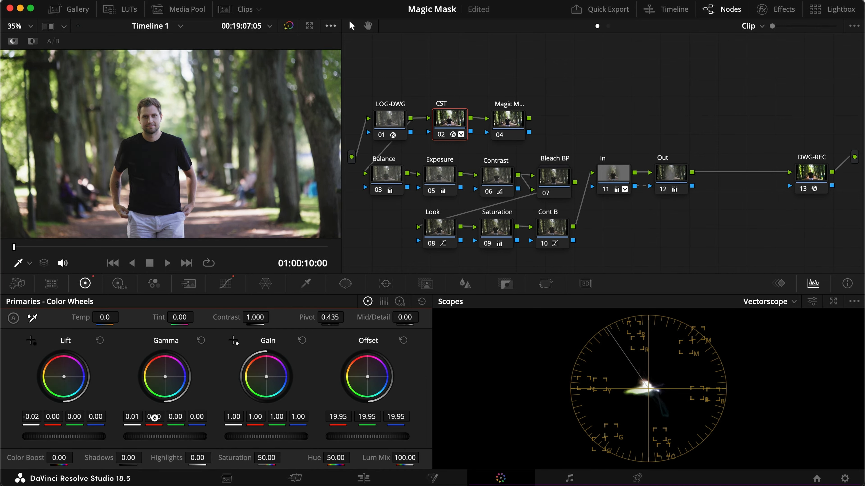
mouse_move(197, 454)
mouse_down()
mouse_move(149, 451)
mouse_move(190, 451)
mouse_up()
key(cmd+d)
key(cmd+d)
key(cmd+s)
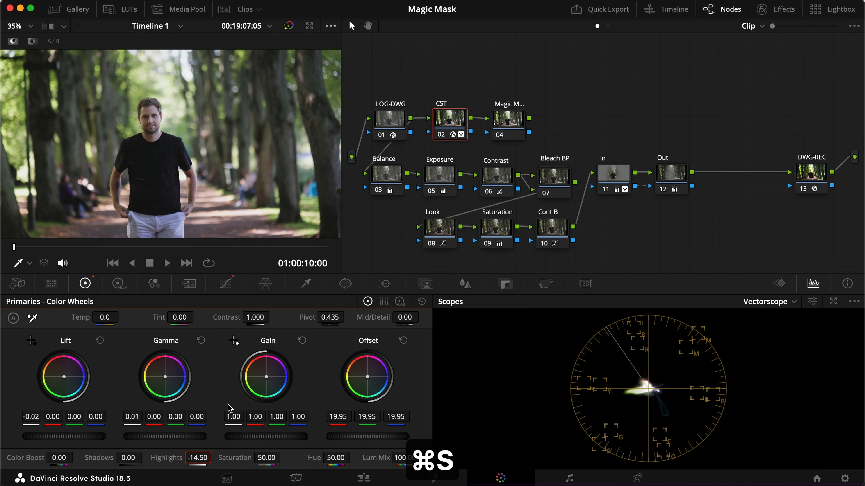
- Raise the CST node's saturation, compare the node off and on in full screen, and save the project
drag(264, 458, 318, 457)
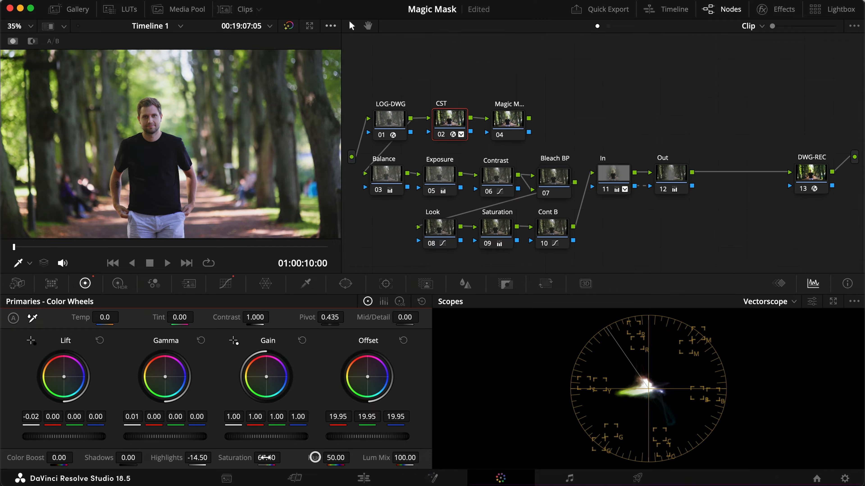
key(super+f)
key(super+d)
key(super+d)
key(super+f)
key(super+s)
- Start an Object mask on the Magic Mask node with the overlay shown, painting a stroke over the man's trousers and shirt
click(512, 120)
click(426, 284)
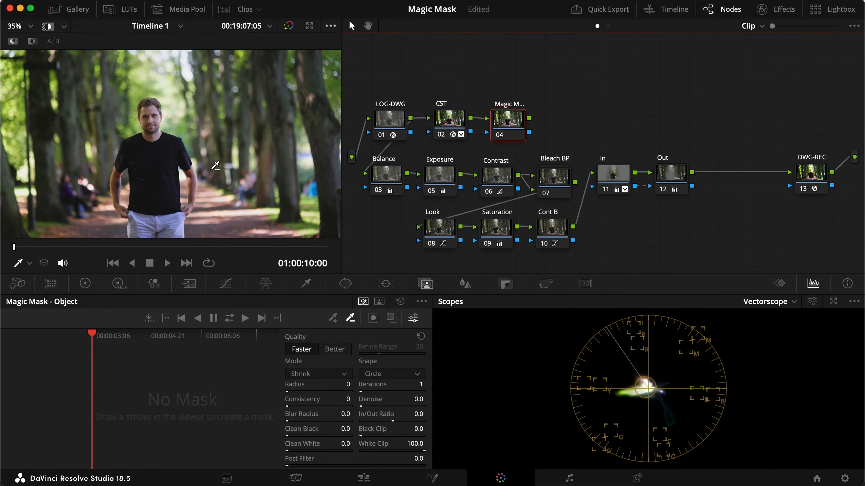
scroll(152, 243, up, 1)
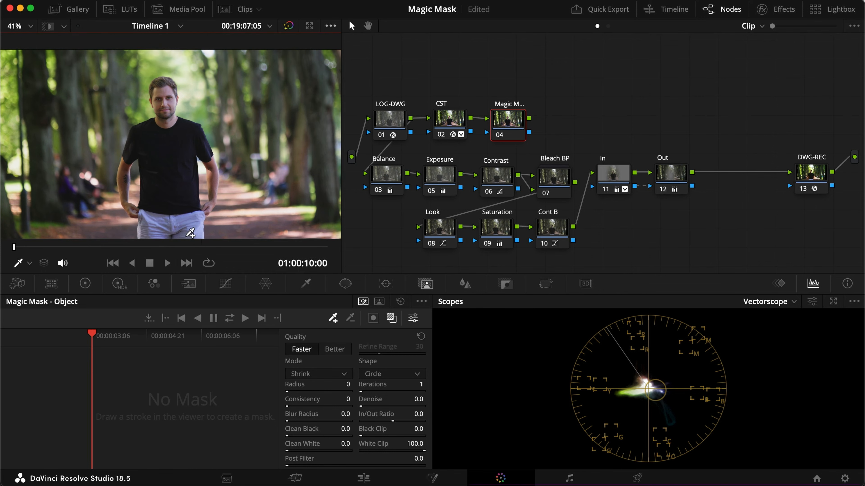
click(30, 263)
click(41, 296)
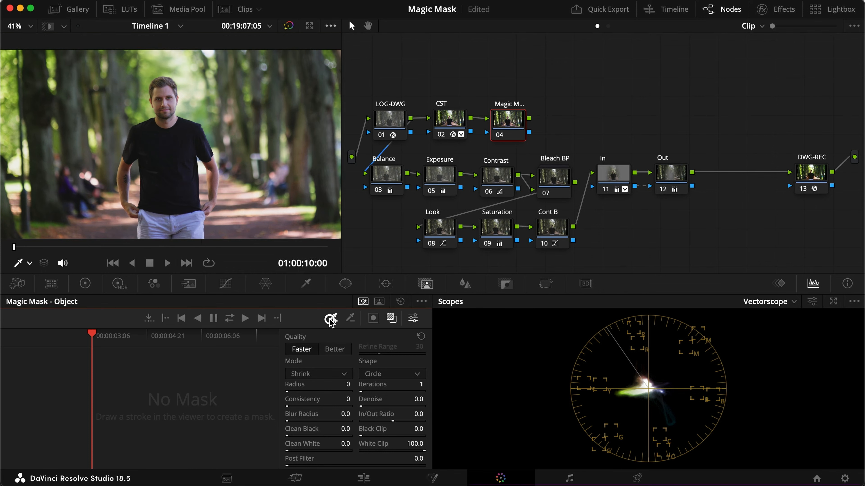
mouse_move(195, 228)
mouse_down()
mouse_move(190, 197)
mouse_move(179, 193)
mouse_move(176, 237)
mouse_move(165, 190)
mouse_move(155, 246)
mouse_up()
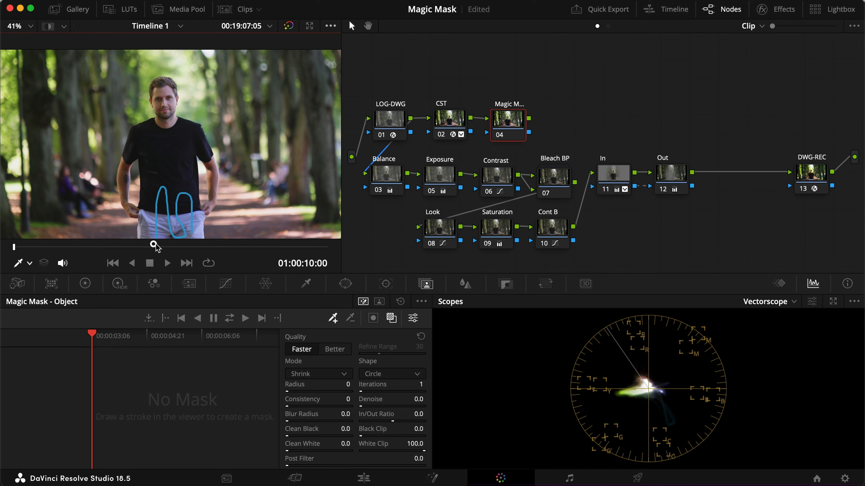
mouse_move(155, 190)
mouse_down()
mouse_move(155, 157)
mouse_move(183, 152)
mouse_move(189, 195)
mouse_move(176, 195)
mouse_move(173, 131)
mouse_move(153, 174)
mouse_move(142, 142)
mouse_move(162, 133)
mouse_move(204, 139)
mouse_move(209, 154)
mouse_move(190, 128)
mouse_move(187, 165)
mouse_move(145, 151)
mouse_move(159, 131)
mouse_move(127, 151)
mouse_move(158, 125)
mouse_move(192, 132)
mouse_move(180, 185)
mouse_up()
scroll(172, 136, up, 5)
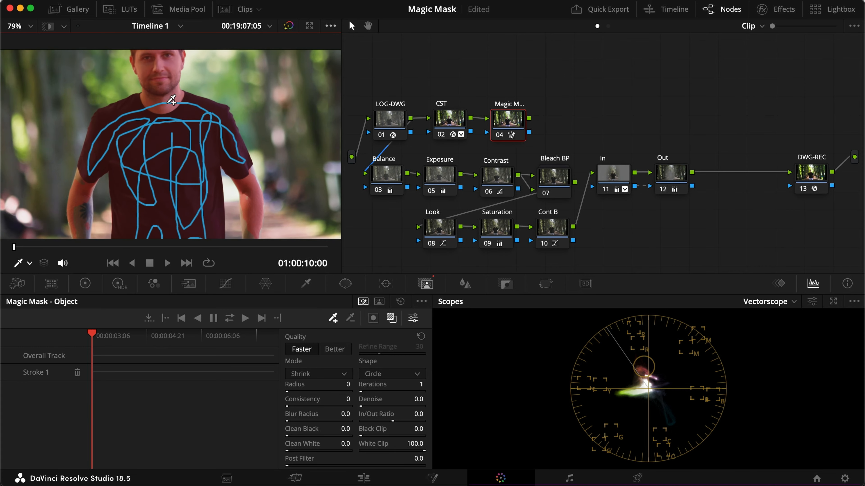
- Extend the mask with strokes over the man's neck, face and hair
scroll(191, 133, up, 2)
mouse_move(190, 142)
mouse_down()
mouse_move(182, 120)
mouse_move(182, 63)
mouse_up()
mouse_move(158, 108)
mouse_down()
mouse_move(165, 145)
mouse_move(179, 147)
mouse_move(168, 107)
mouse_move(175, 78)
mouse_move(184, 89)
mouse_move(161, 96)
mouse_move(168, 62)
mouse_up()
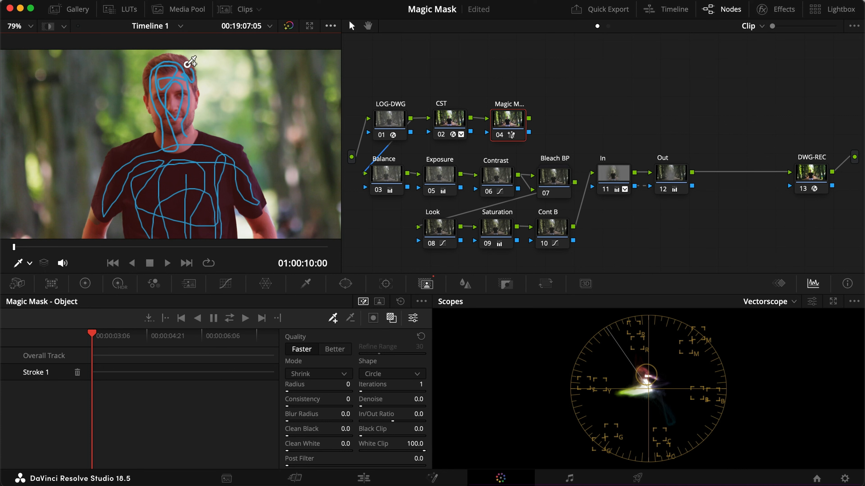
mouse_move(163, 58)
mouse_down()
mouse_move(153, 107)
mouse_move(166, 113)
mouse_move(172, 106)
mouse_move(173, 82)
mouse_move(175, 142)
mouse_move(193, 150)
mouse_move(188, 130)
mouse_up()
- Paint mask strokes down both of the man's arms to the hands
mouse_move(258, 202)
mouse_down()
mouse_move(221, 181)
mouse_move(213, 127)
mouse_move(220, 178)
mouse_up()
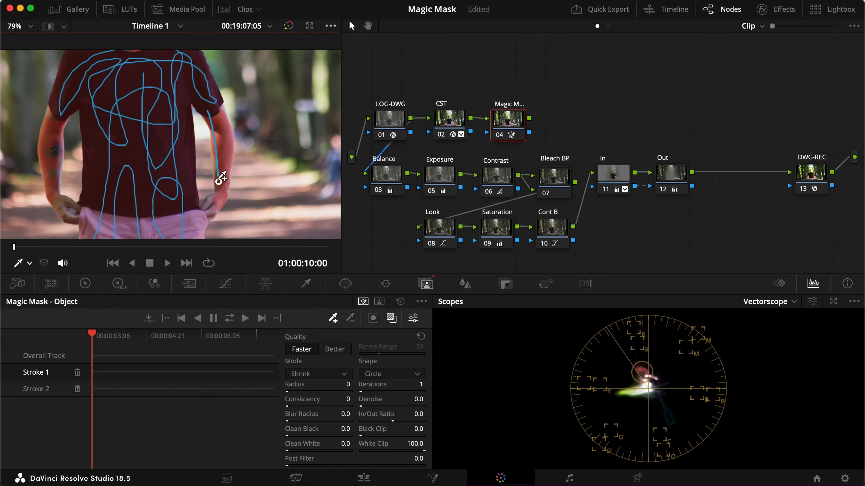
drag(209, 211, 218, 201)
mouse_move(228, 171)
mouse_down()
mouse_move(225, 130)
mouse_move(211, 105)
mouse_move(222, 180)
mouse_up()
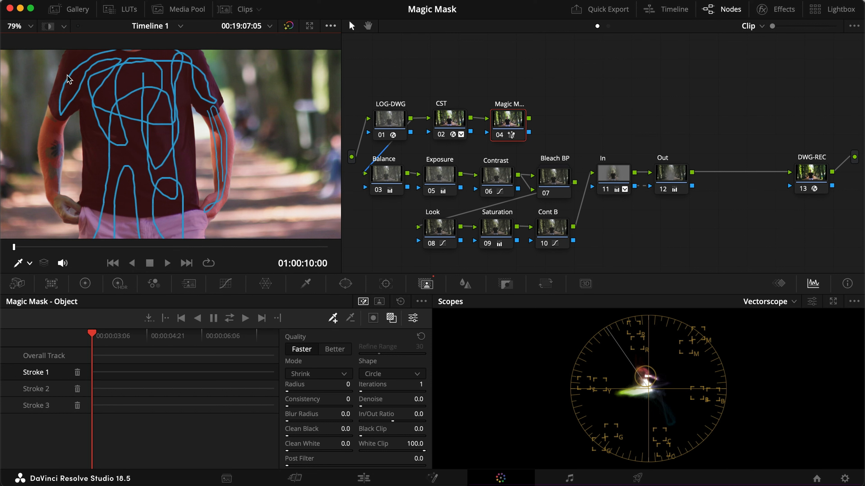
drag(76, 59, 61, 94)
mouse_move(45, 131)
mouse_down()
mouse_move(65, 215)
mouse_move(64, 198)
mouse_move(70, 203)
mouse_move(56, 182)
mouse_up()
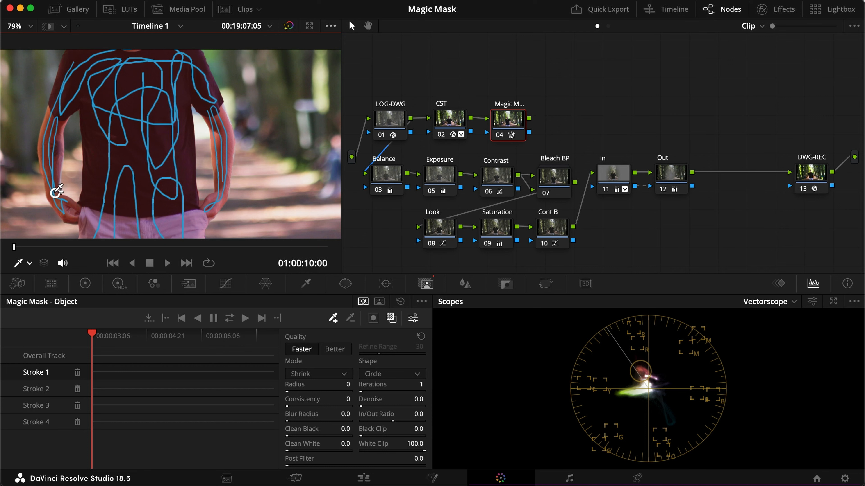
- Set the mask quality to Better and paint subtracting strokes around the man's outline
click(328, 354)
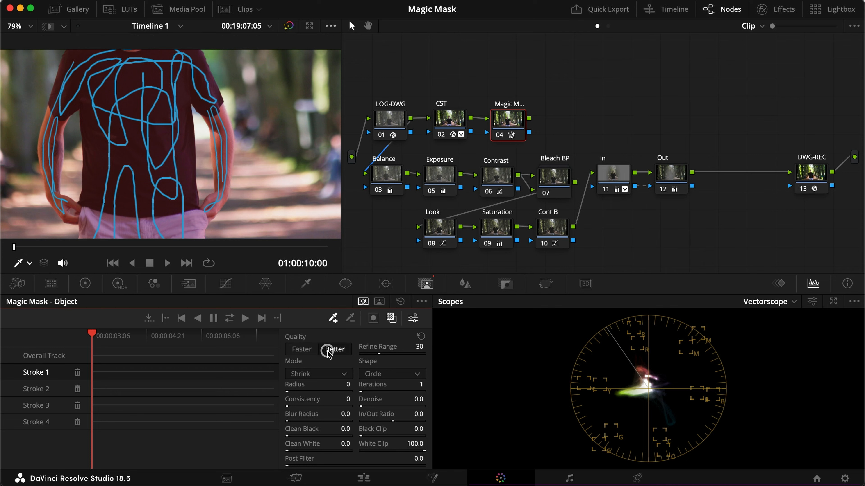
scroll(175, 168, down, 5)
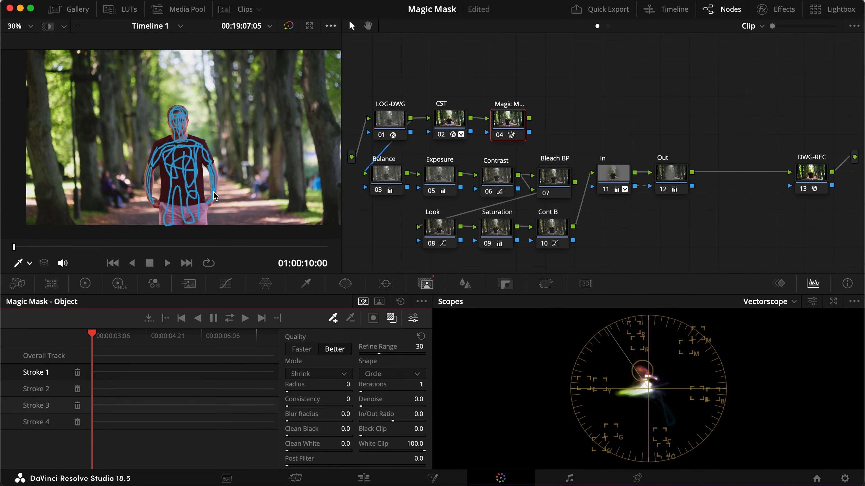
scroll(137, 109, up, 3)
click(351, 318)
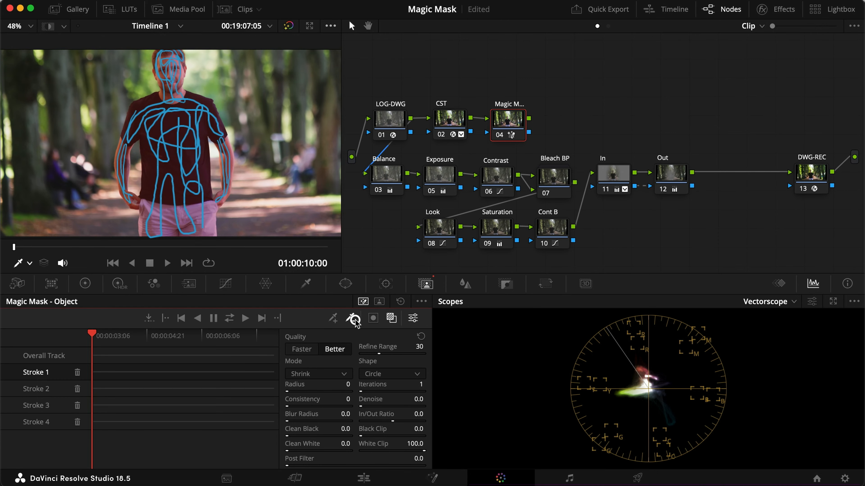
mouse_move(225, 222)
mouse_down()
mouse_move(243, 141)
mouse_move(229, 106)
mouse_move(193, 79)
mouse_up()
scroll(193, 80, down, 2)
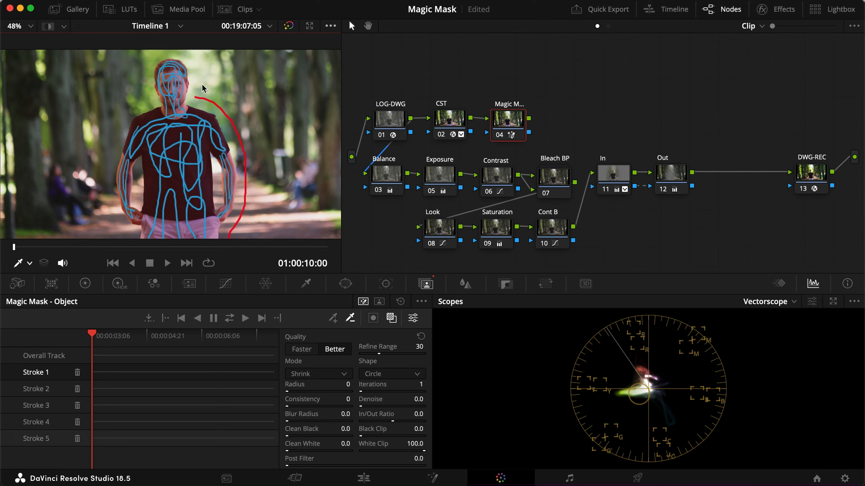
mouse_move(208, 119)
mouse_down()
mouse_move(197, 85)
mouse_move(181, 75)
mouse_move(163, 80)
mouse_move(148, 140)
mouse_move(119, 184)
mouse_move(131, 237)
mouse_up()
scroll(116, 213, down, 2)
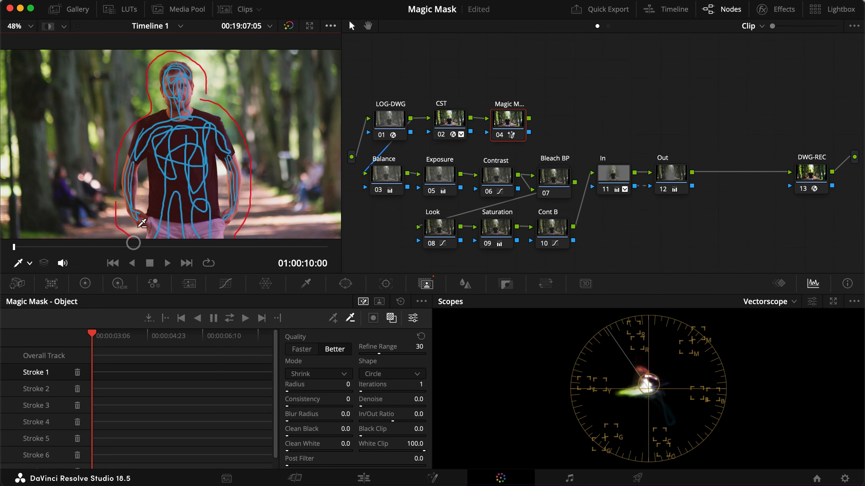
scroll(143, 218, up, 2)
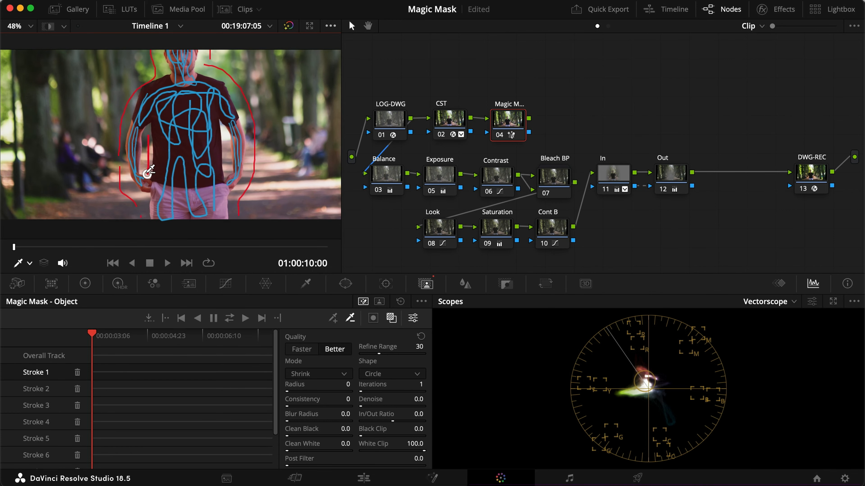
- Exclude the gap between the man's arm and torso with a subtracting stroke, and track the mask forward
drag(225, 134, 230, 157)
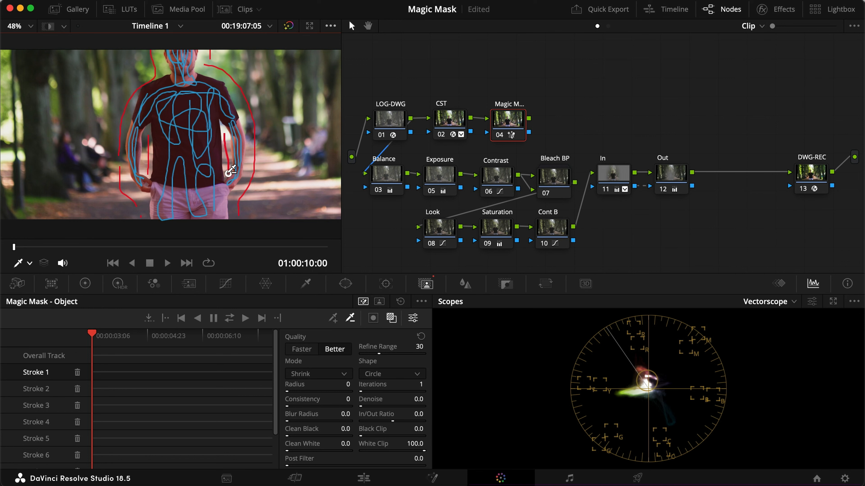
scroll(292, 175, down, 5)
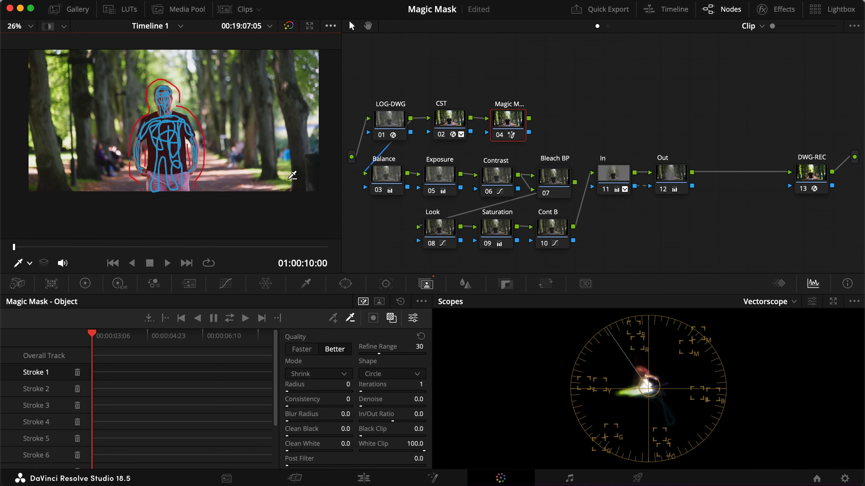
scroll(252, 185, up, 2)
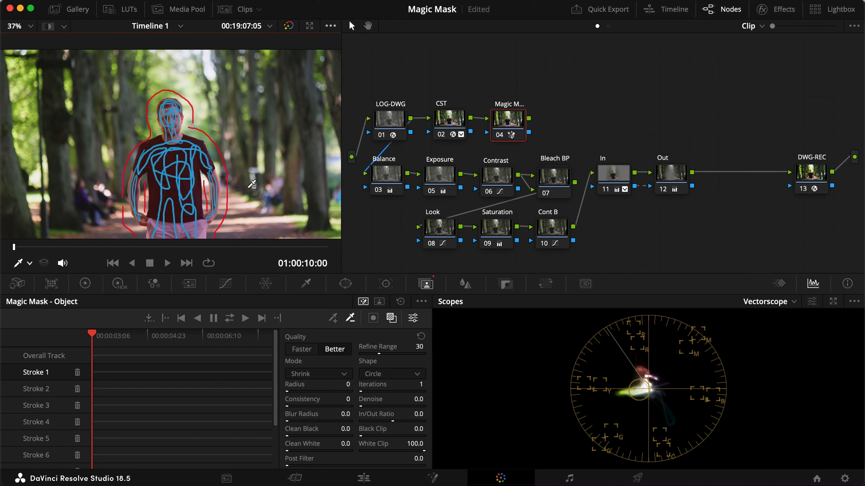
click(244, 319)
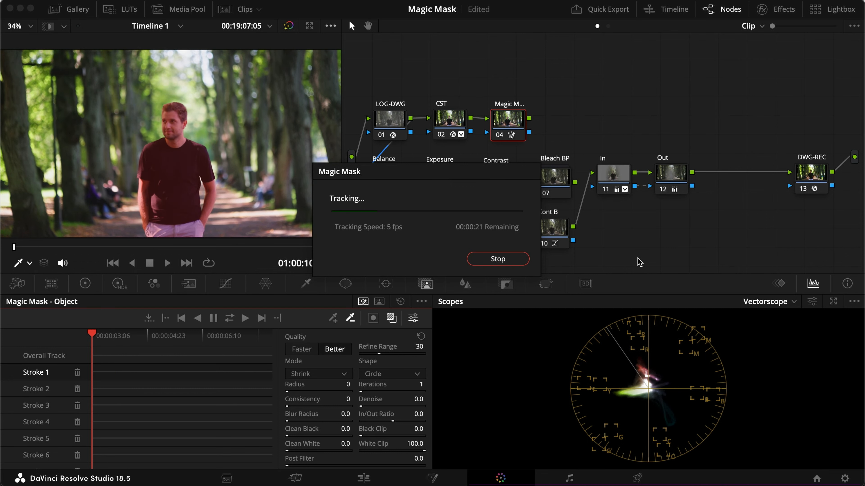
- Isolate the mask in highlight view with the overlay off and check it across the clip for tracking errors
click(160, 335)
drag(161, 335, 120, 335)
key(shift+h)
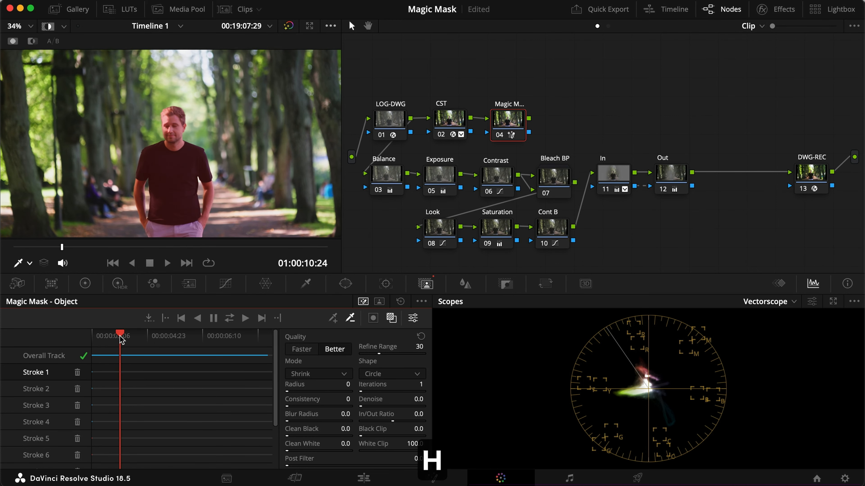
click(391, 318)
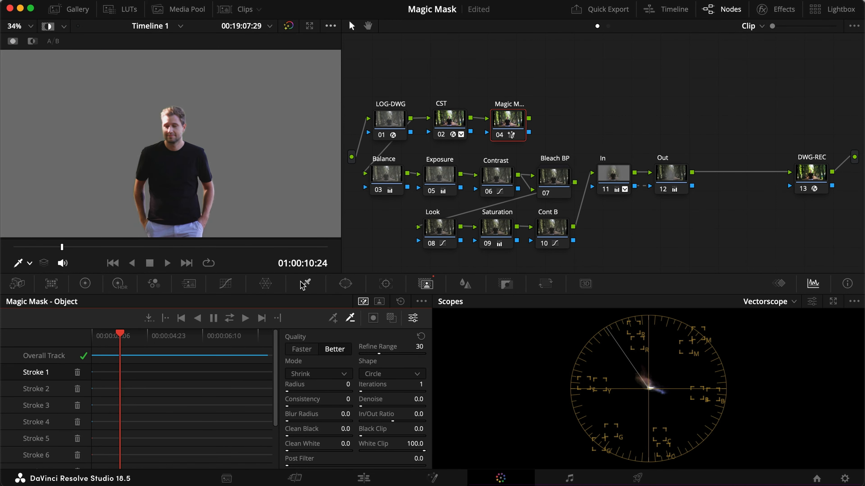
drag(108, 339, 142, 326)
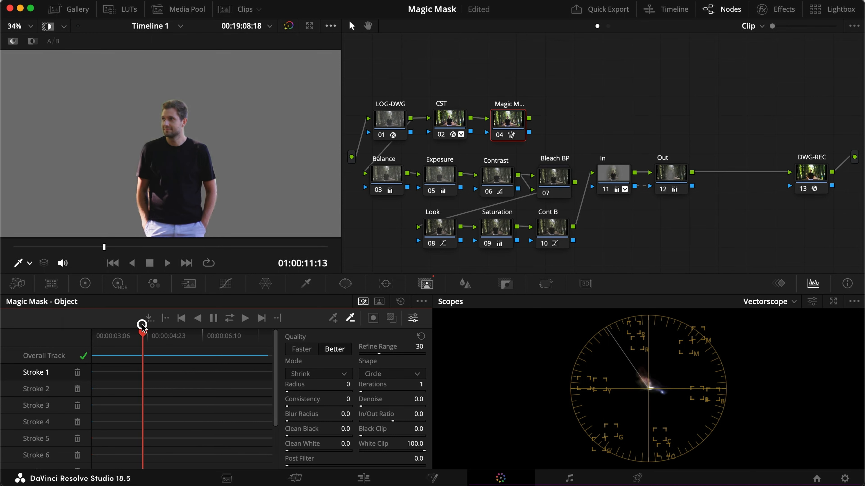
- At 01:00:11:18, subtract the background patch between the man's arm and shirt, and retrack the mask in both directions
scroll(136, 172, up, 2)
scroll(137, 172, up, 5)
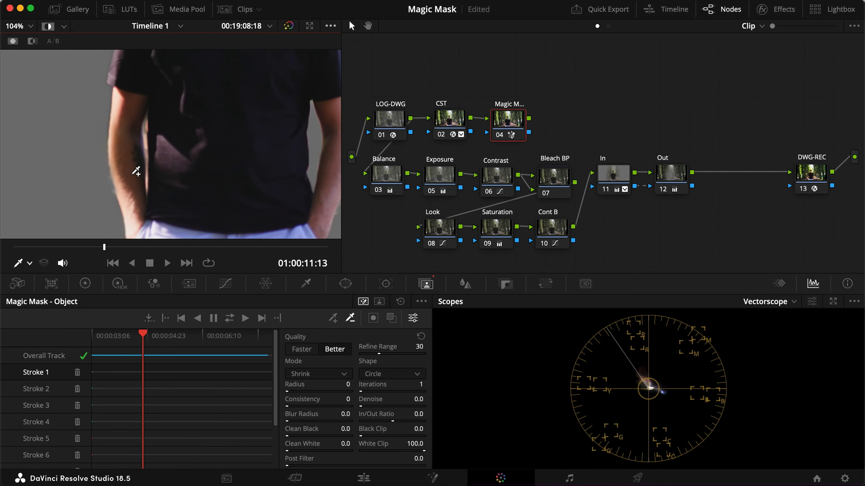
drag(143, 337, 148, 336)
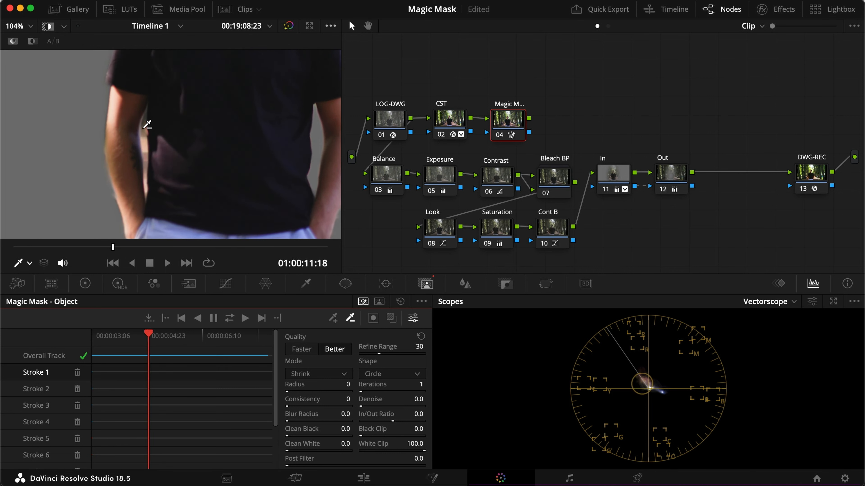
drag(147, 164, 147, 168)
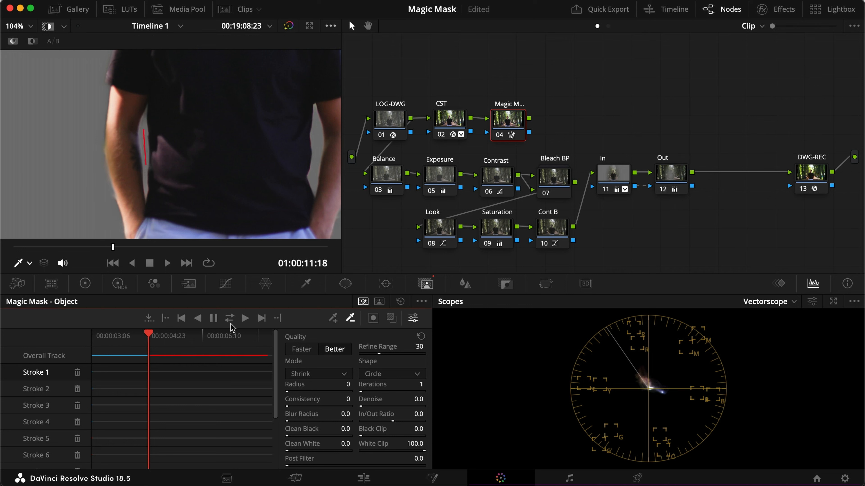
click(228, 319)
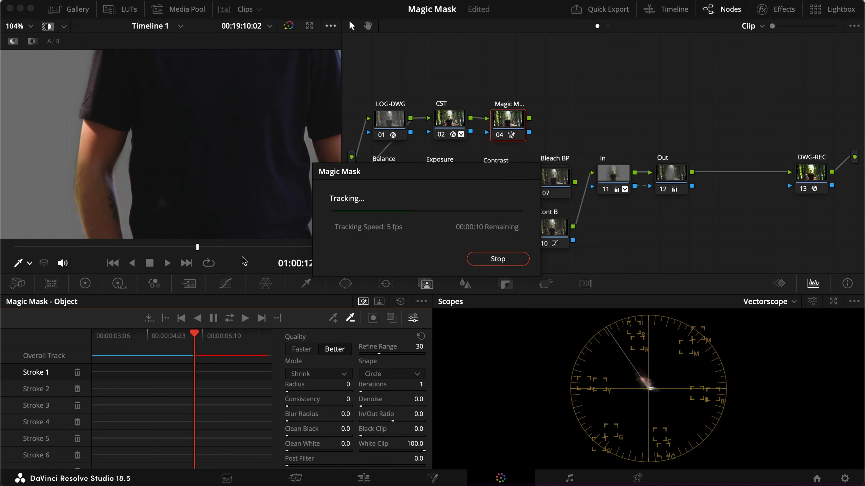
- At 01:00:11:12, add another short subtracting stroke between the arm and shirt and retrack in both directions
click(138, 336)
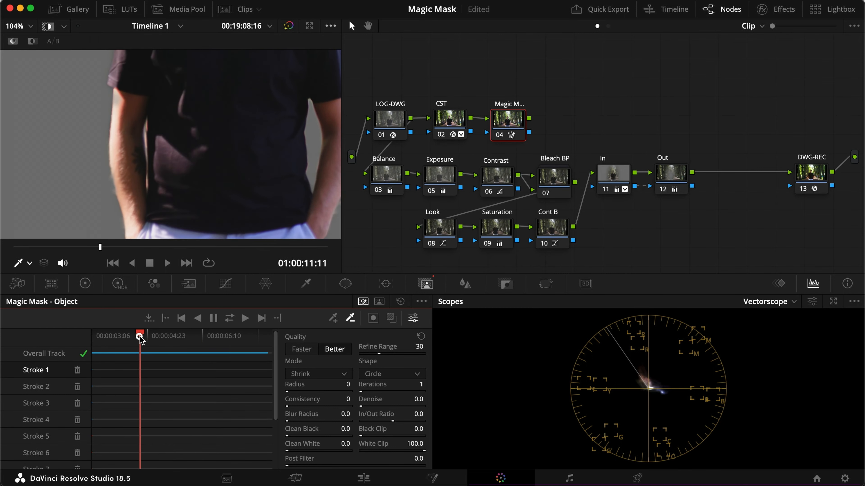
drag(138, 336, 141, 338)
drag(144, 132, 145, 141)
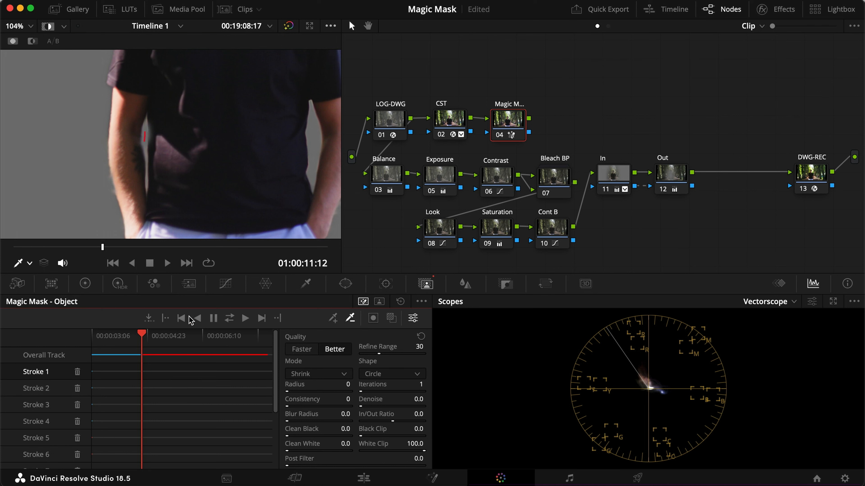
click(229, 319)
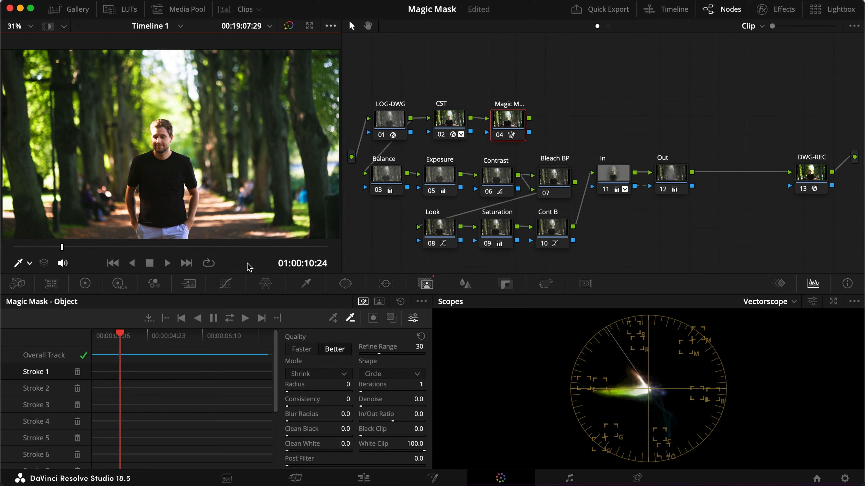
- On the Edit page, duplicate clip 8D5A2189.MP4 onto track V3 and disable video track V1
click(363, 479)
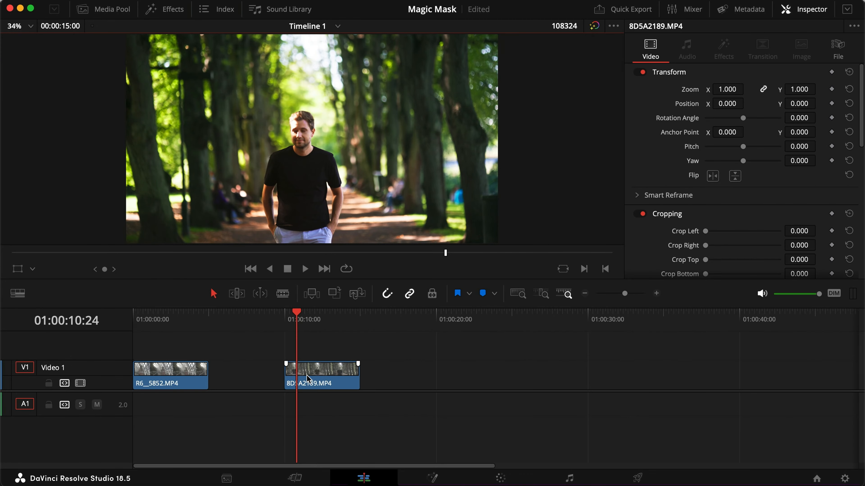
scroll(312, 378, down, 2)
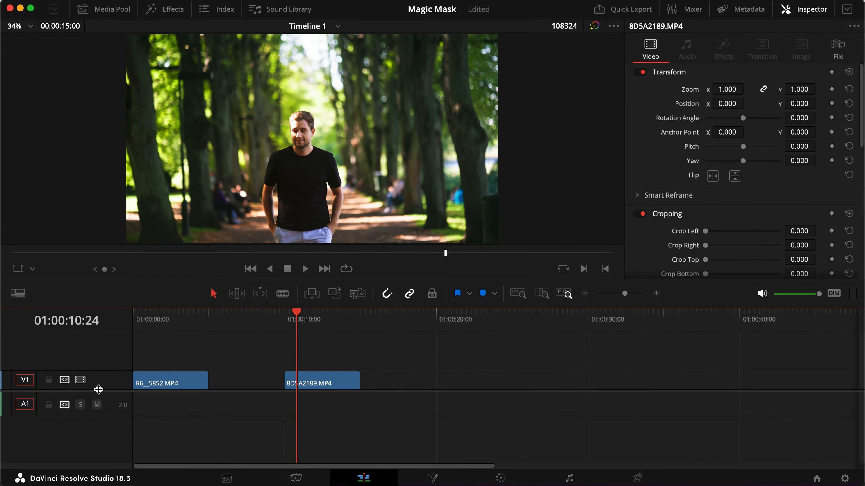
scroll(99, 409, up, 2)
mouse_move(319, 422)
mouse_down()
mouse_move(317, 369)
mouse_move(318, 379)
mouse_up()
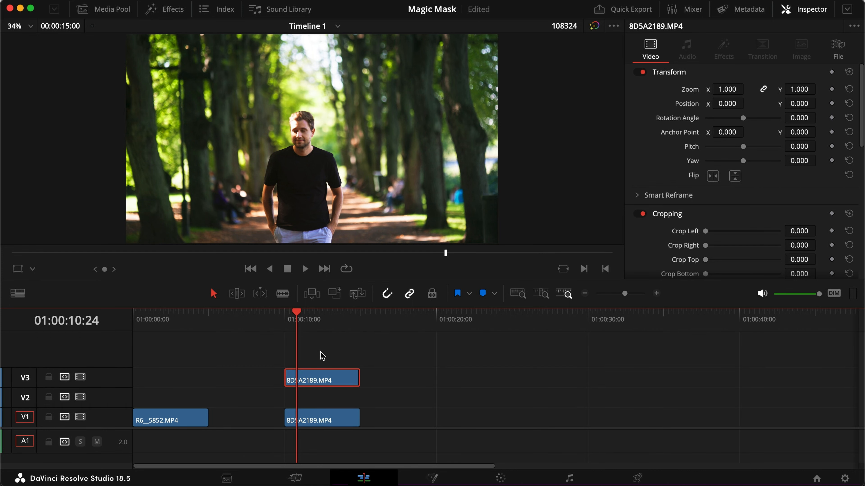
click(80, 417)
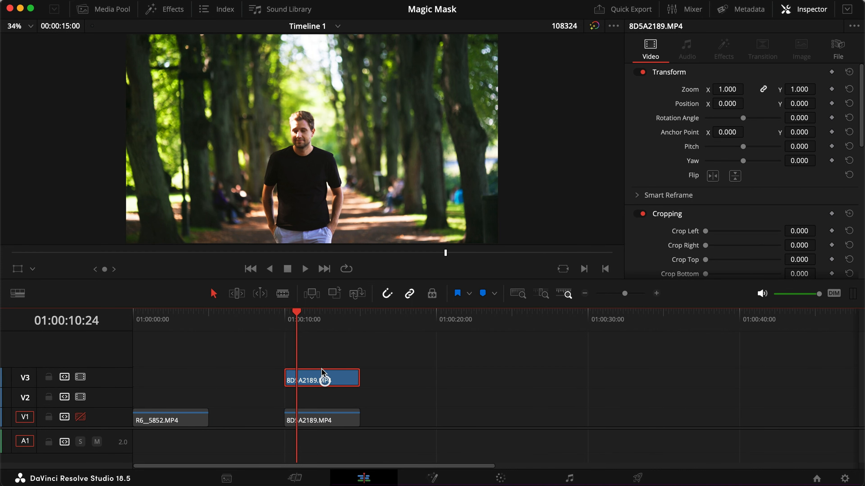
- In the duplicate clip's node graph, add a serial node after DWG-REC and link the Magic Mask node's key output to it
key(shift+6)
click(747, 179)
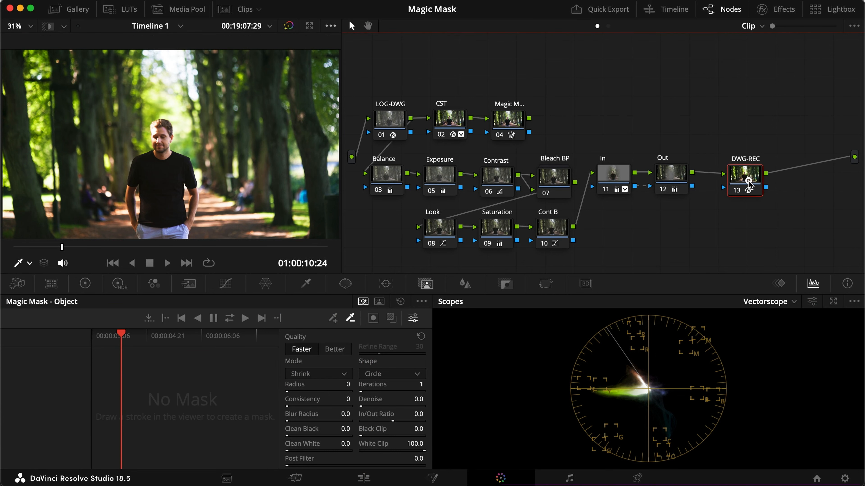
key(alt+s)
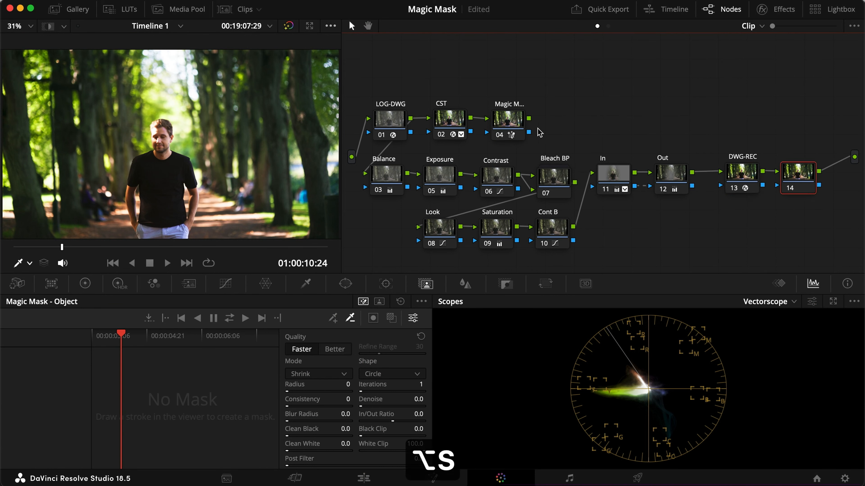
drag(529, 132, 774, 185)
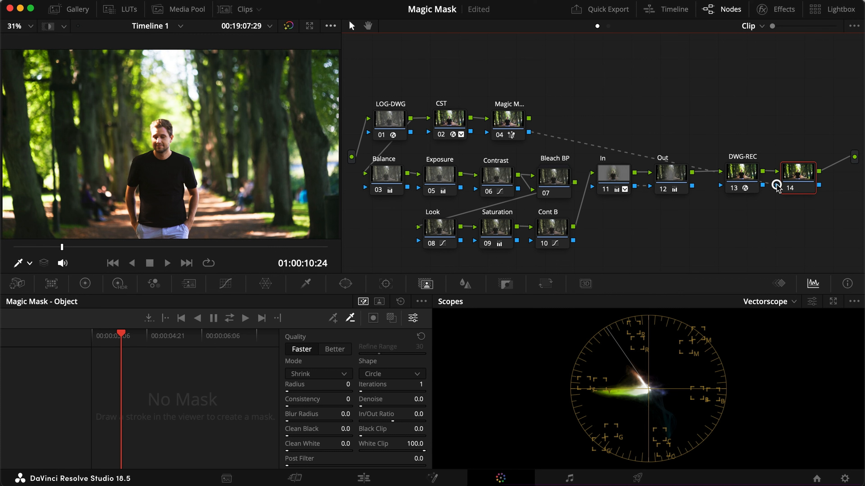
- Add an alpha output to the node graph and try connecting the last node's key output to it
right_click(778, 229)
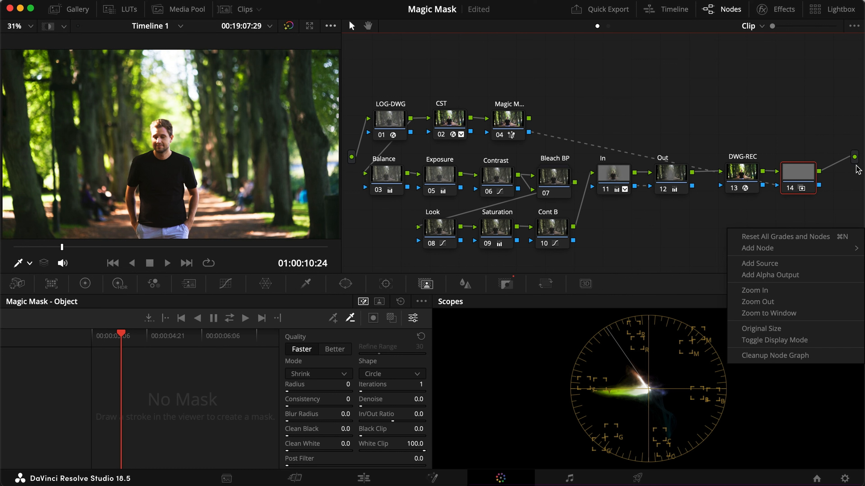
click(783, 275)
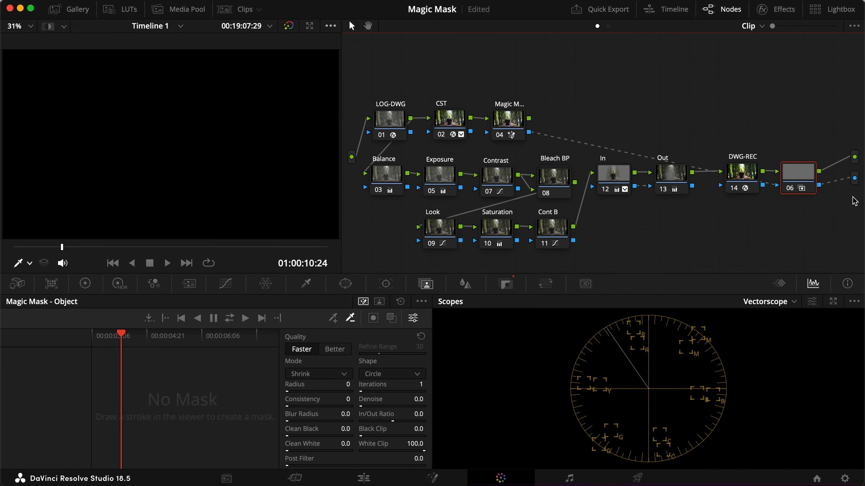
key(h)
key(h)
drag(798, 175, 796, 175)
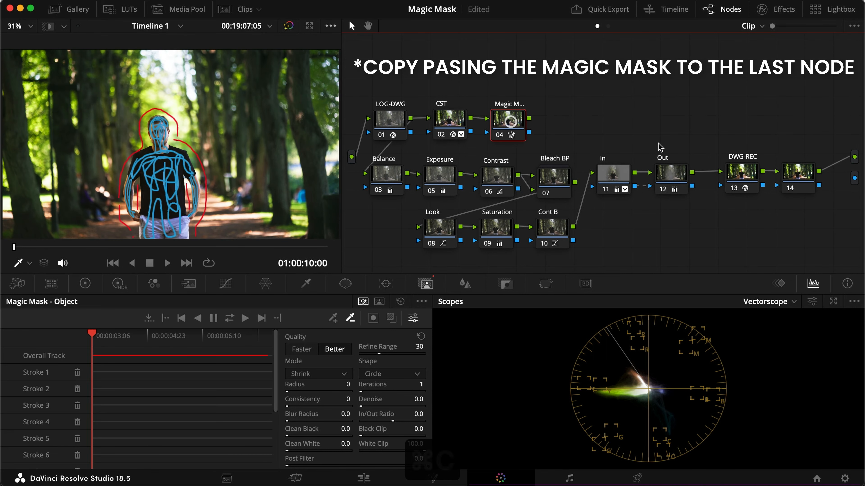
- Copy the Magic Mask node onto the last node, and track its mask in both directions
key(super+c)
click(791, 179)
key(super+v)
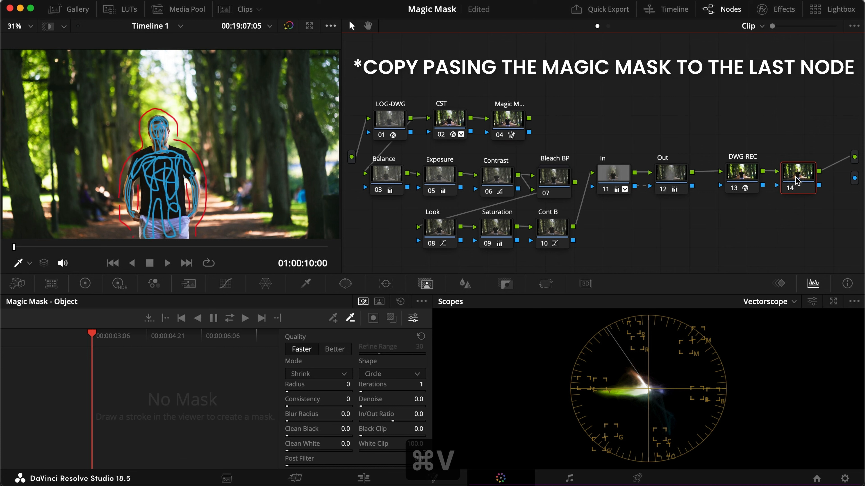
click(229, 318)
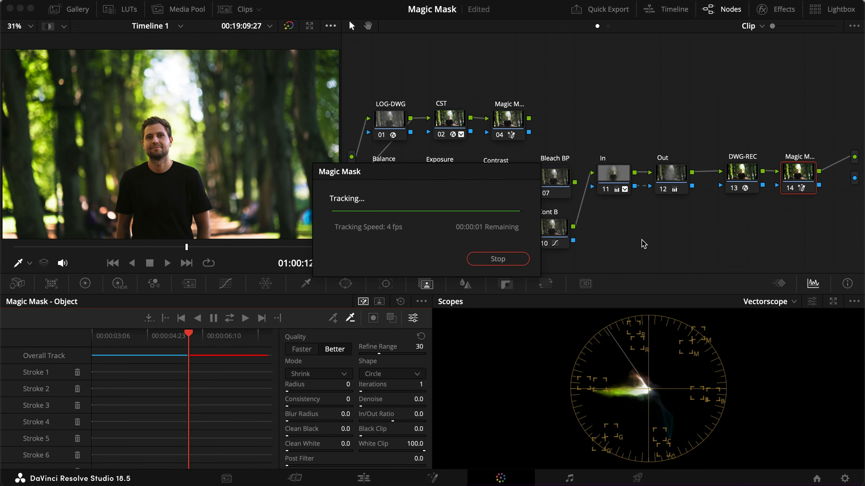
- Check the copied mask over the whole clip in highlight view
key(shift+h)
mouse_move(298, 252)
mouse_down()
mouse_move(70, 242)
mouse_move(291, 241)
mouse_move(3, 245)
mouse_up()
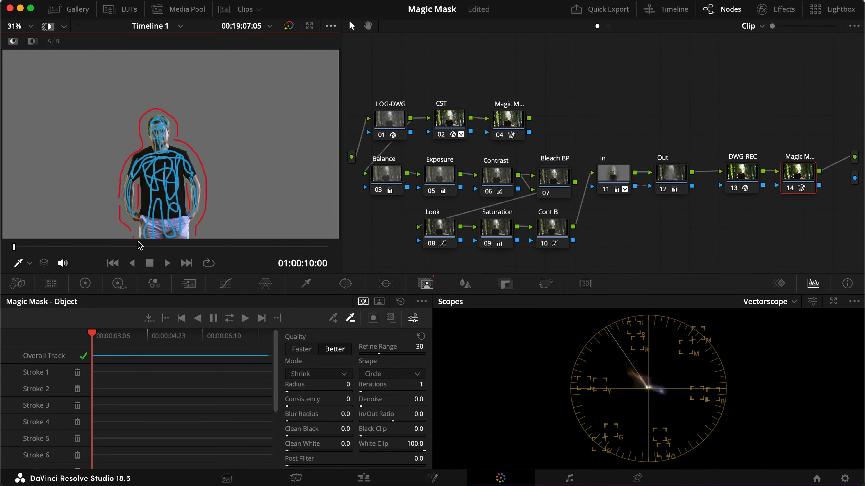
drag(137, 246, 311, 243)
- Connect the last Magic Mask node's key output to the alpha output and scrub through the cut-out man
key(shift+h)
key(shift+h)
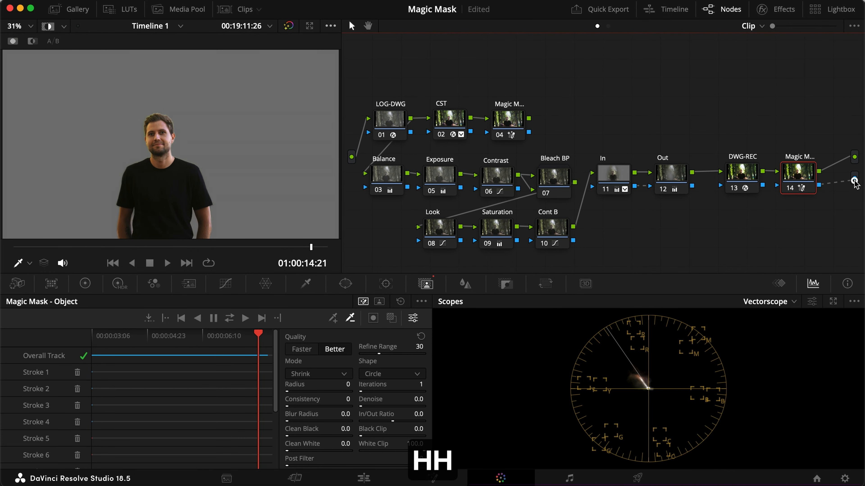
key(shift+h)
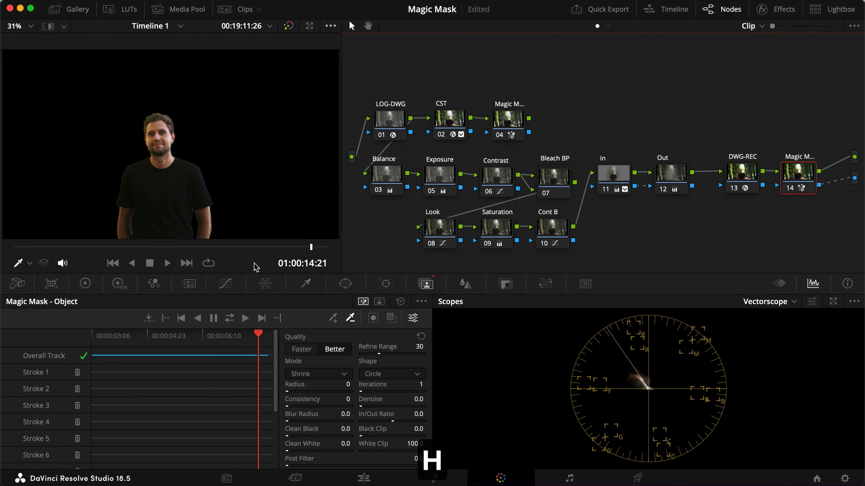
drag(275, 247, 218, 246)
- Return to the Edit page, re-enable video track V1 and deselect the clip
click(372, 479)
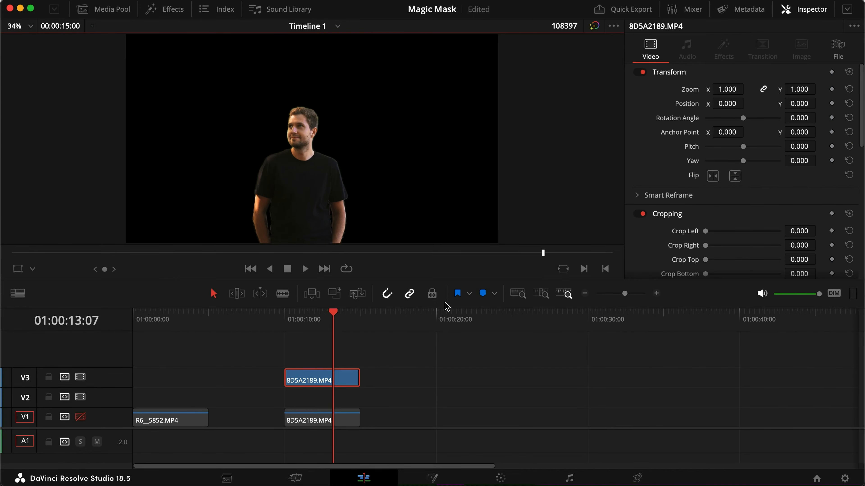
click(81, 417)
click(418, 376)
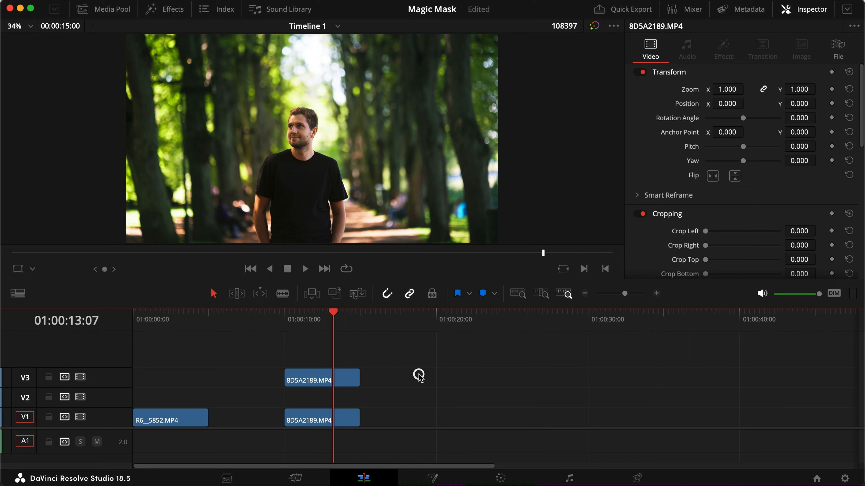